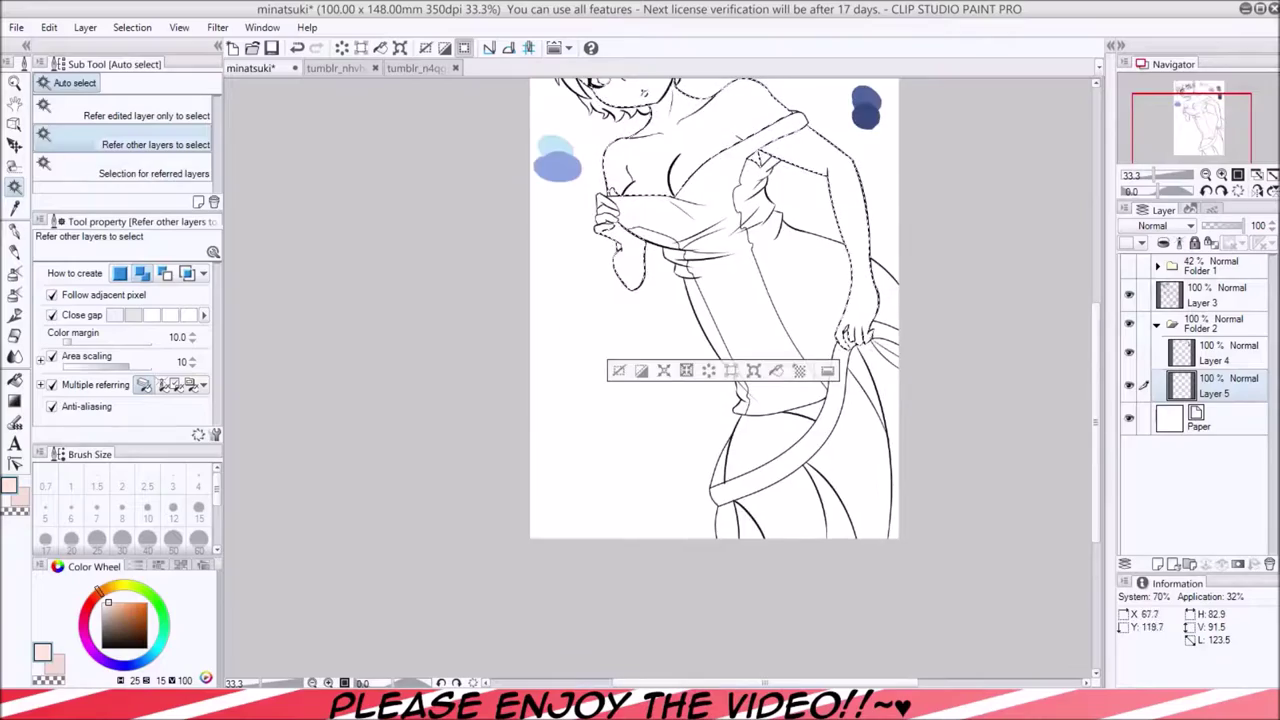
# Fill the selected skin areas with the light skin colour on Layer 5.
pyautogui.click(49, 27)
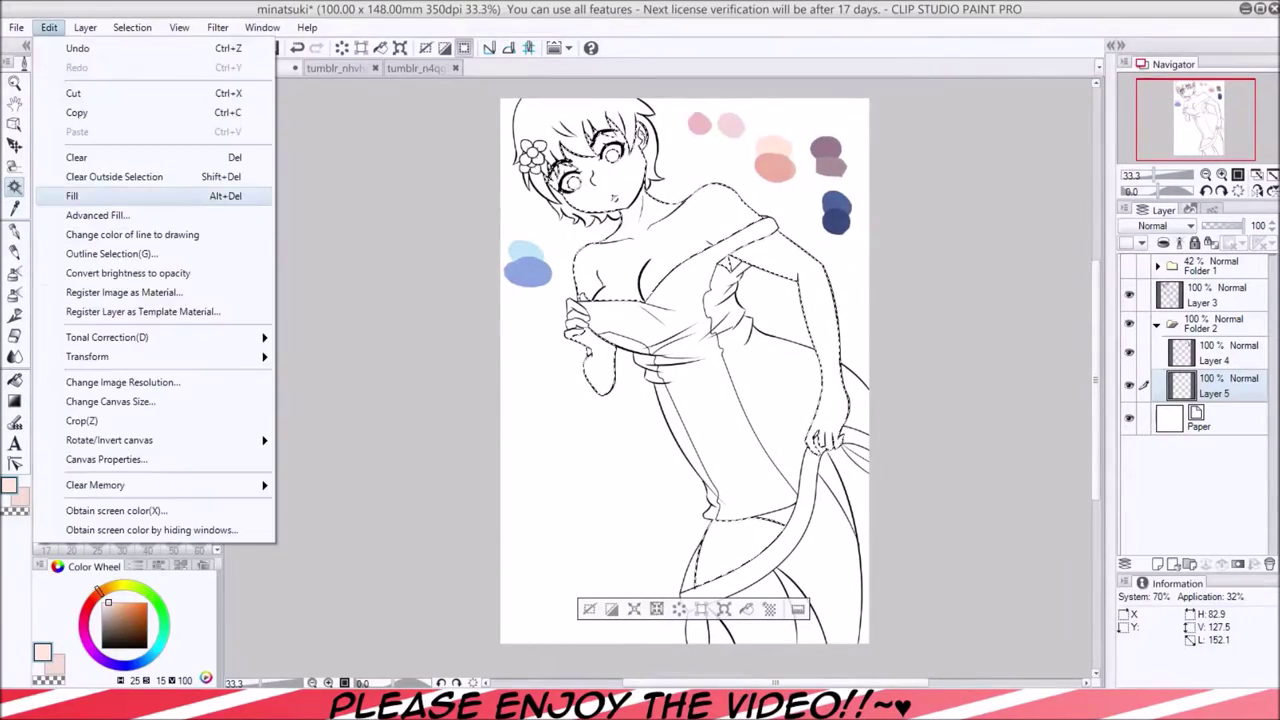
pyautogui.click(57, 194)
# Paint darker skin-tone shadows on the face and neck with the Flat brush at size 20.
pyautogui.press('b')
pyautogui.hotkey('ctrl', 'alt', '0')
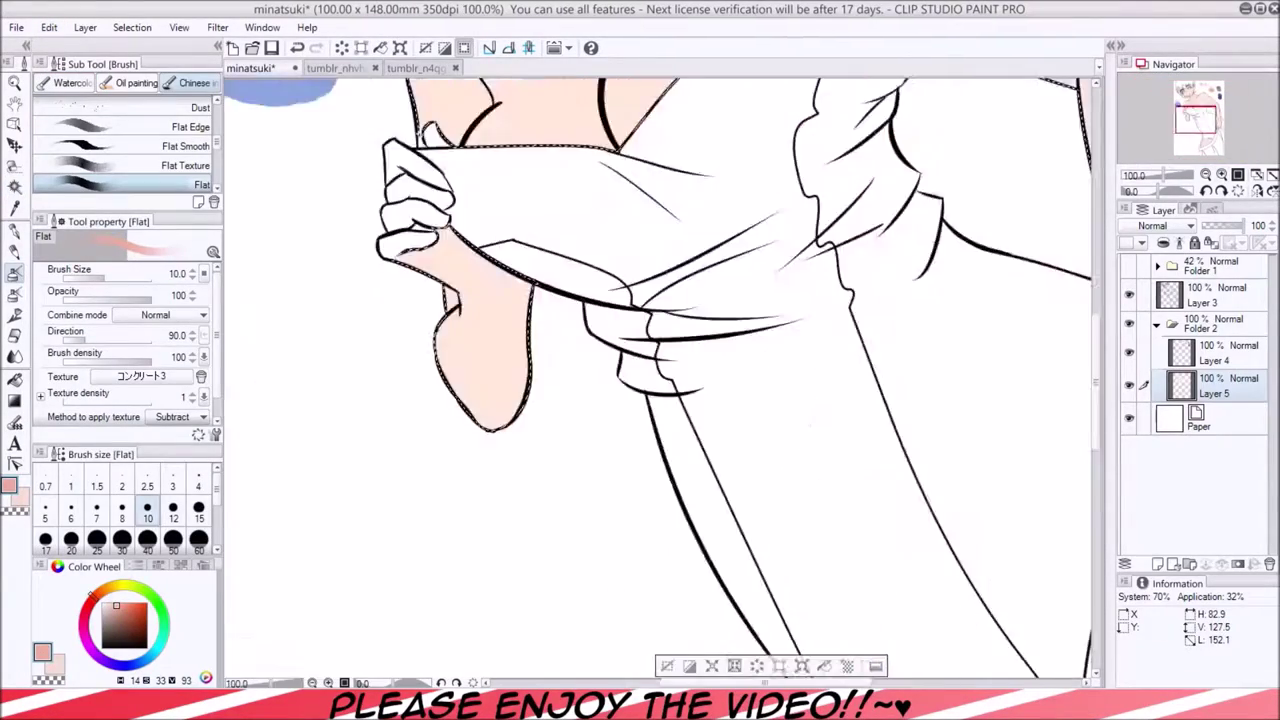
pyautogui.scroll(5, 660, 380)
pyautogui.moveTo(615, 345); pyautogui.dragTo(700, 318)
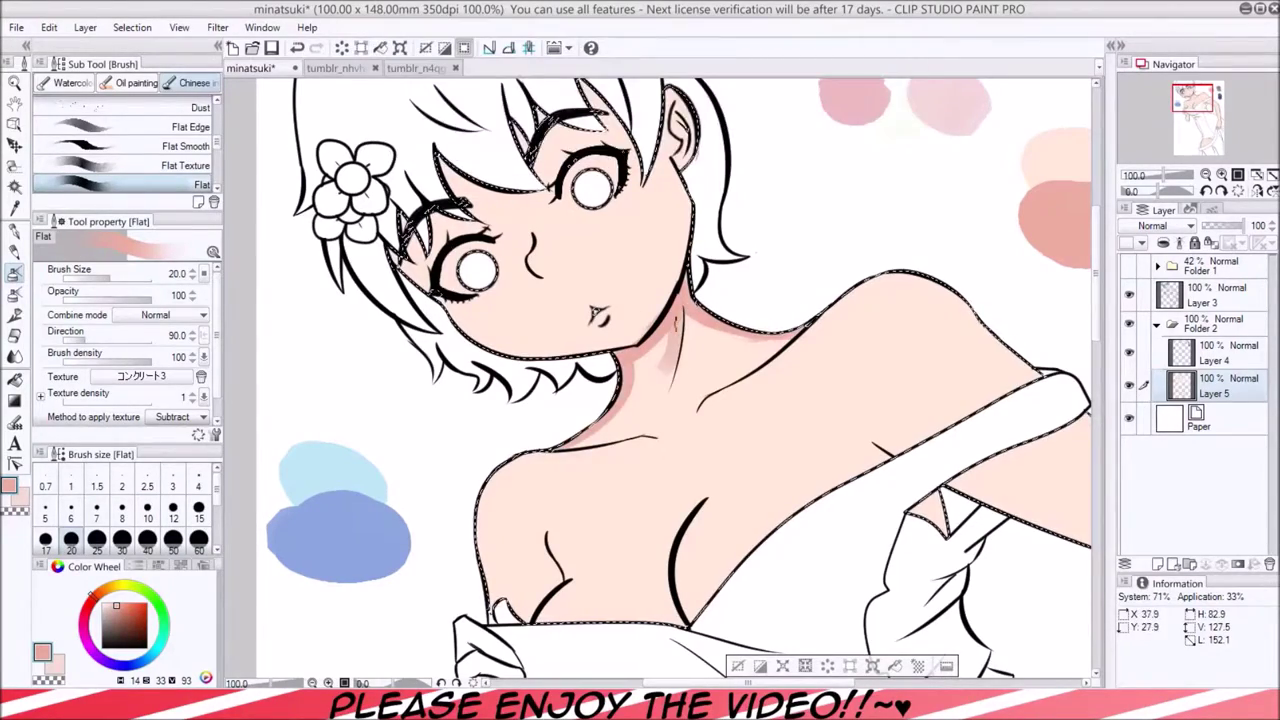
pyautogui.moveTo(640, 380); pyautogui.dragTo(692, 504)
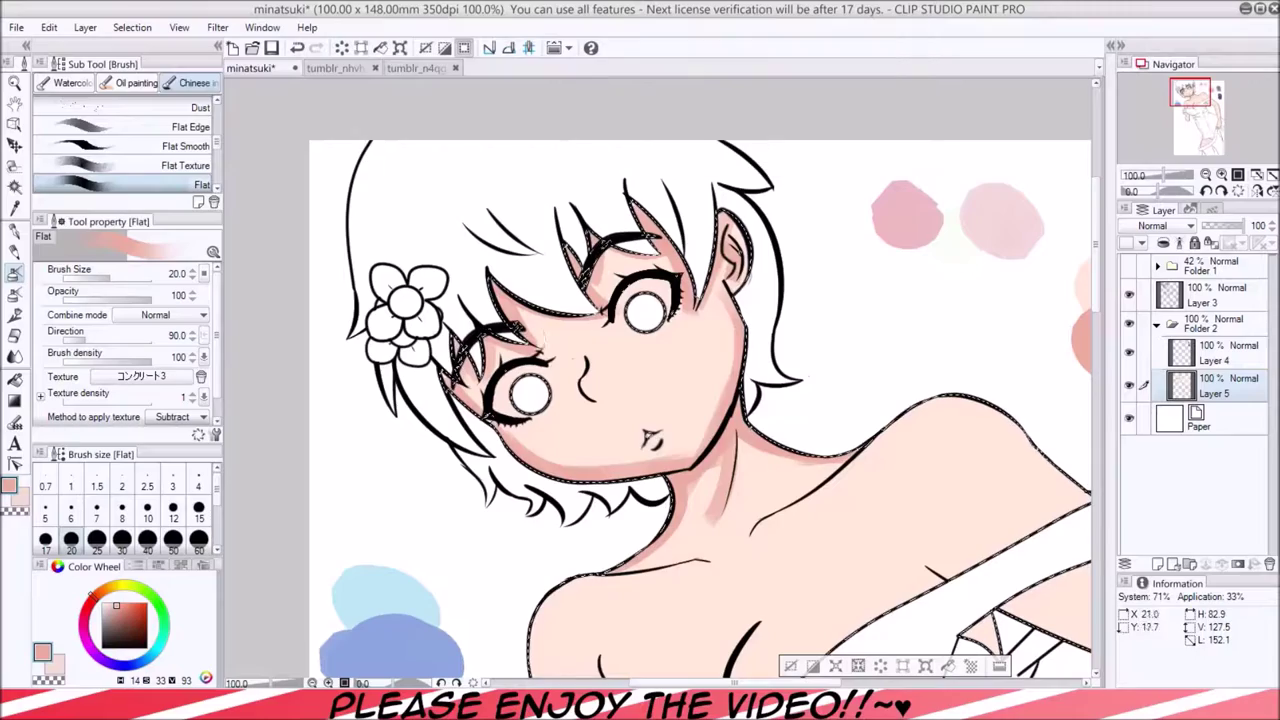
pyautogui.moveTo(680, 400); pyautogui.dragTo(628, 348)
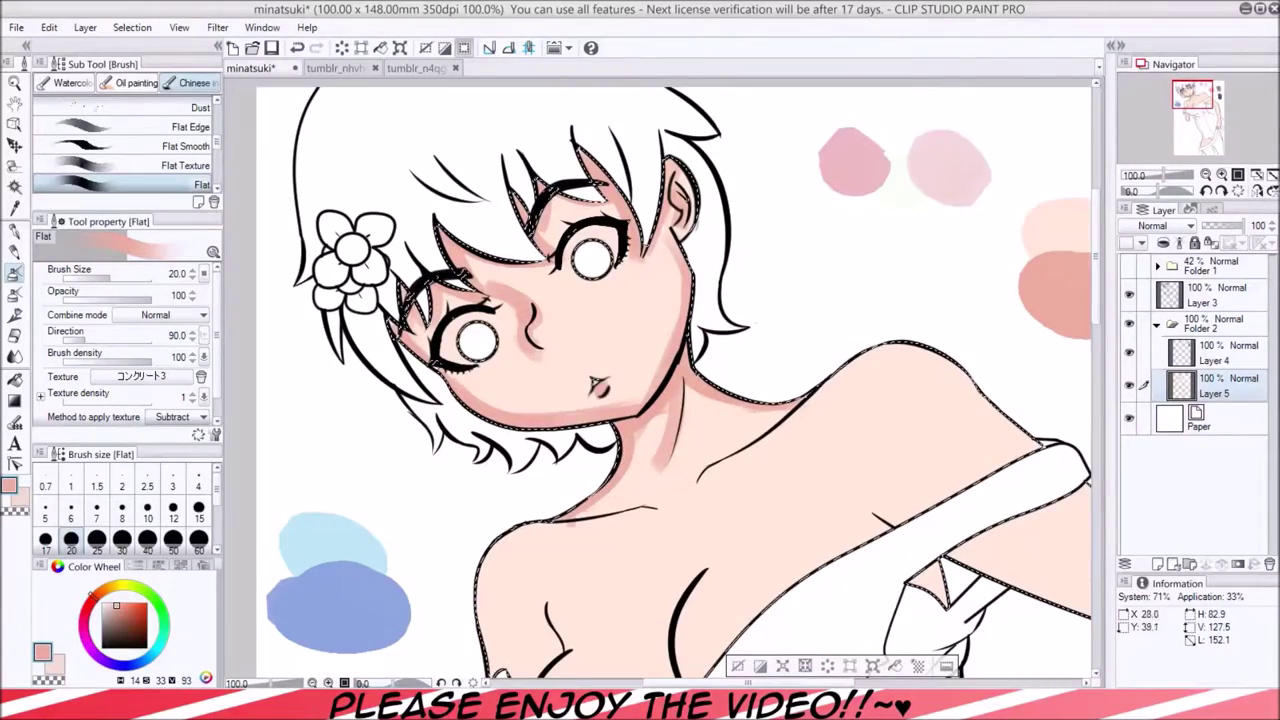
pyautogui.moveTo(680, 400); pyautogui.dragTo(697, 190)
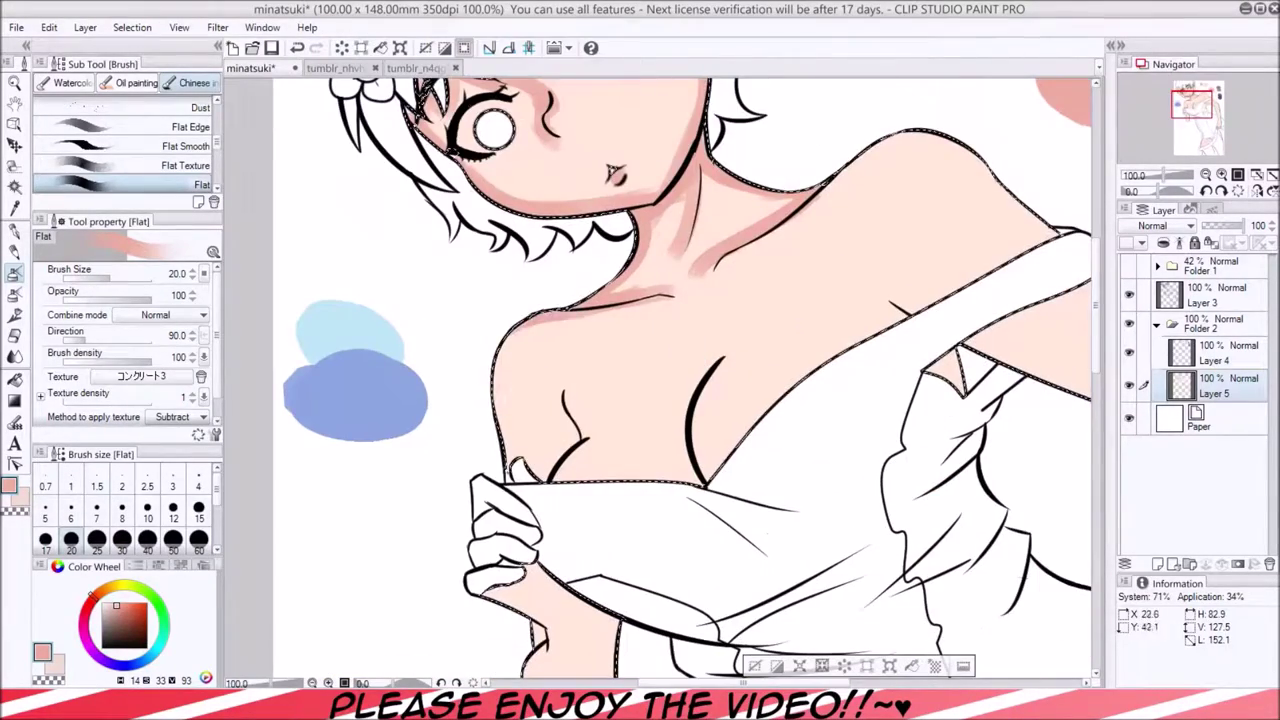
# Shade the shoulders, the chest and the skin along the dress neckline with the darker skin tone.
pyautogui.moveTo(680, 300)
pyautogui.mouseDown()
pyautogui.moveTo(585, 405)
pyautogui.moveTo(940, 338)
pyautogui.moveTo(790, 420)
pyautogui.mouseUp()
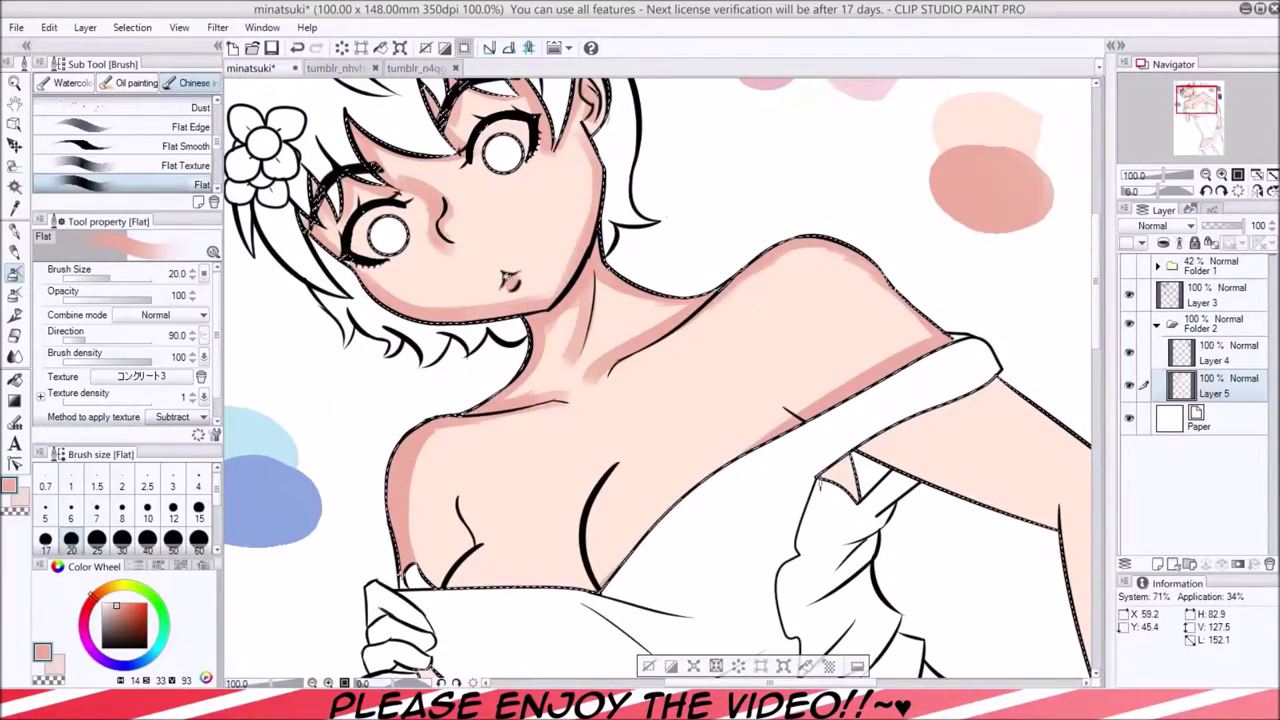
pyautogui.hotkey('ctrl', 'z')
pyautogui.moveTo(600, 450); pyautogui.dragTo(578, 578)
pyautogui.moveTo(578, 578); pyautogui.dragTo(595, 473)
pyautogui.scroll(-3, 660, 380)
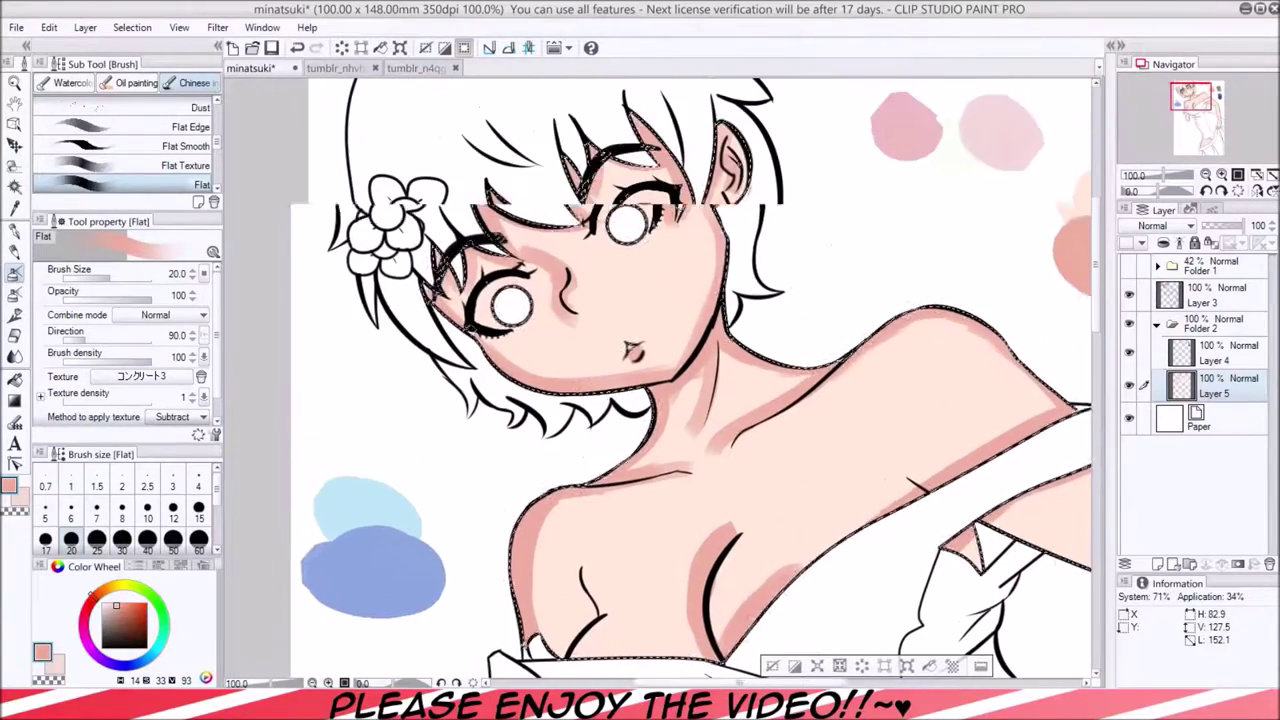
pyautogui.scroll(3, 660, 380)
pyautogui.scroll(-3, 665, 350)
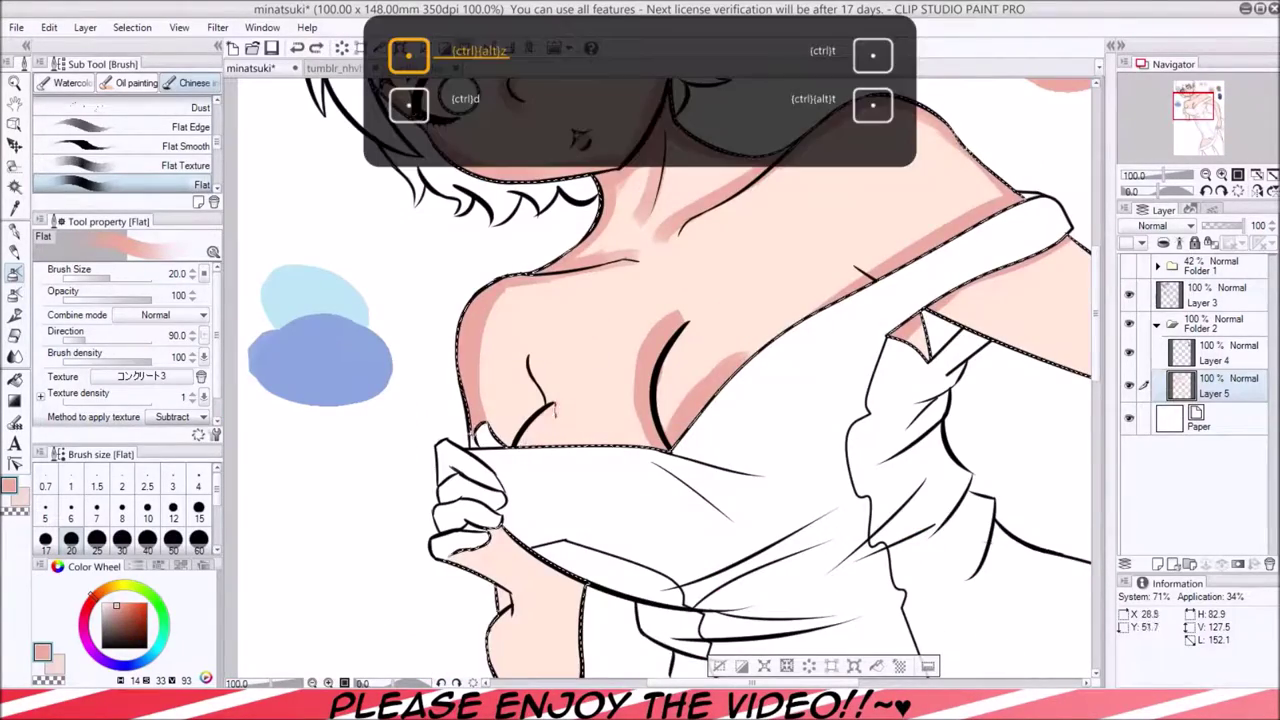
pyautogui.scroll(3, 548, 400)
# Add the fingers gripping the dress to the selection and paint them with the light skin colour.
pyautogui.press('w')
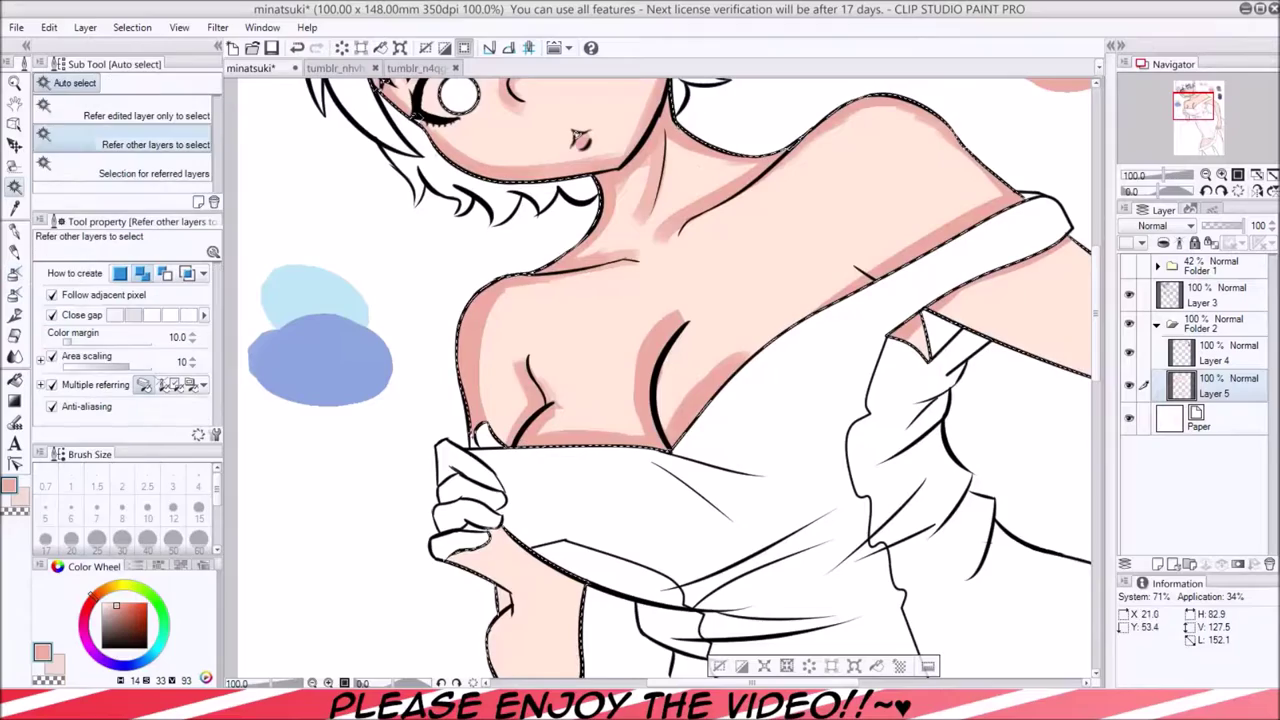
pyautogui.press('b')
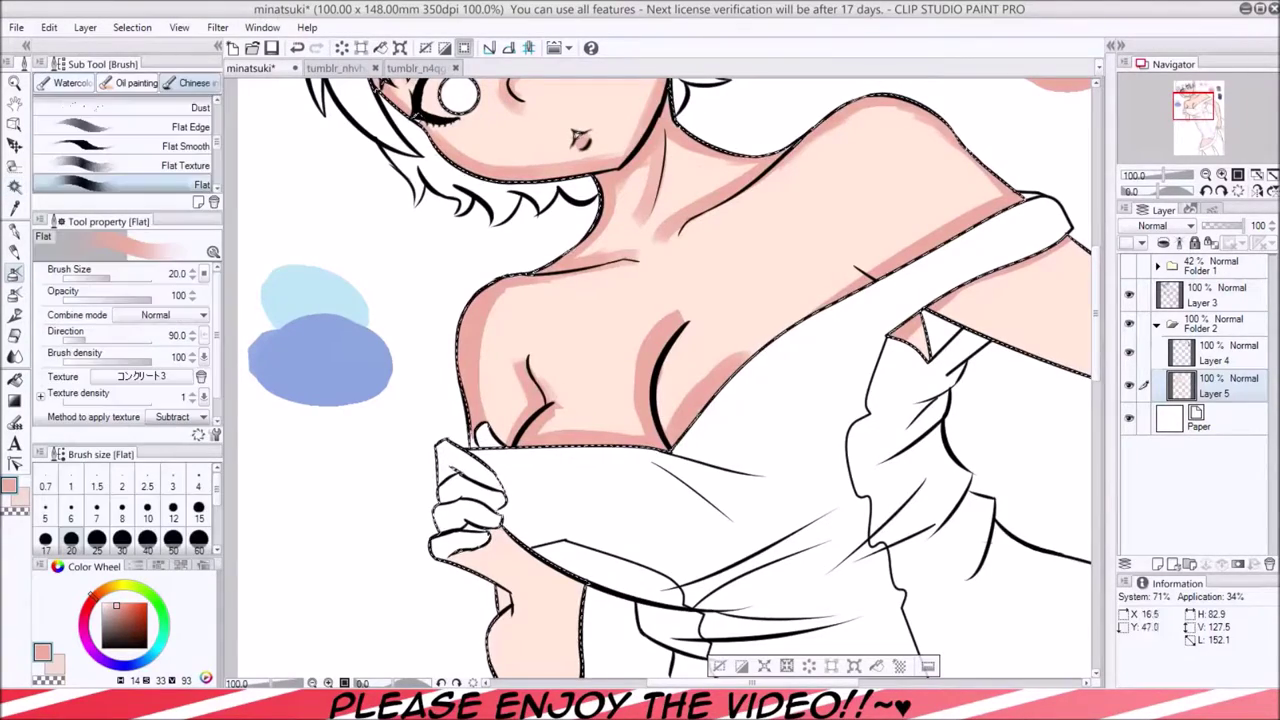
pyautogui.keyDown('alt'); pyautogui.click(462, 540); pyautogui.keyUp('alt')
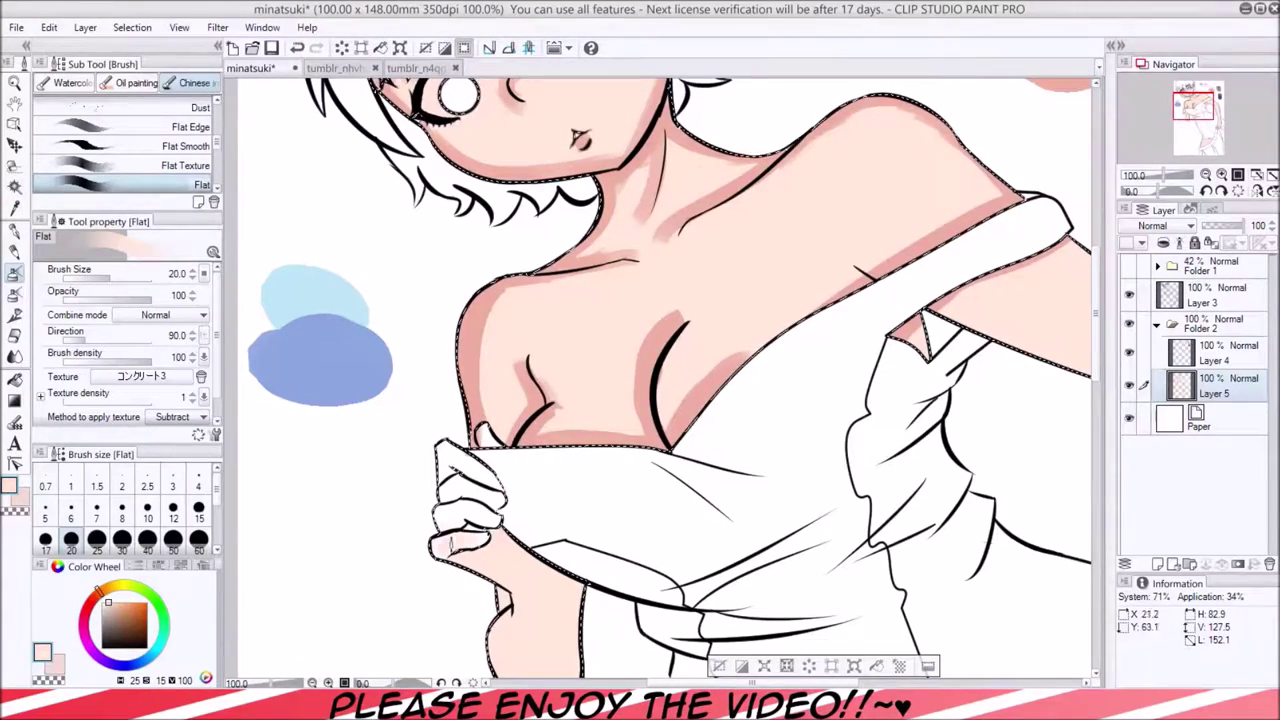
# Paint darker skin-tone shadows on the gripping fingers, both arms, the lowered hand and the exposed hip.
pyautogui.keyDown('alt'); pyautogui.click(457, 533); pyautogui.keyUp('alt')
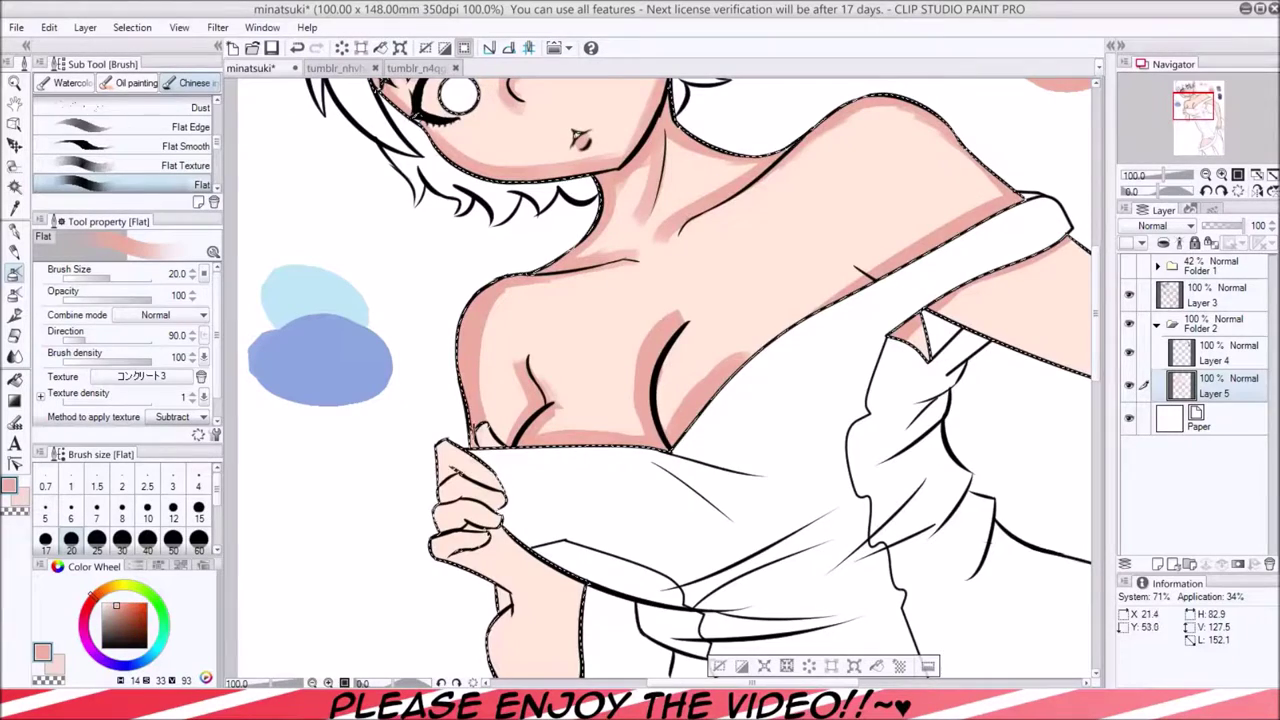
pyautogui.moveTo(462, 540)
pyautogui.mouseDown()
pyautogui.moveTo(520, 548)
pyautogui.moveTo(290, 392)
pyautogui.moveTo(430, 297)
pyautogui.mouseUp()
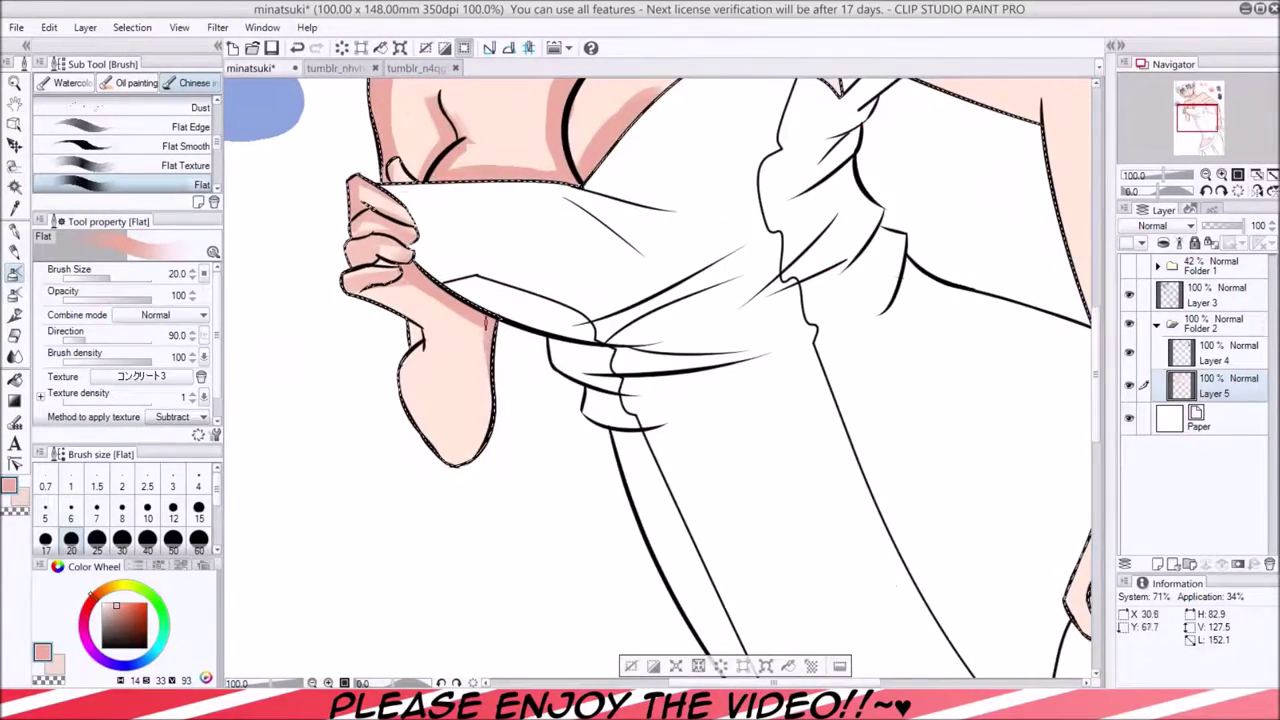
pyautogui.moveTo(430, 297); pyautogui.dragTo(700, 420)
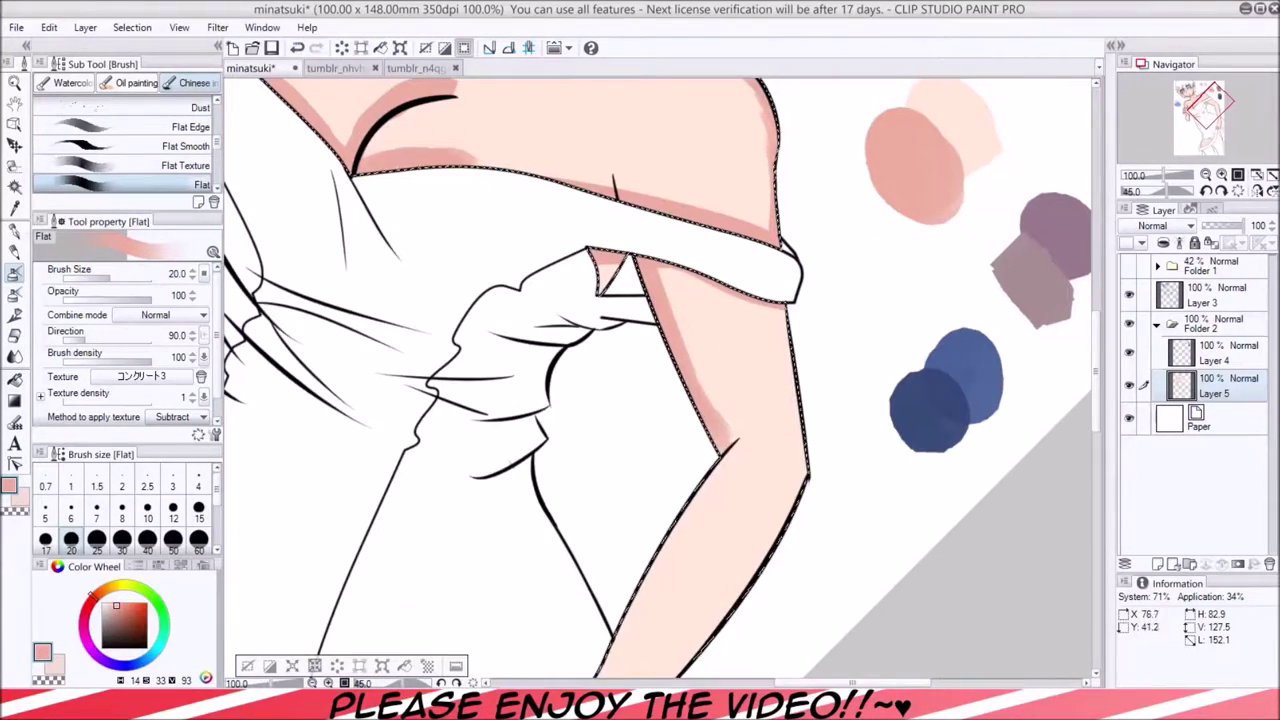
pyautogui.press('h')
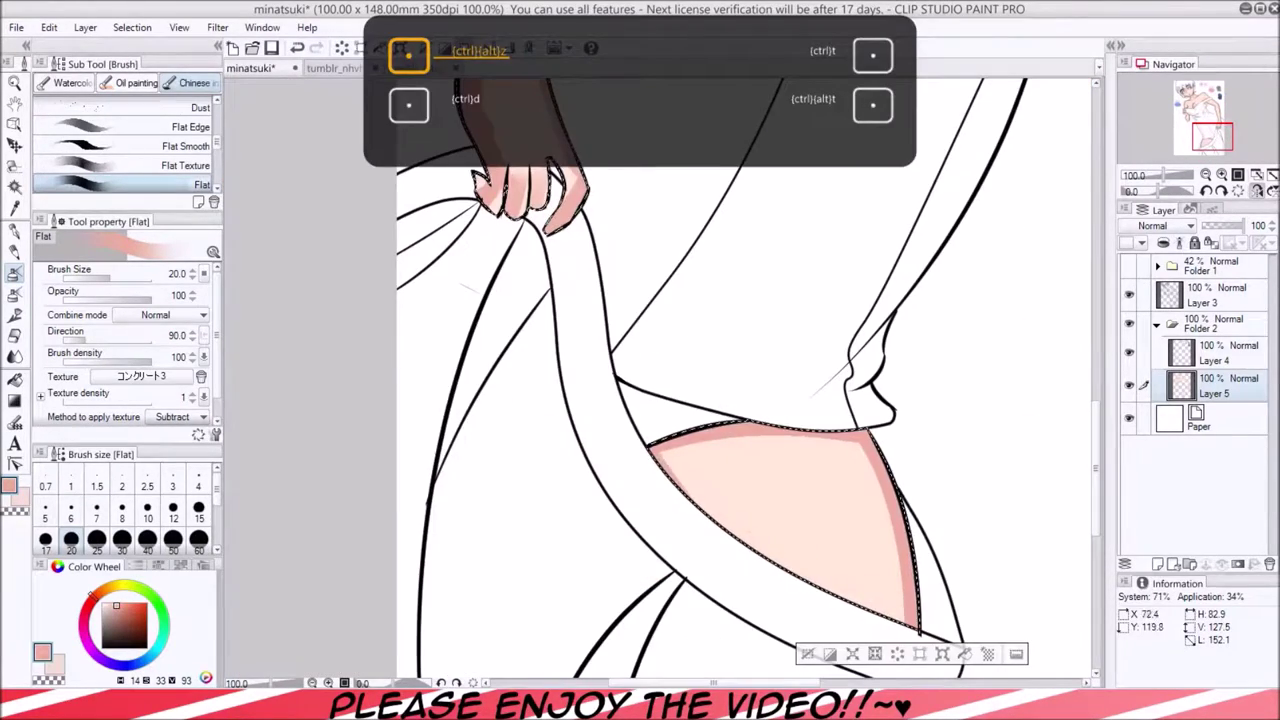
pyautogui.moveTo(665, 462); pyautogui.dragTo(905, 612)
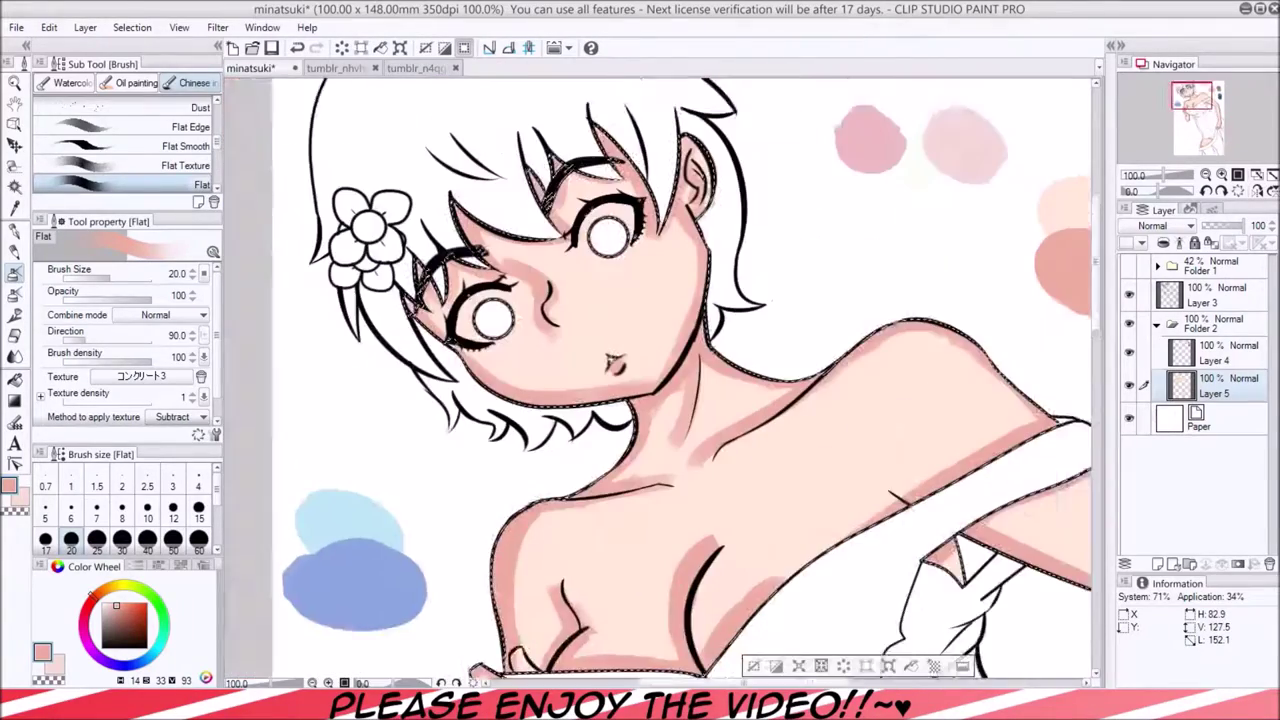
# Soften the shading on the face and neck with the Blurring tool at size 20 and lock Layer 5's transparent pixels.
pyautogui.press('j')
pyautogui.press('[')
pyautogui.press('[')
pyautogui.press('[')
pyautogui.press('[')
pyautogui.press('[')
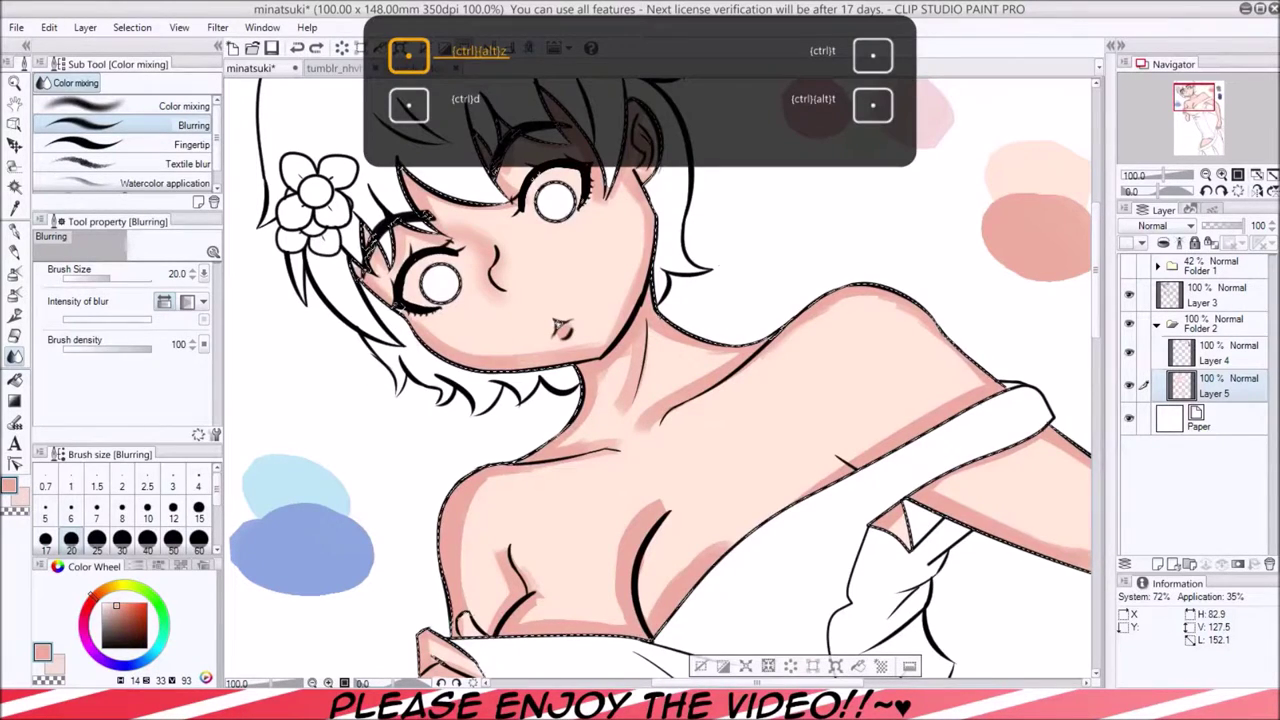
pyautogui.hotkey('ctrl', 'shift', 'l')
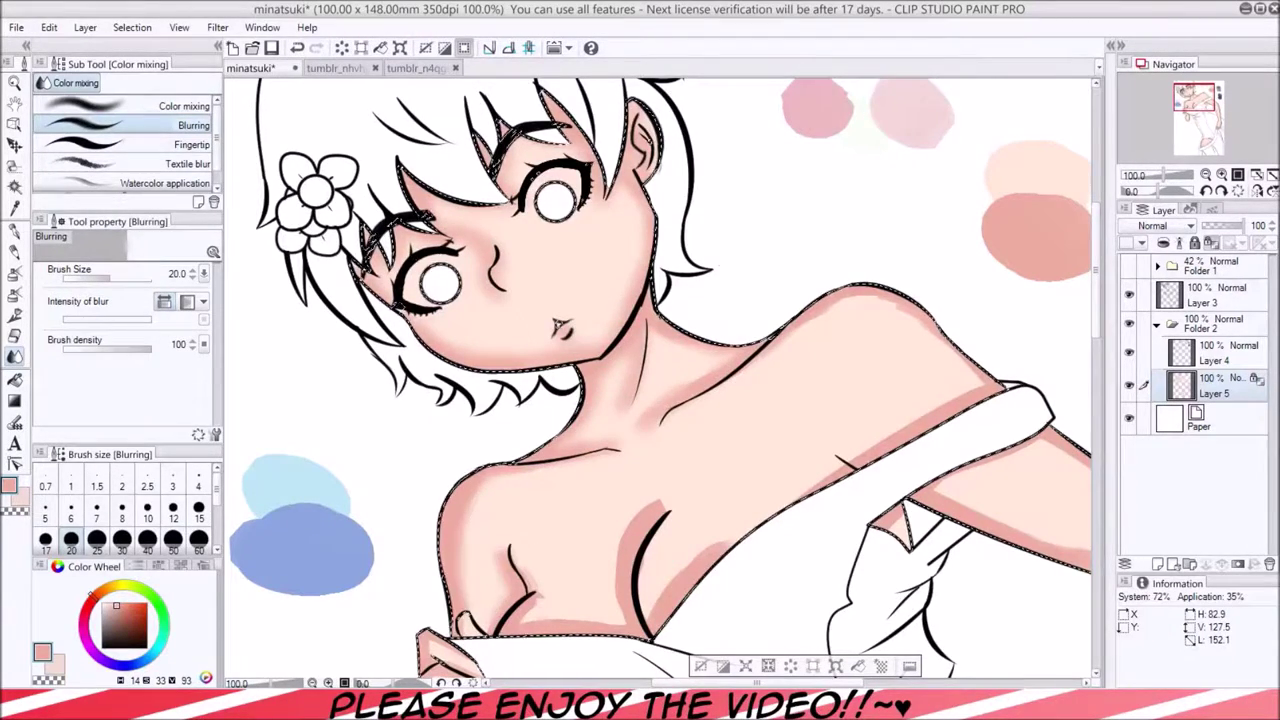
# Blur the shading on the chest and shoulders at brush size 20.
pyautogui.moveTo(557, 594); pyautogui.dragTo(450, 452)
pyautogui.click(122, 539)
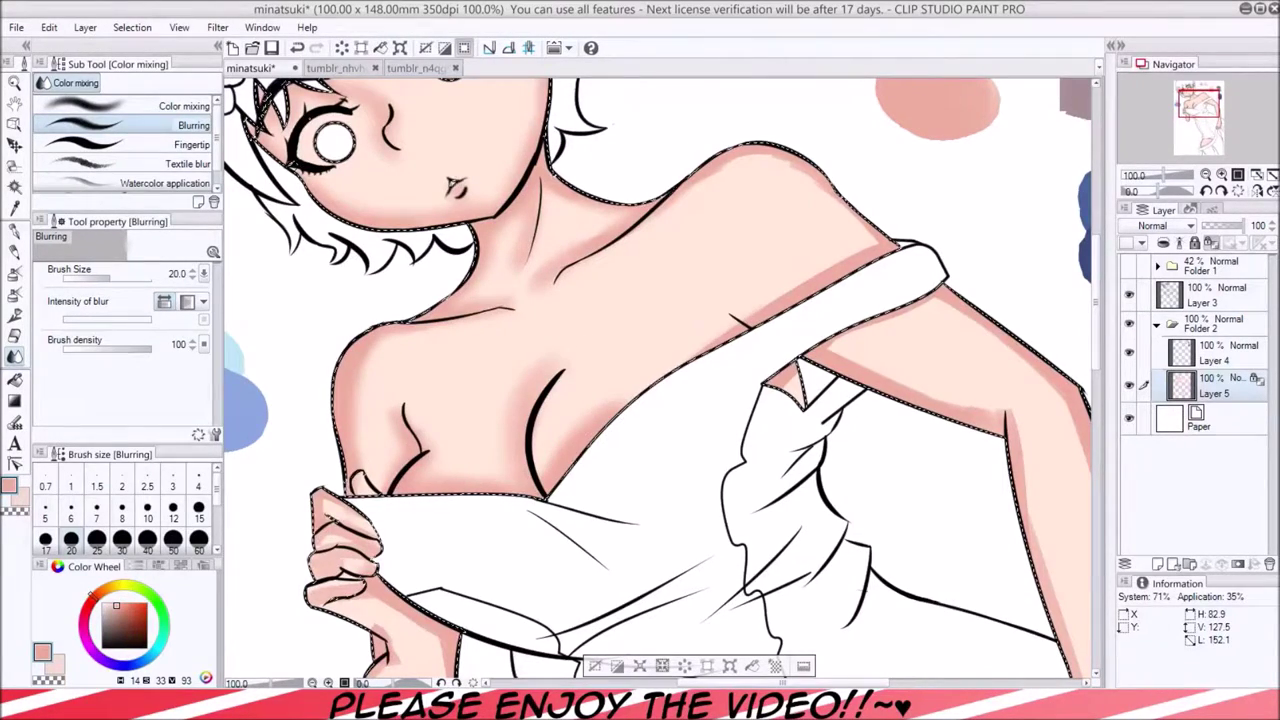
pyautogui.press('[')
pyautogui.press('[')
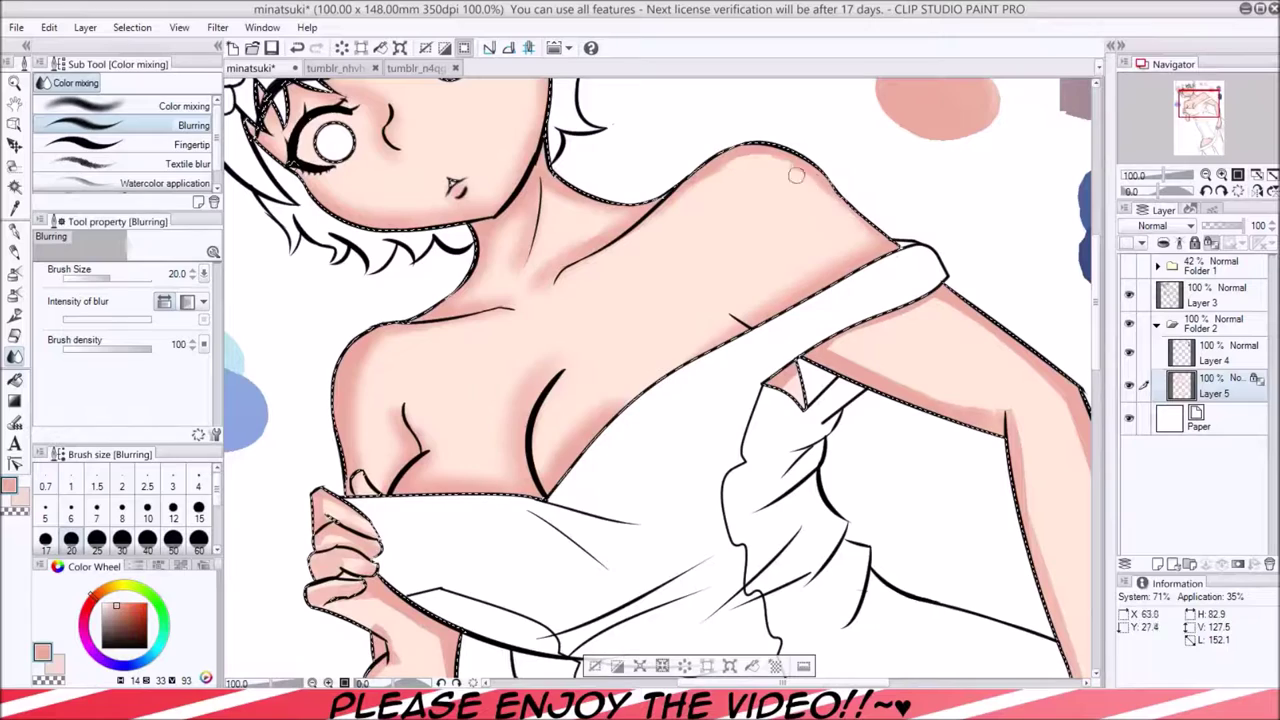
# Blur the shading along the lowered arm and its hand at brush size 25.
pyautogui.moveTo(789, 374); pyautogui.dragTo(559, 314)
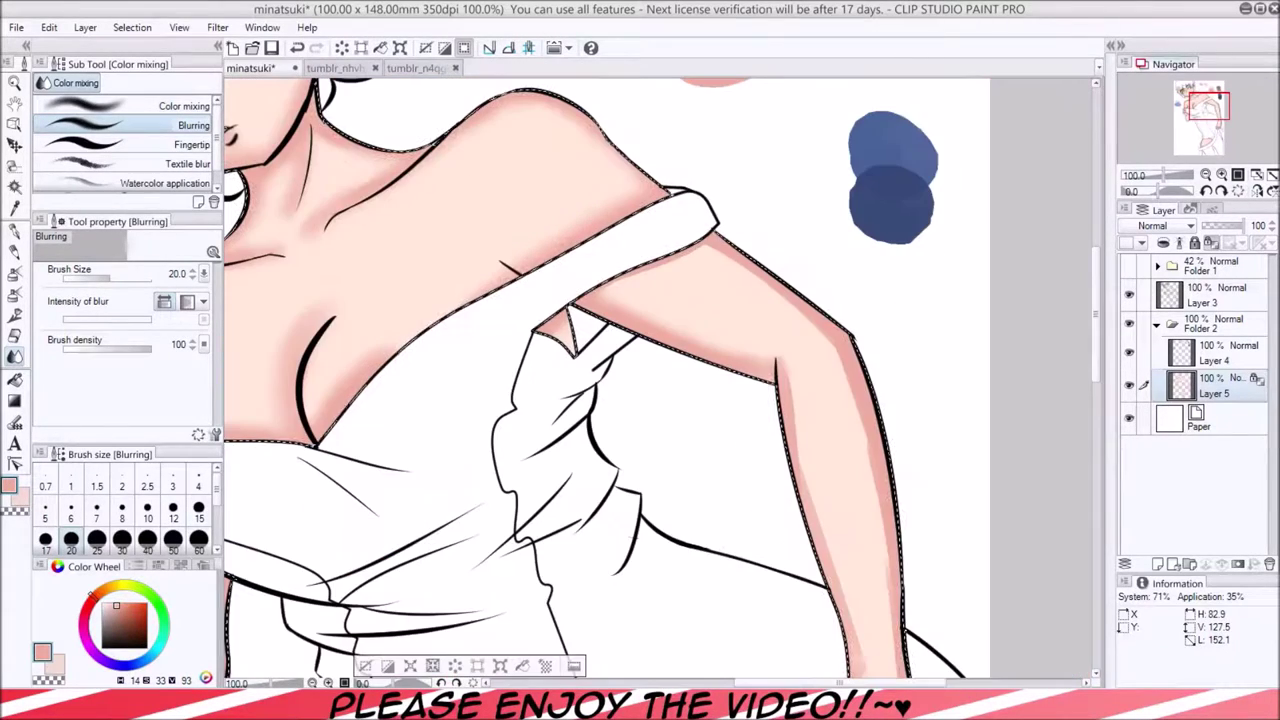
pyautogui.press(']')
pyautogui.moveTo(775, 348); pyautogui.dragTo(605, 68)
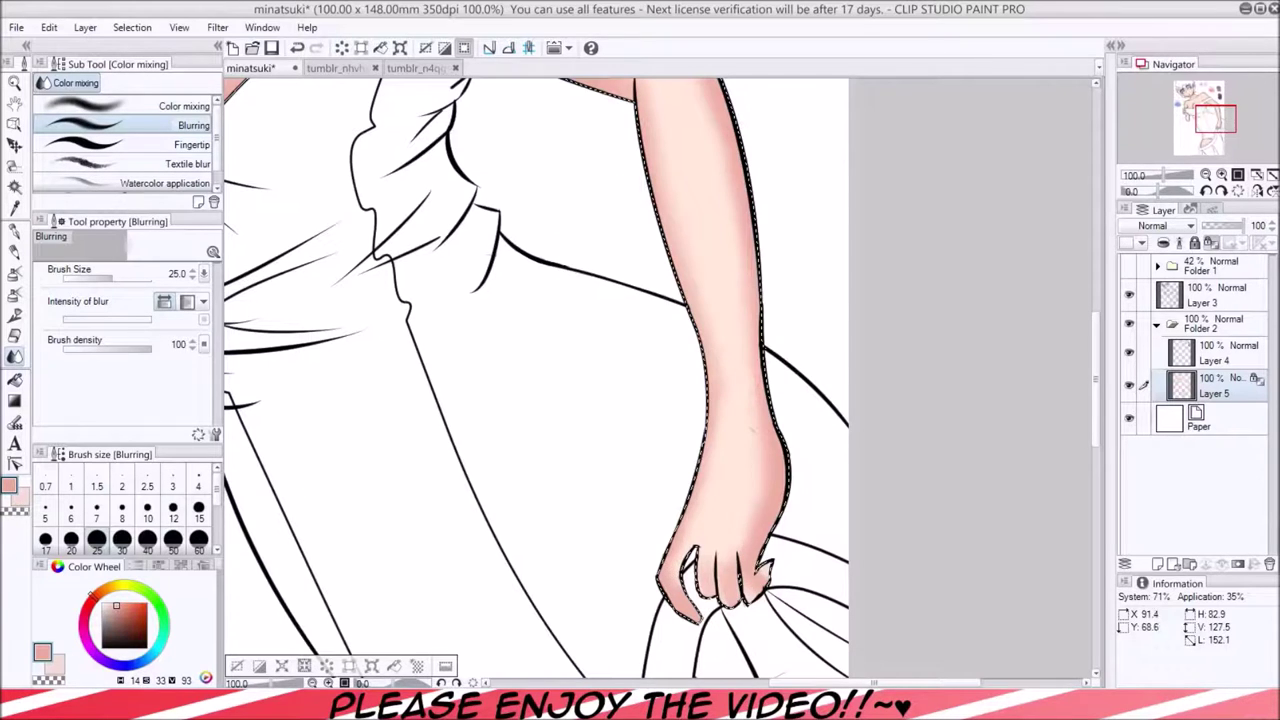
pyautogui.moveTo(721, 256); pyautogui.dragTo(820, 640)
# Blur the shading on the hand gripping the dress, its forearm and the exposed hip at brush size 20.
pyautogui.moveTo(760, 250)
pyautogui.mouseDown()
pyautogui.moveTo(320, 490)
pyautogui.moveTo(190, 465)
pyautogui.mouseUp()
pyautogui.press('[')
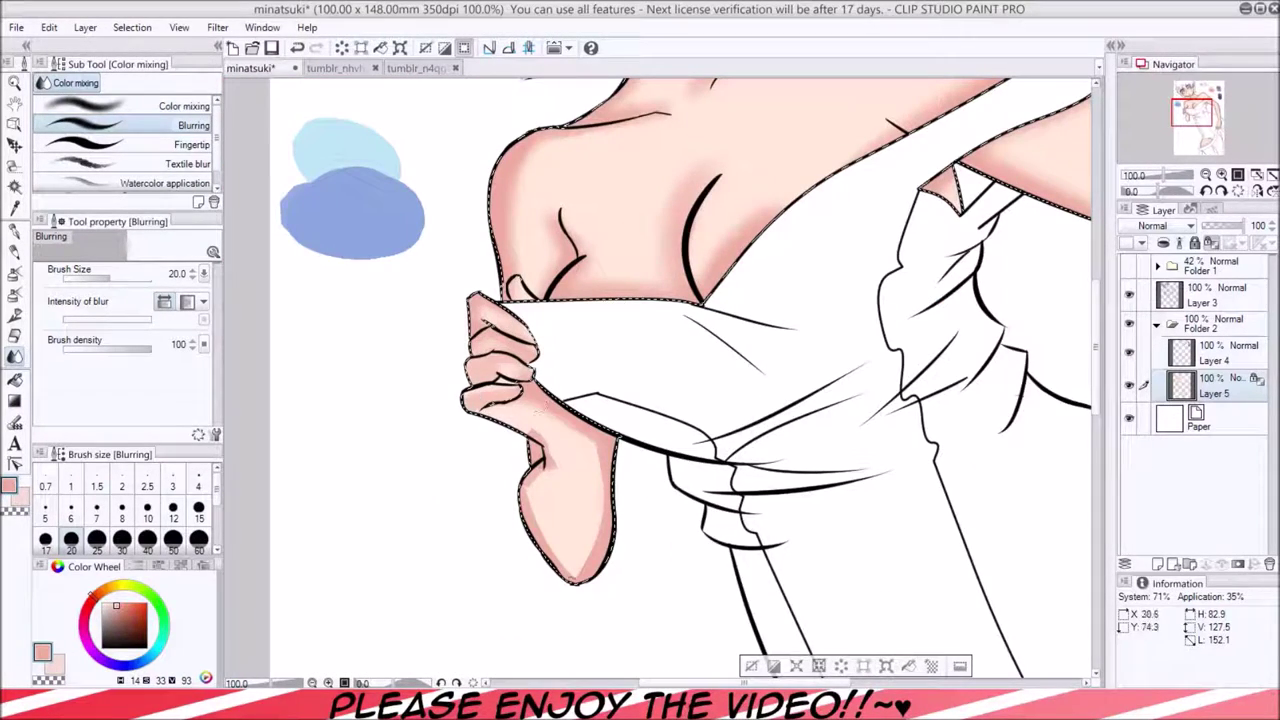
pyautogui.moveTo(597, 457); pyautogui.dragTo(560, 110)
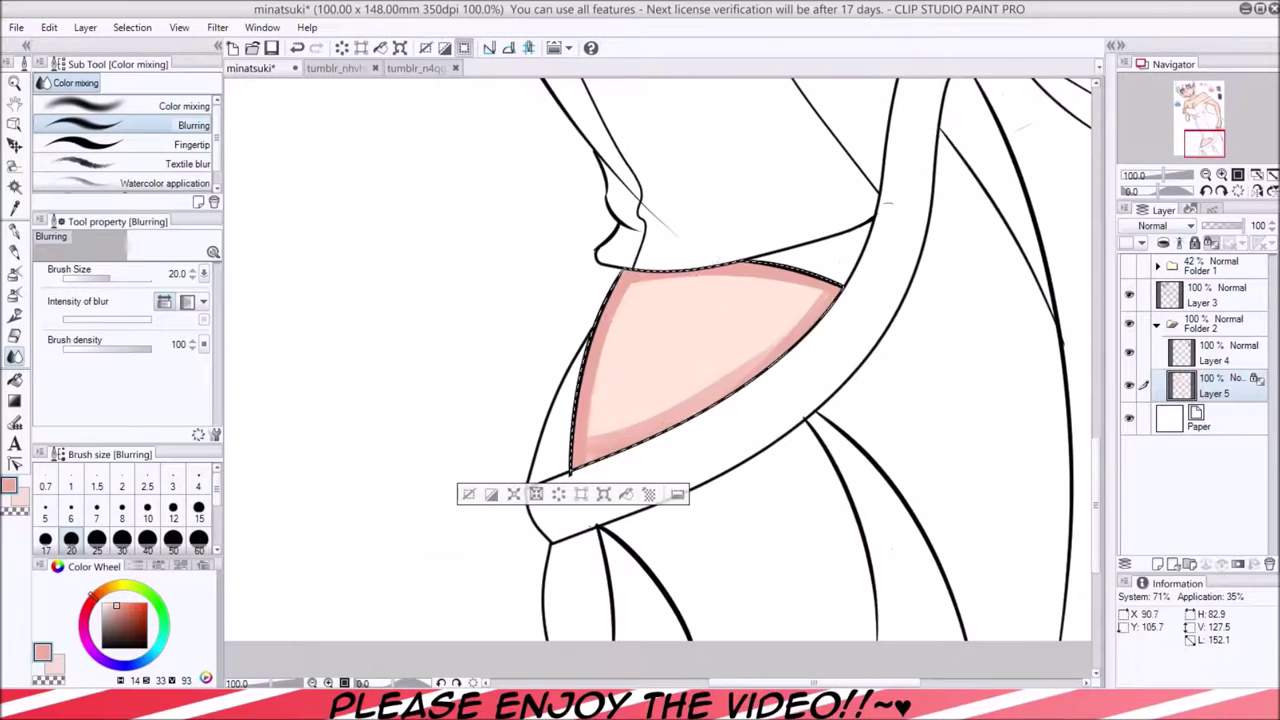
pyautogui.press('h')
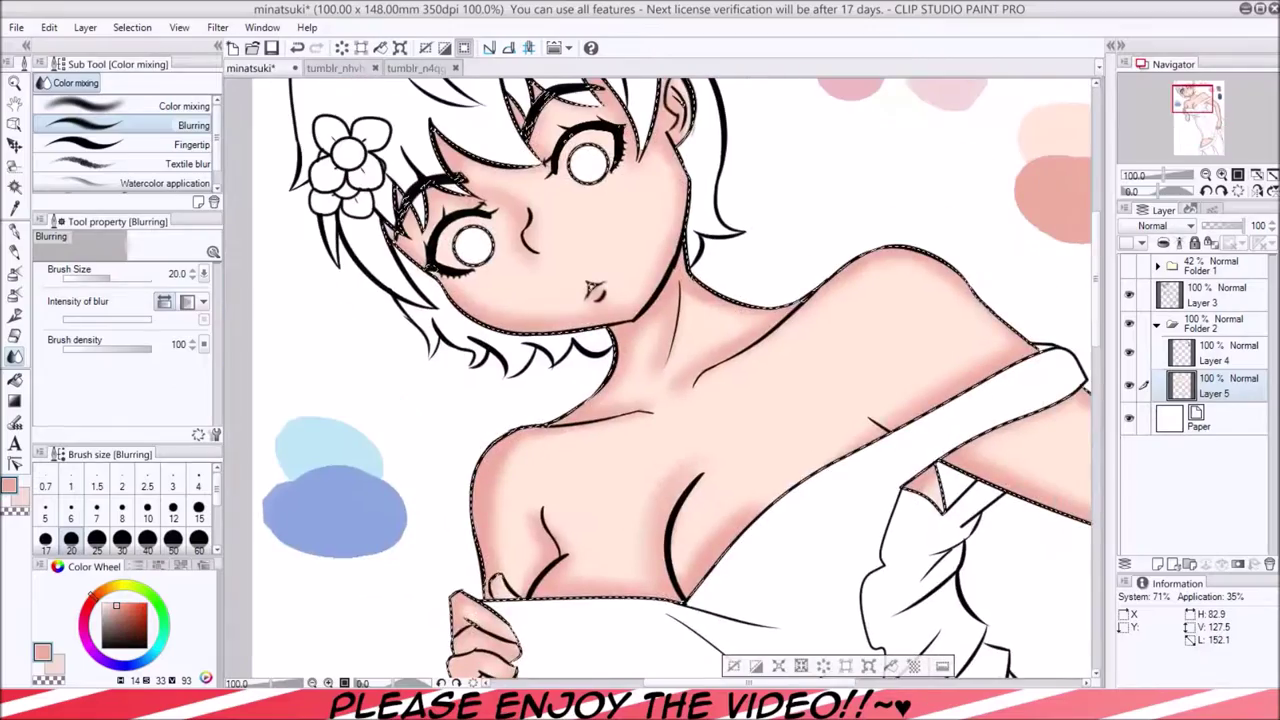
# Paint pink blush on the cheeks, nose, collarbones and shoulders with the Flat brush at size 20.
pyautogui.press('b')
pyautogui.moveTo(600, 205)
pyautogui.mouseDown()
pyautogui.moveTo(630, 215)
pyautogui.moveTo(615, 212)
pyautogui.mouseUp()
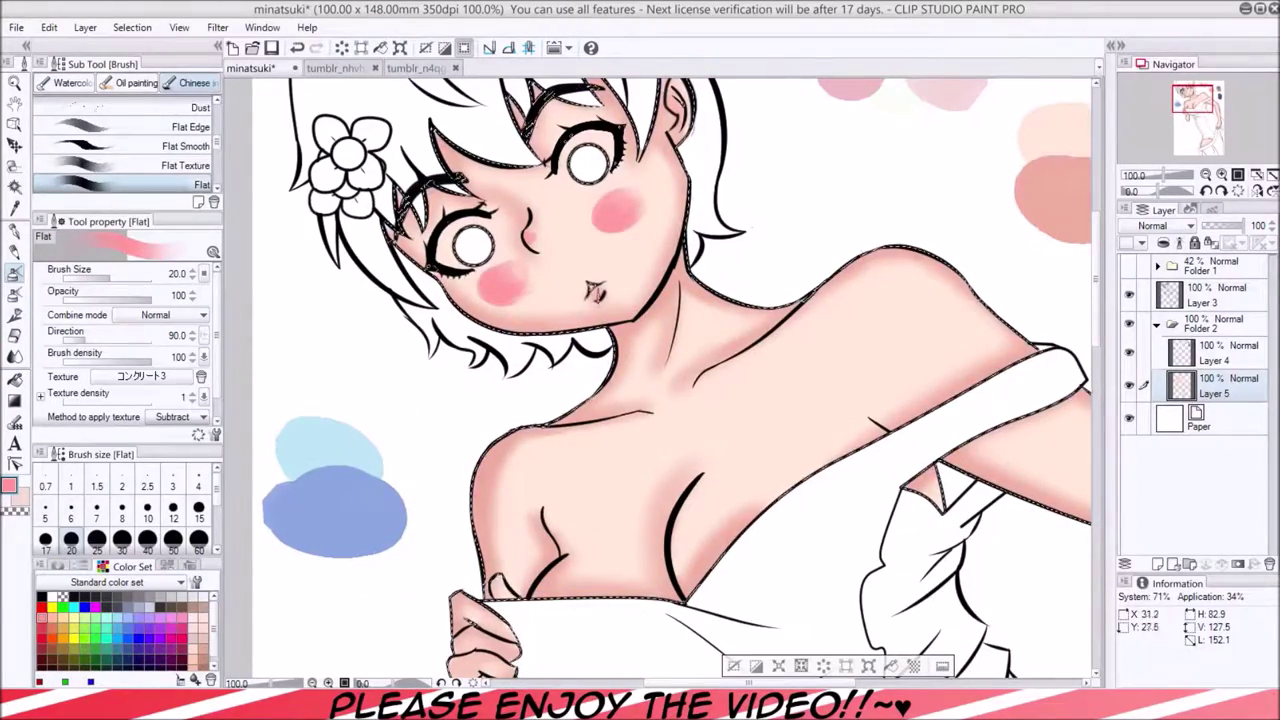
pyautogui.moveTo(542, 432); pyautogui.dragTo(575, 437)
pyautogui.moveTo(890, 258)
pyautogui.mouseDown()
pyautogui.moveTo(712, 378)
pyautogui.moveTo(945, 272)
pyautogui.mouseUp()
pyautogui.moveTo(525, 440); pyautogui.dragTo(490, 470)
pyautogui.scroll(2, 670, 380)
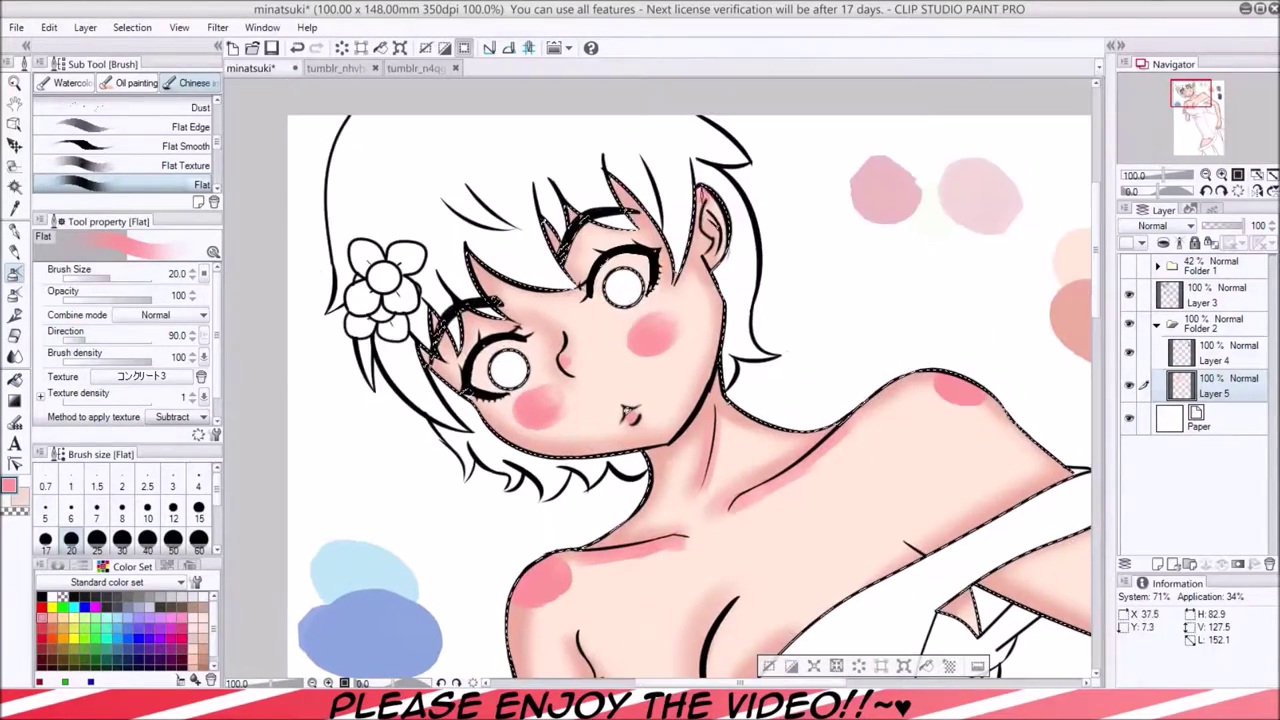
# Paint small pink blush spots on the chest and the gripping fingertips with the brush at size 10.
pyautogui.scroll(-6, 670, 380)
pyautogui.scroll(1, 670, 380)
pyautogui.click(147, 510)
pyautogui.click(586, 358)
pyautogui.click(688, 292)
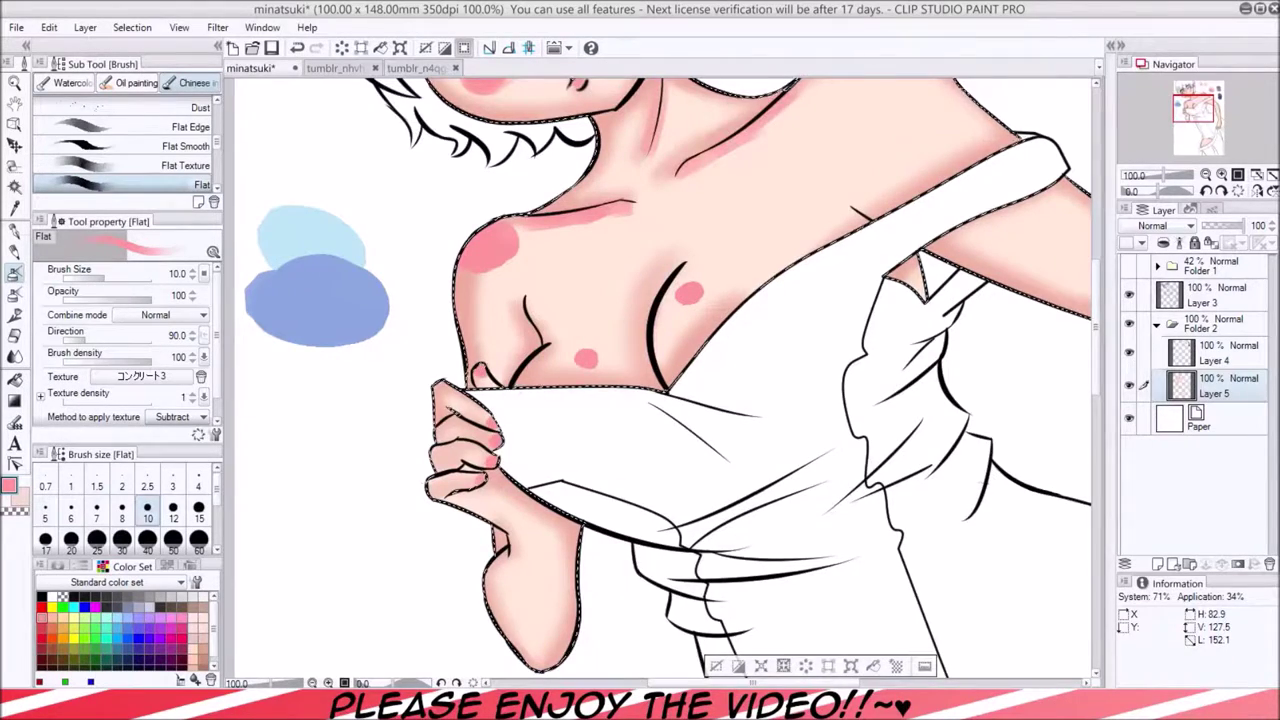
# Add pink blush to the fingertips of the lowered hand and a pink spot on the exposed hip.
pyautogui.scroll(-2, 658, 380)
pyautogui.hscroll(5, 658, 380)
pyautogui.scroll(-3, 914, 211)
pyautogui.hscroll(2, 914, 211)
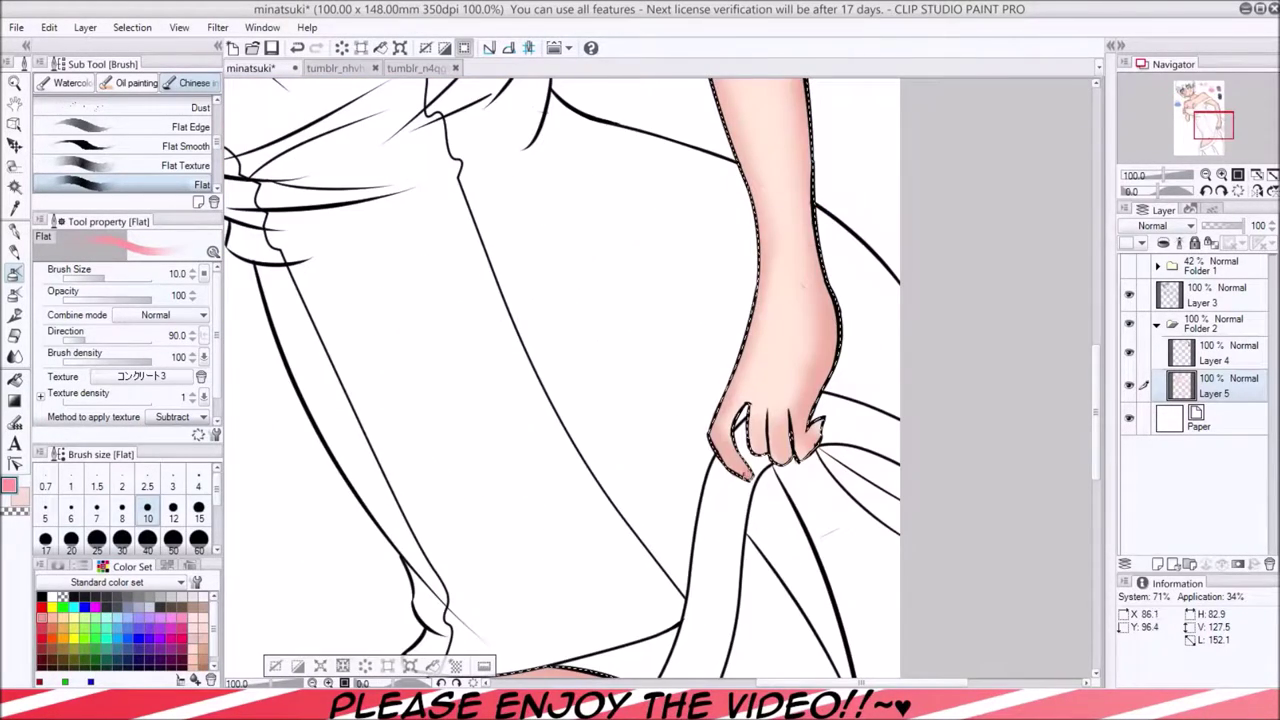
pyautogui.hscroll(3, 660, 380)
pyautogui.scroll(-5, 660, 380)
pyautogui.scroll(3, 660, 380)
pyautogui.click(645, 440)
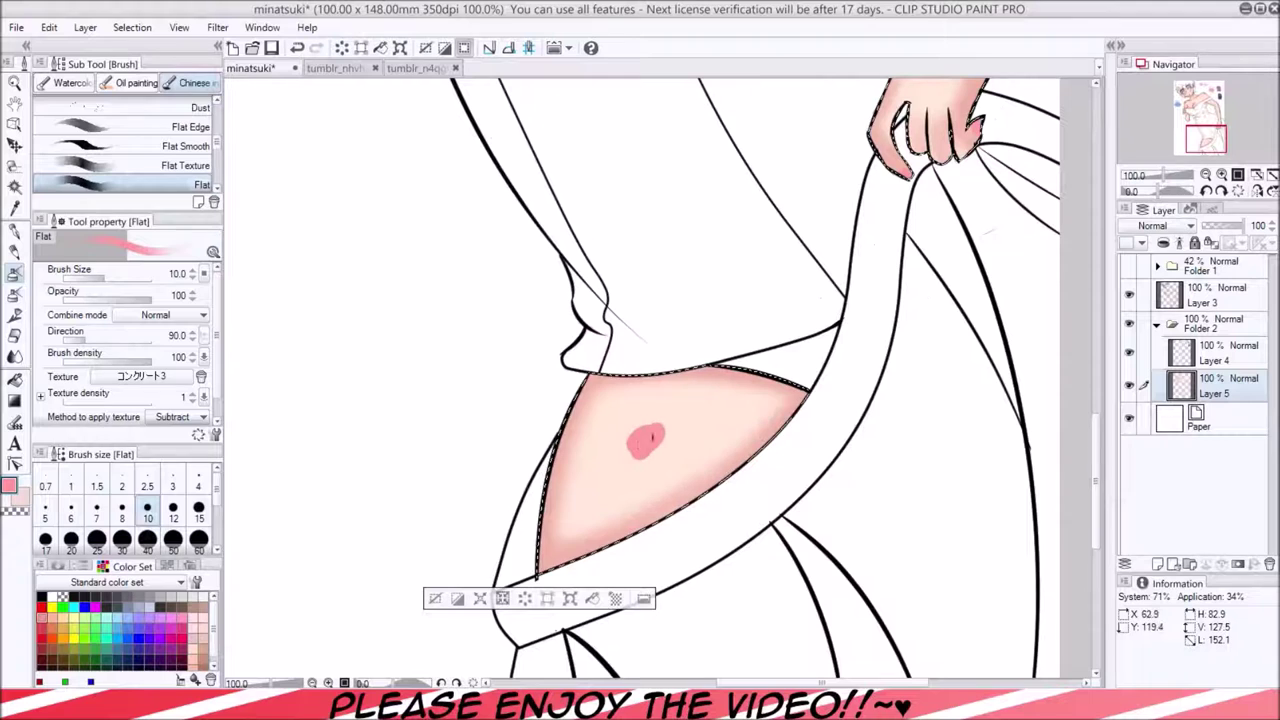
# Blend the pink spot on the hip into the skin with the Blurring tool at size 30.
pyautogui.press('j')
pyautogui.moveTo(638, 440); pyautogui.dragTo(643, 432)
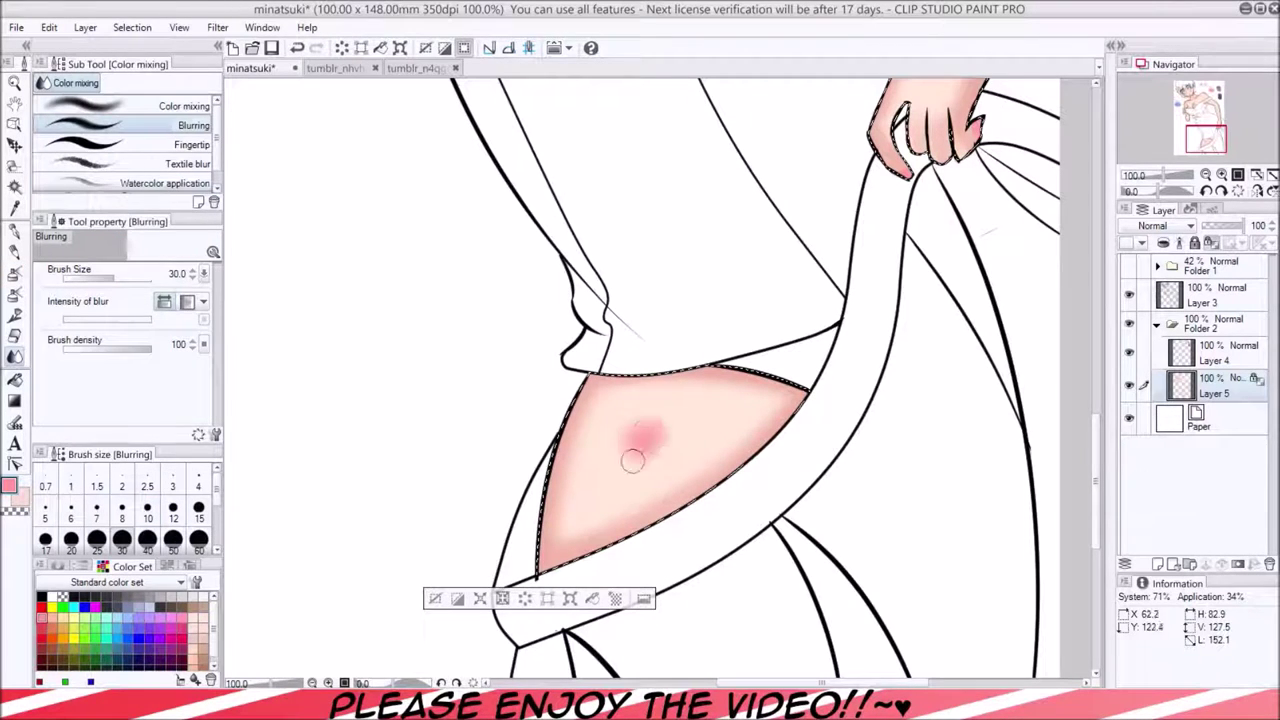
pyautogui.moveTo(777, 407); pyautogui.dragTo(600, 540)
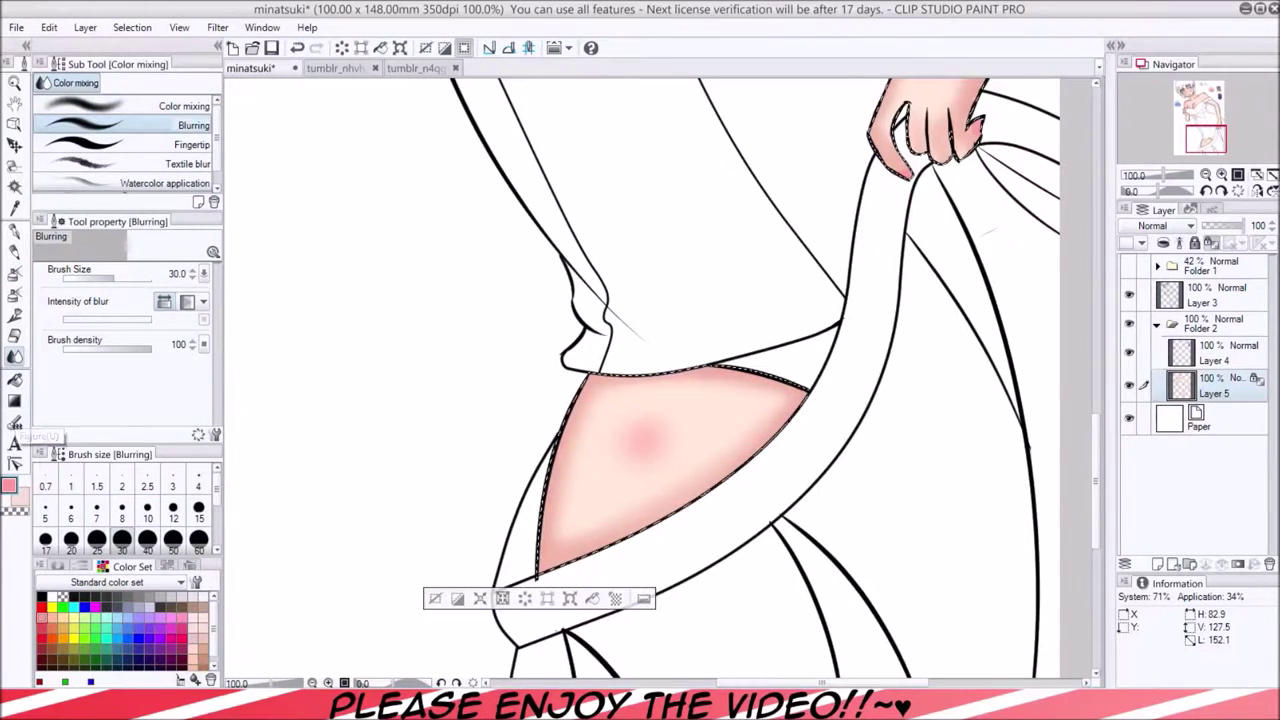
# Blend the blush on the raised shoulder and the pink chest spots into the skin with the Blurring tool.
pyautogui.scroll(3, 657, 377)
pyautogui.hscroll(1, 657, 377)
pyautogui.press('[')
pyautogui.press('[')
pyautogui.press('[')
pyautogui.press('[')
pyautogui.press('[')
pyautogui.press('[')
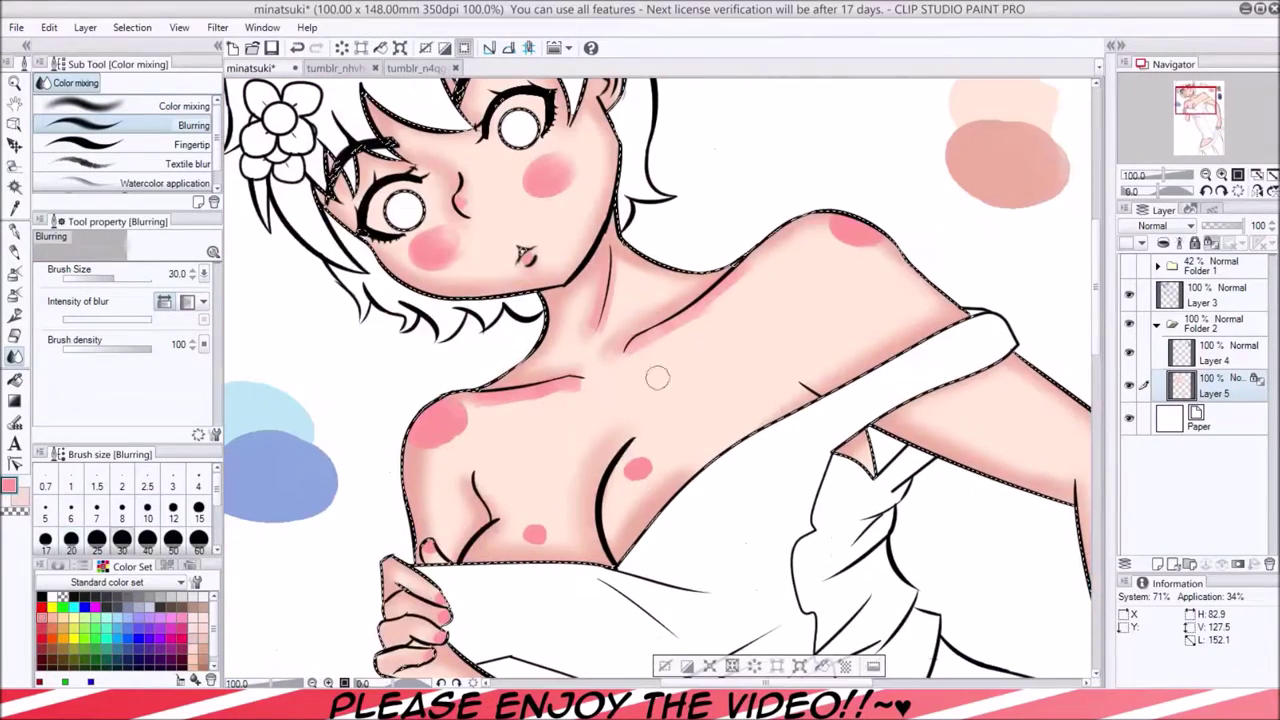
pyautogui.moveTo(645, 335); pyautogui.dragTo(815, 230)
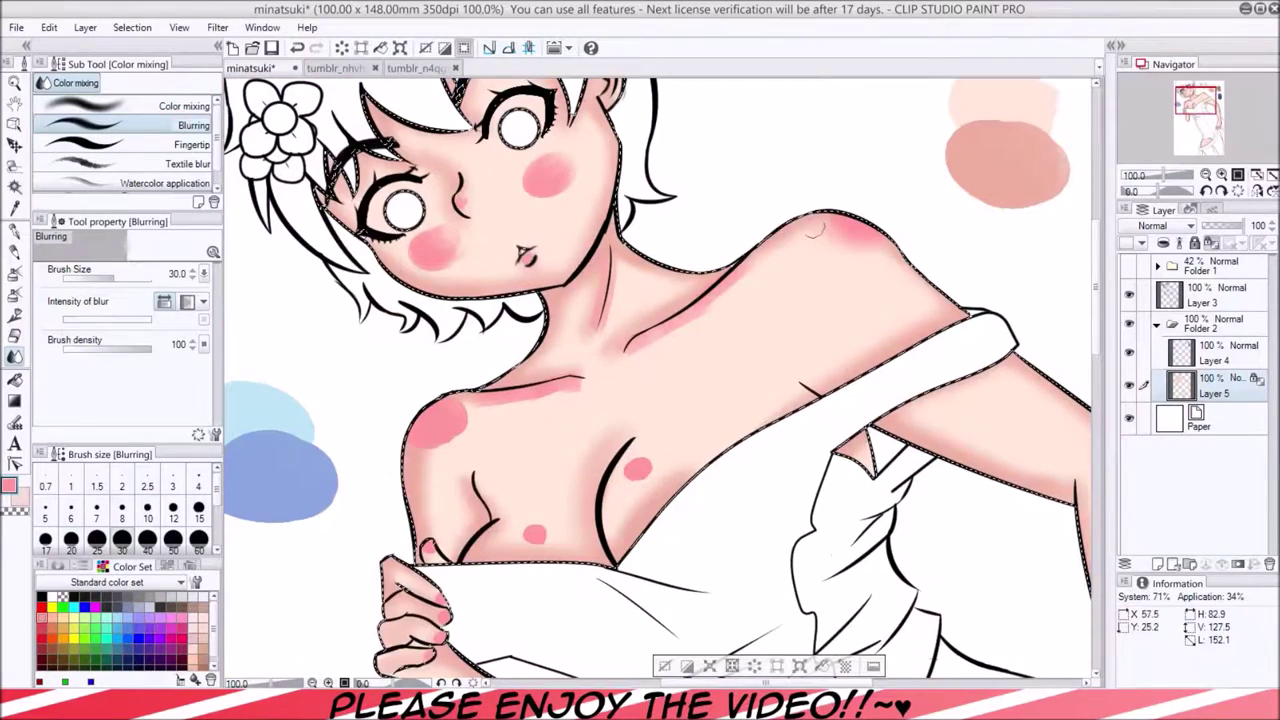
pyautogui.moveTo(528, 532); pyautogui.dragTo(548, 538)
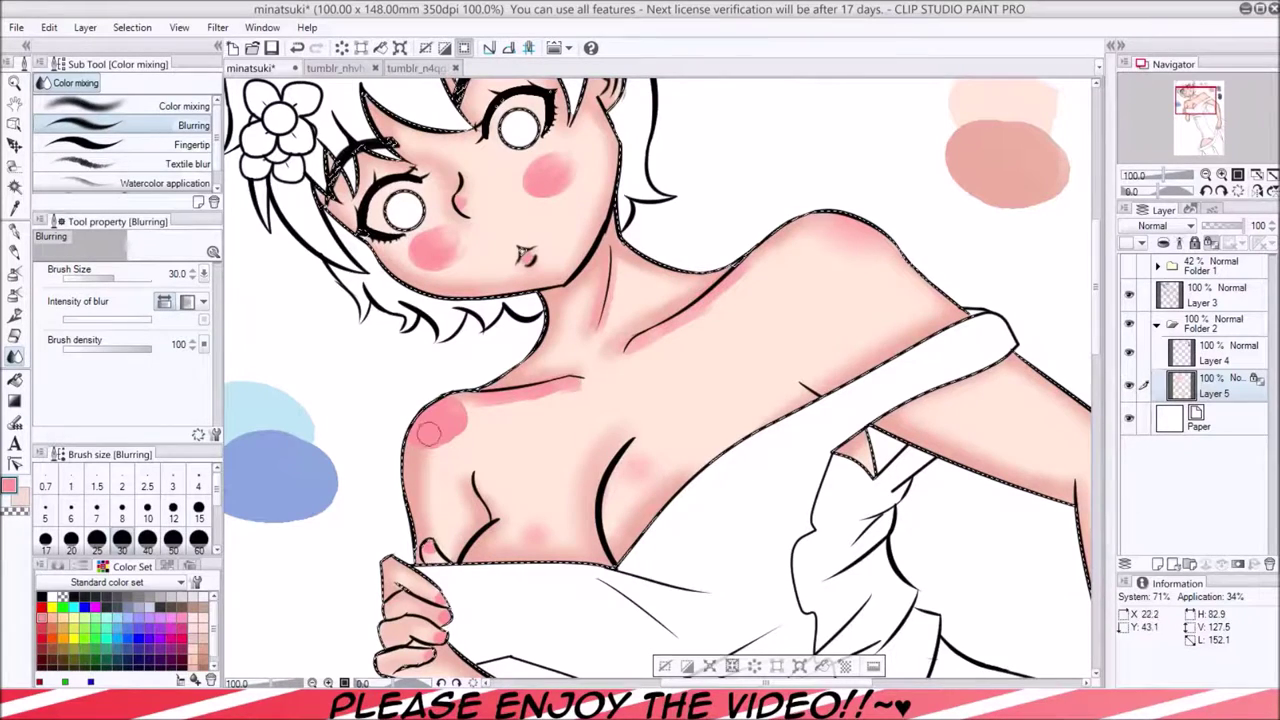
# Blur the blush along the collarbones, the other shoulder and the cheeks, using size 10 for the face.
pyautogui.press(']')
pyautogui.press(']')
pyautogui.press('[')
pyautogui.press('[')
pyautogui.moveTo(488, 390); pyautogui.dragTo(608, 380)
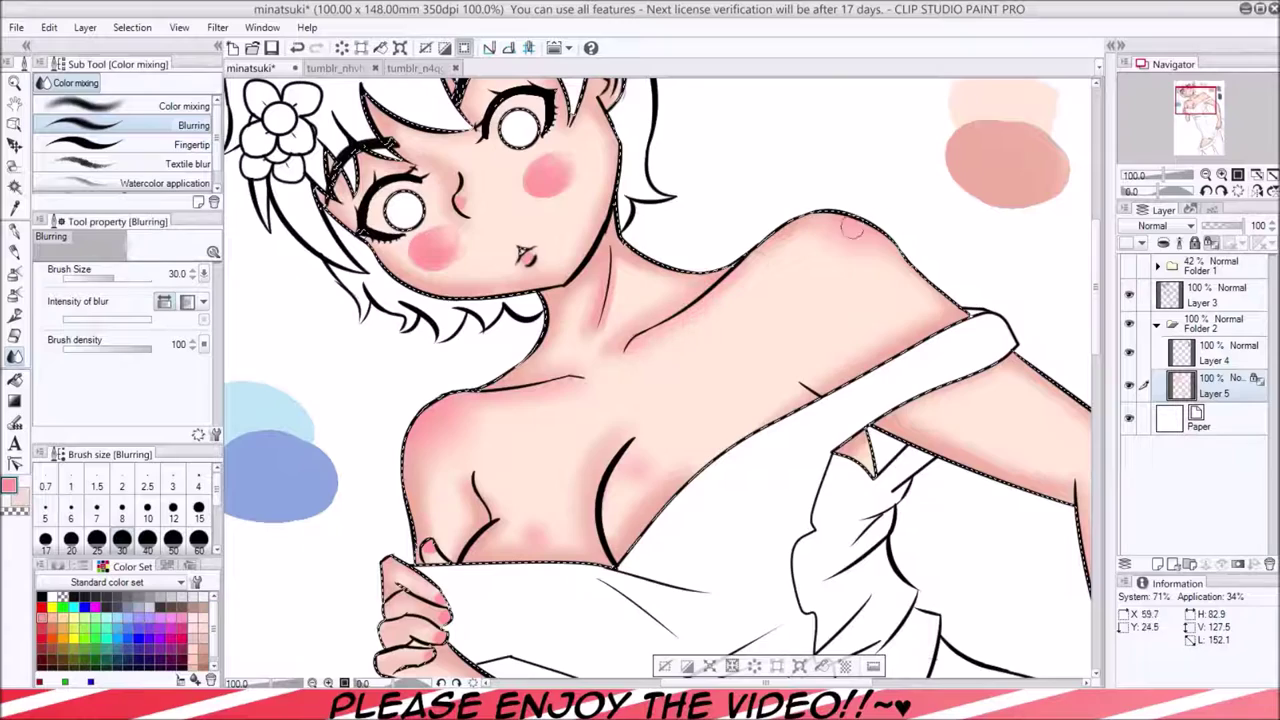
pyautogui.moveTo(251, 294); pyautogui.dragTo(376, 382)
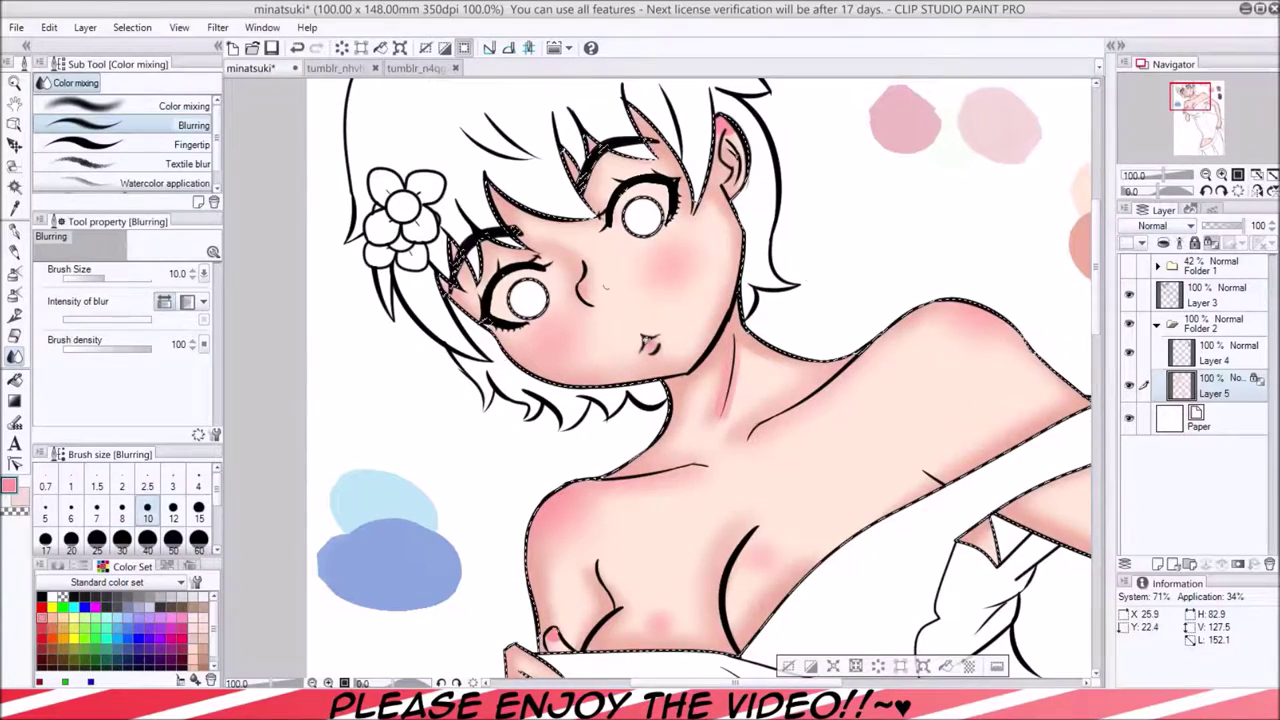
# Add small white highlights on the blushed cheeks and chest spots with the G pen at size 10.
pyautogui.press('w')
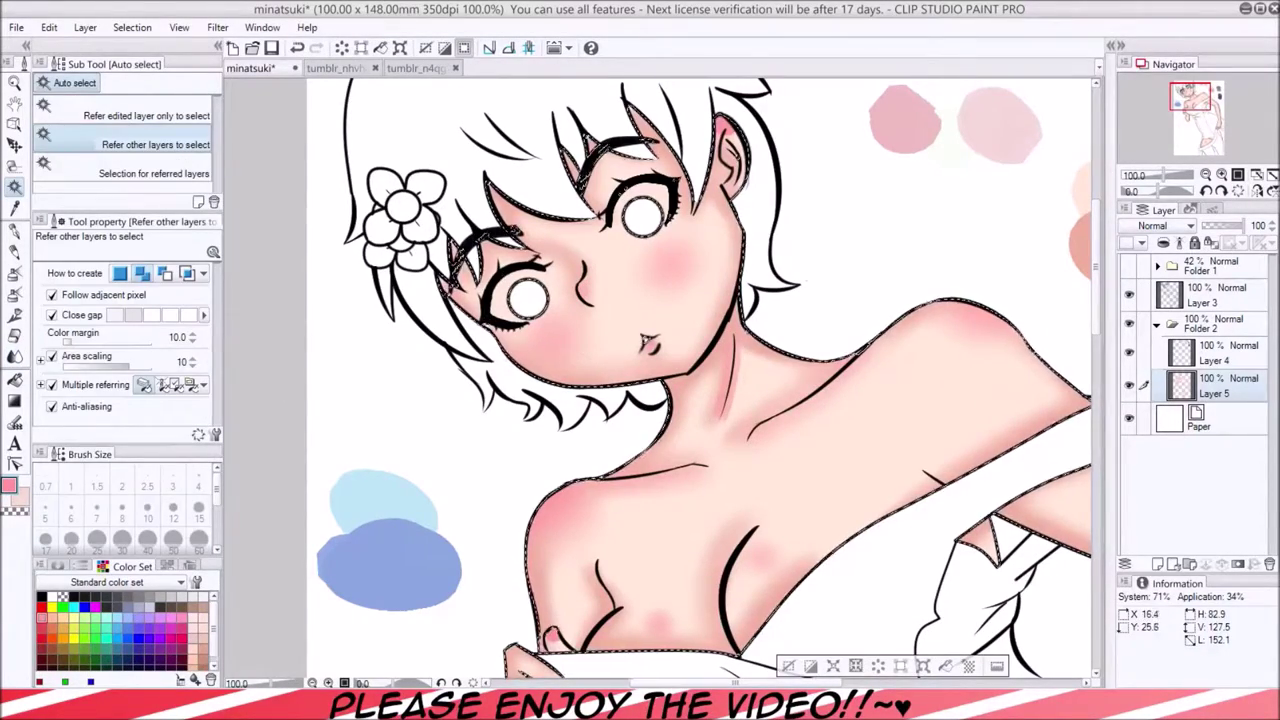
pyautogui.press('b')
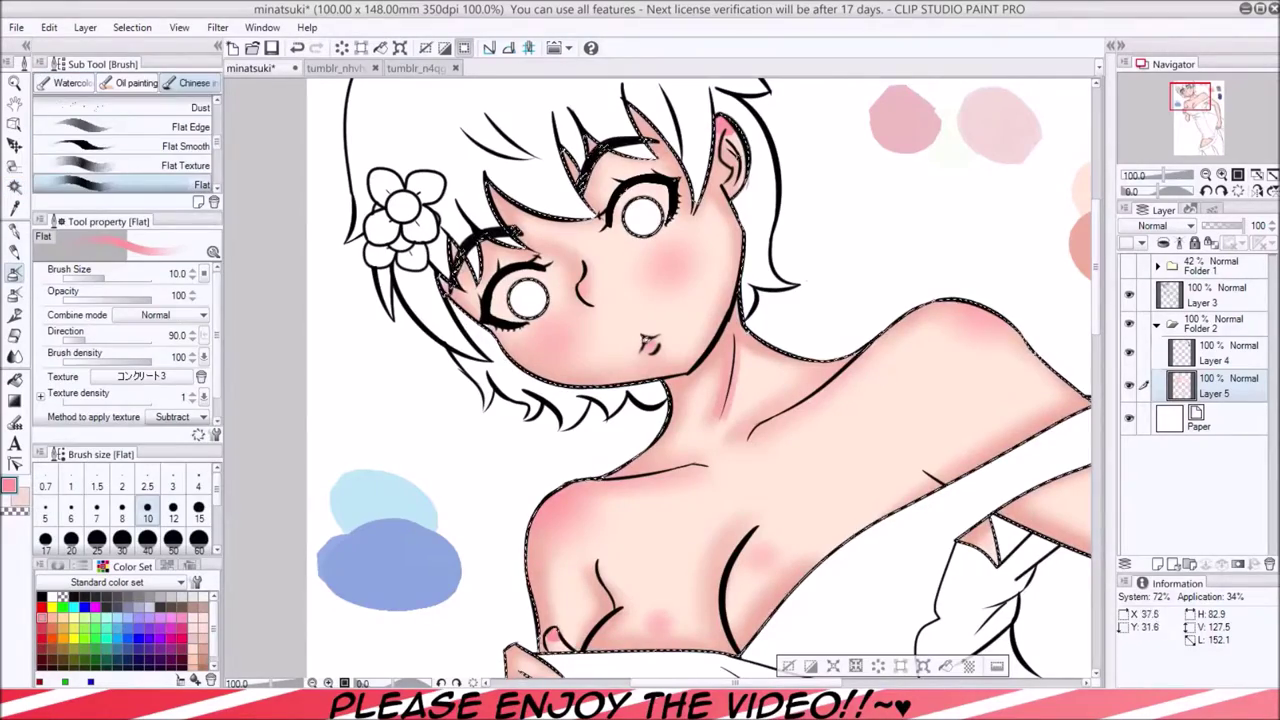
pyautogui.hotkey('ctrl', 'z')
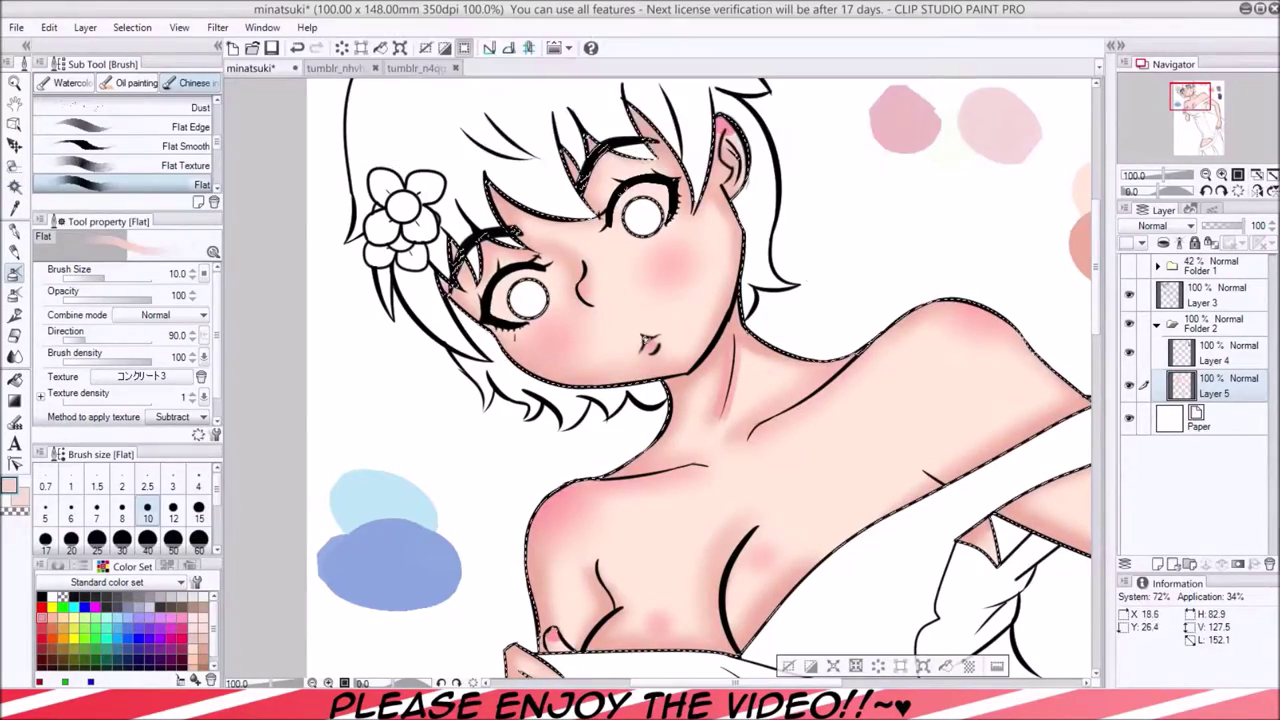
pyautogui.press('p')
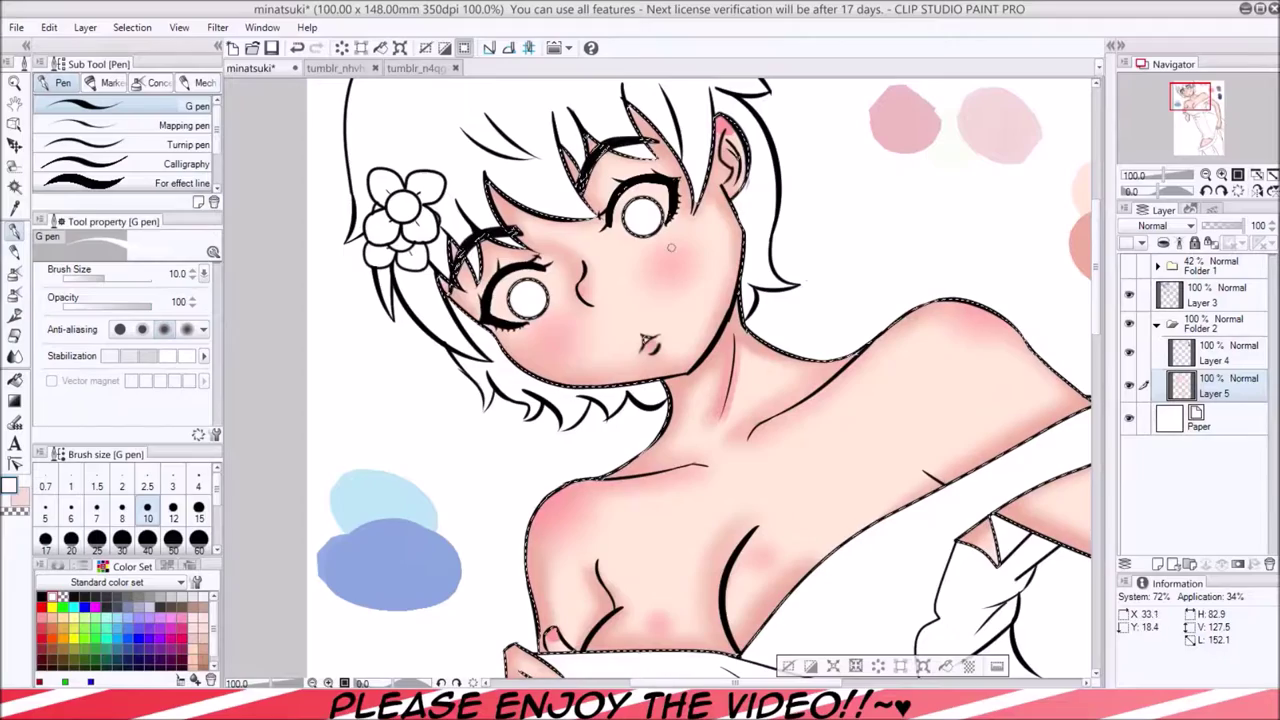
pyautogui.moveTo(648, 343); pyautogui.dragTo(490, 200)
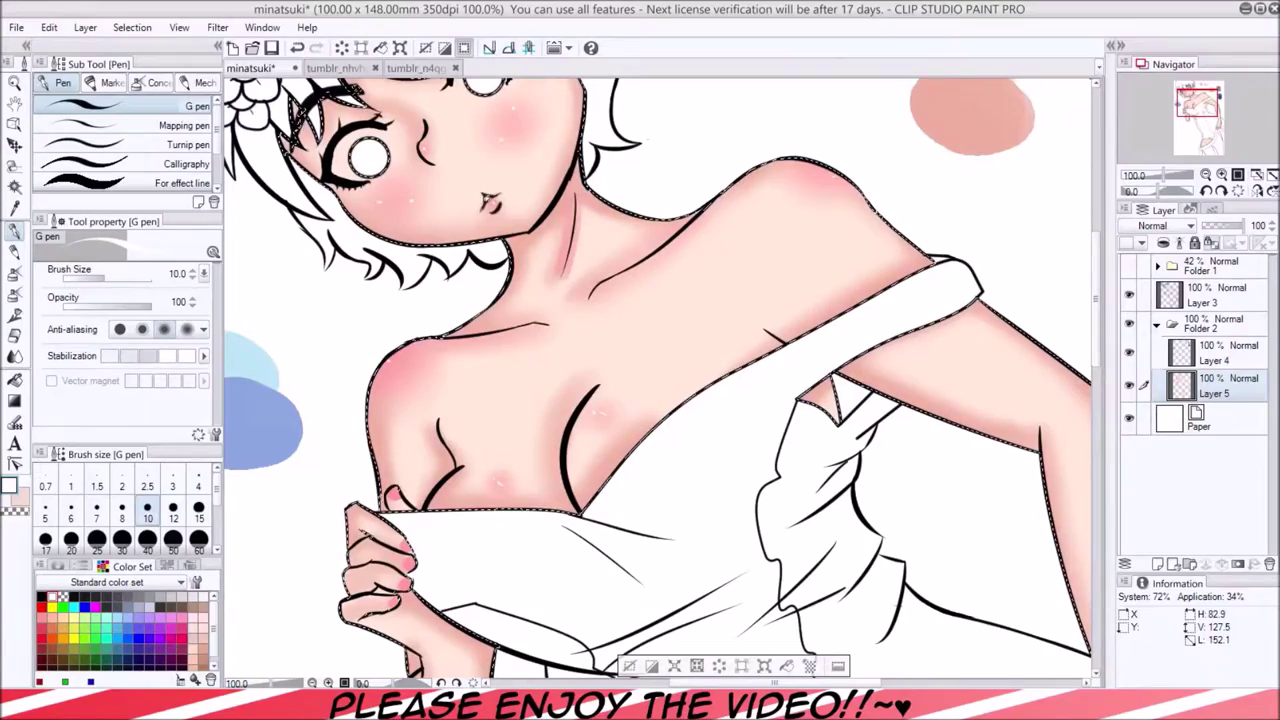
# Soften the blush on the gripping hand and elbow with the Blurring tool at size 20, and add a white highlight on the hip.
pyautogui.press('j')
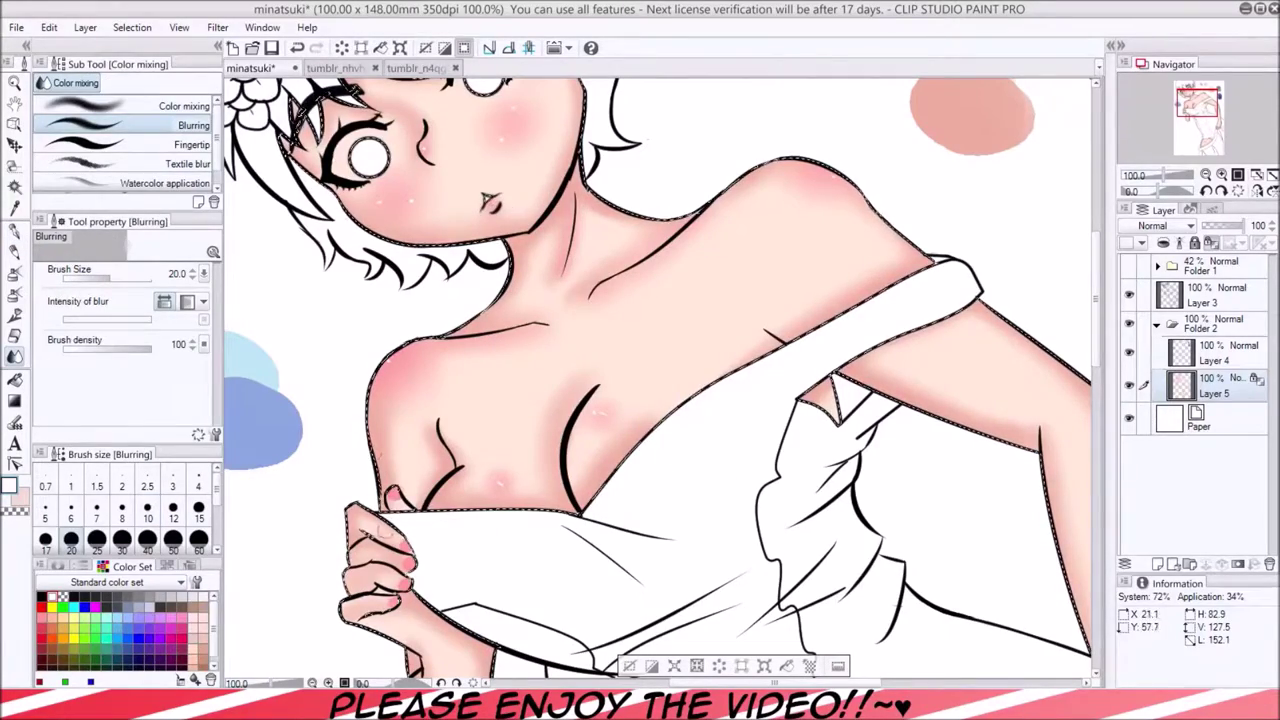
pyautogui.press('p')
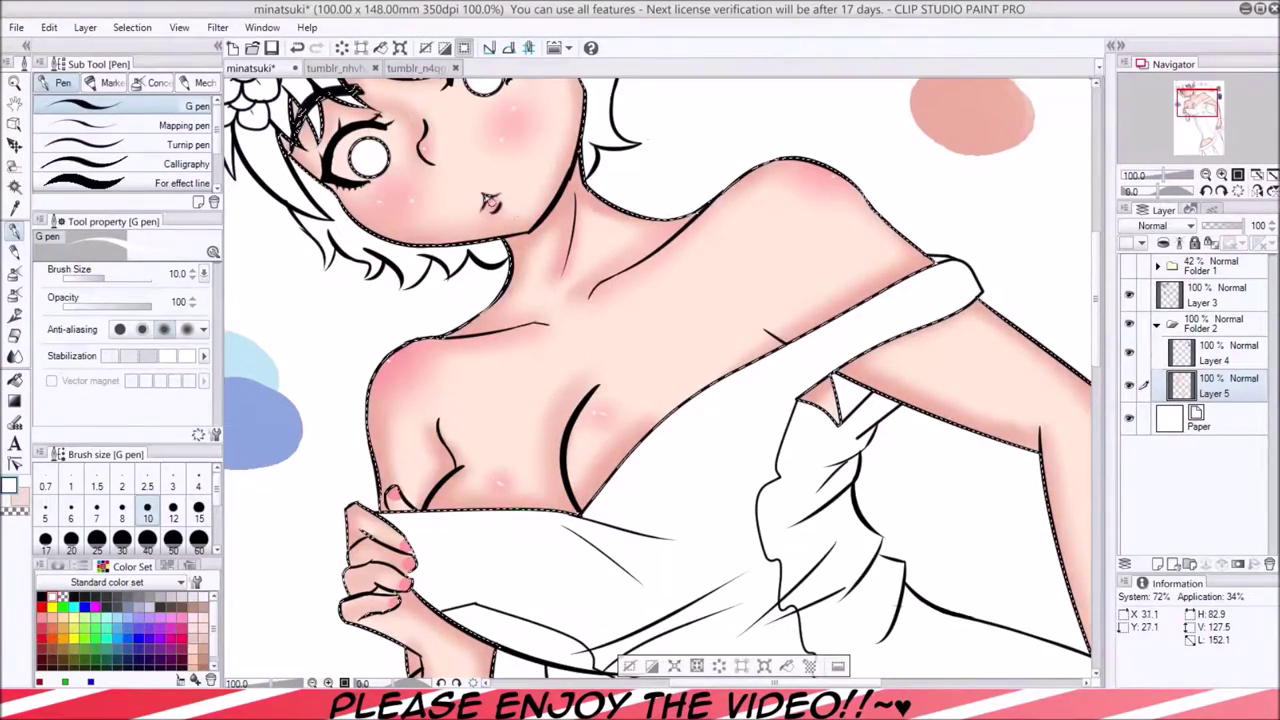
pyautogui.moveTo(650, 450); pyautogui.dragTo(730, 170)
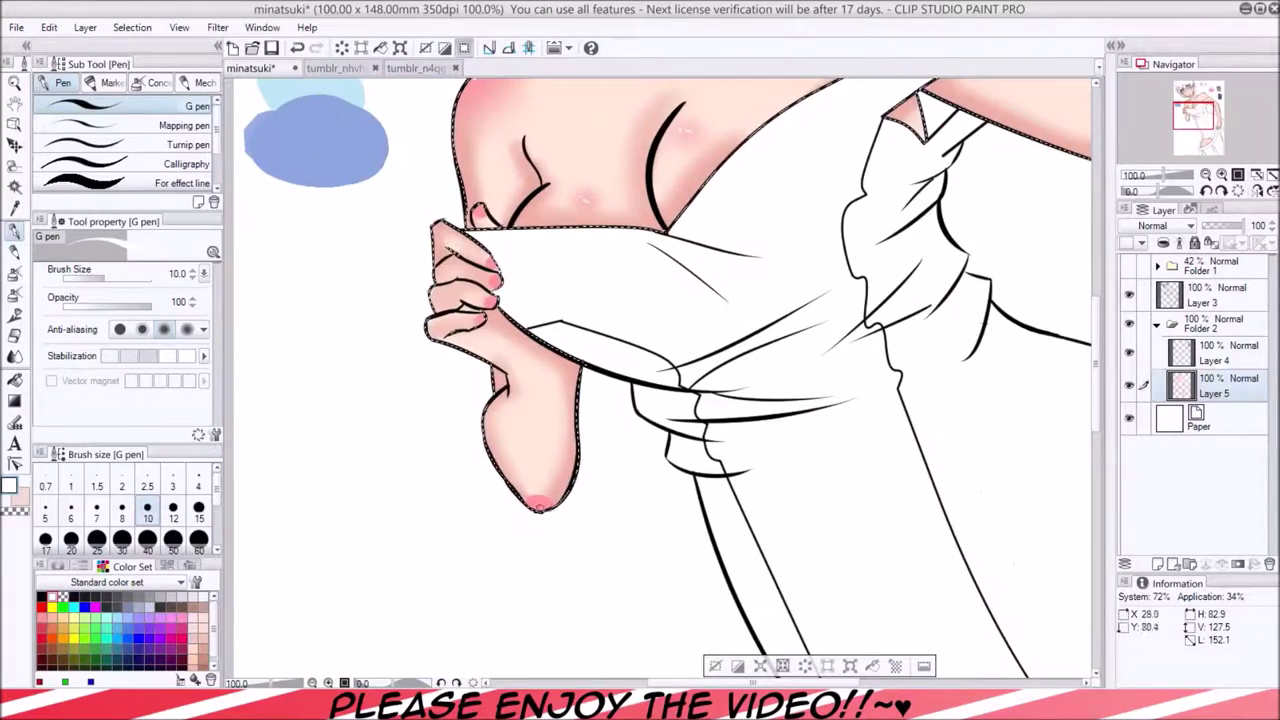
pyautogui.press('j')
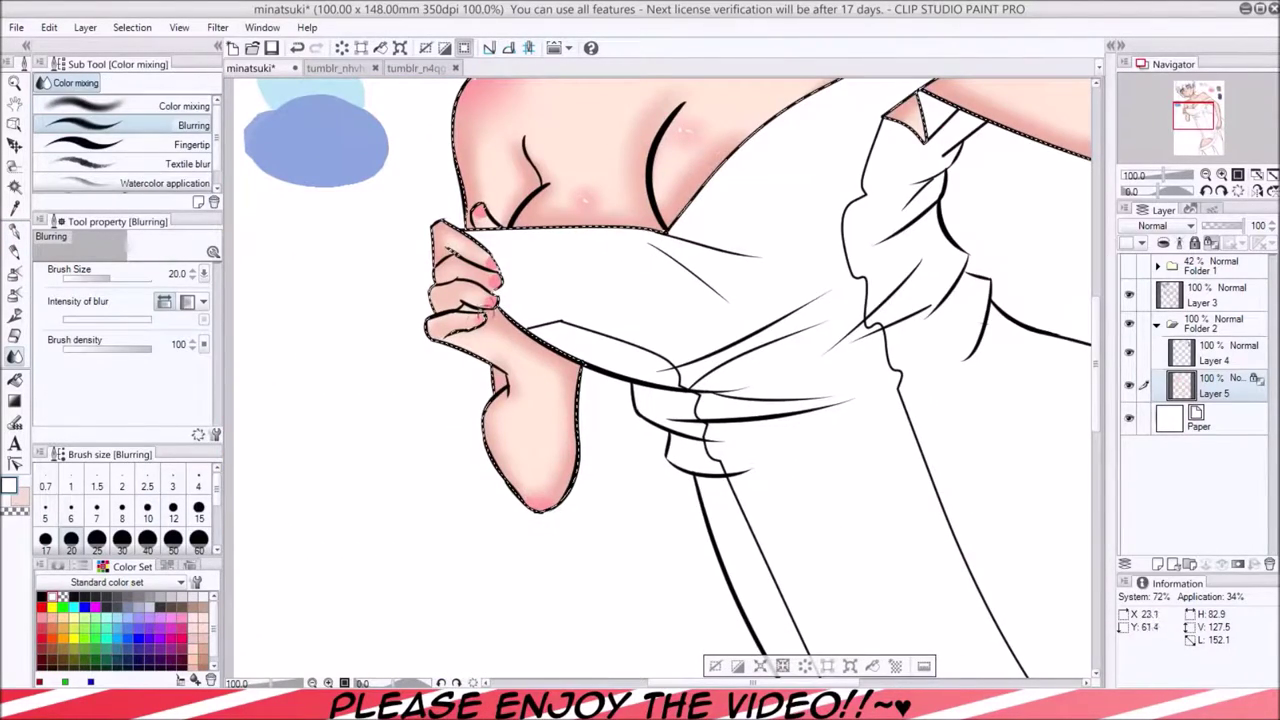
pyautogui.press('p')
pyautogui.scroll(-5, 660, 380)
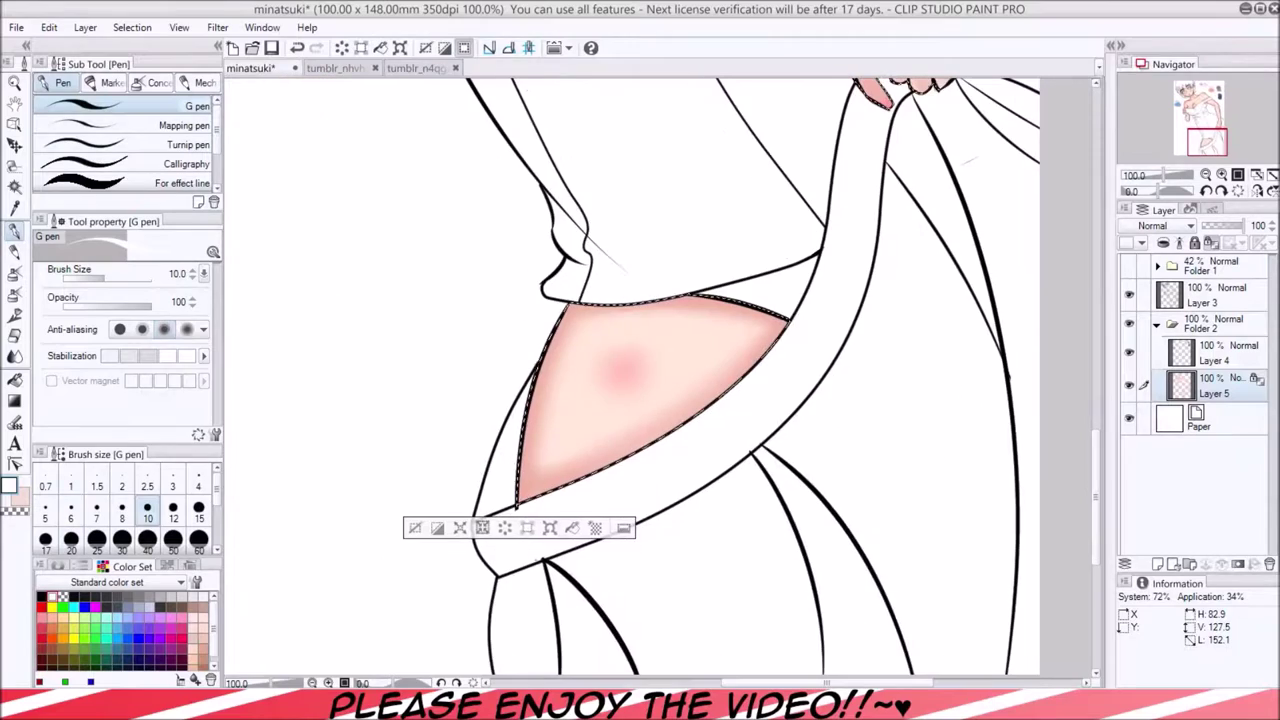
pyautogui.hotkey('ctrl', '-')
pyautogui.hotkey('ctrl', '-')
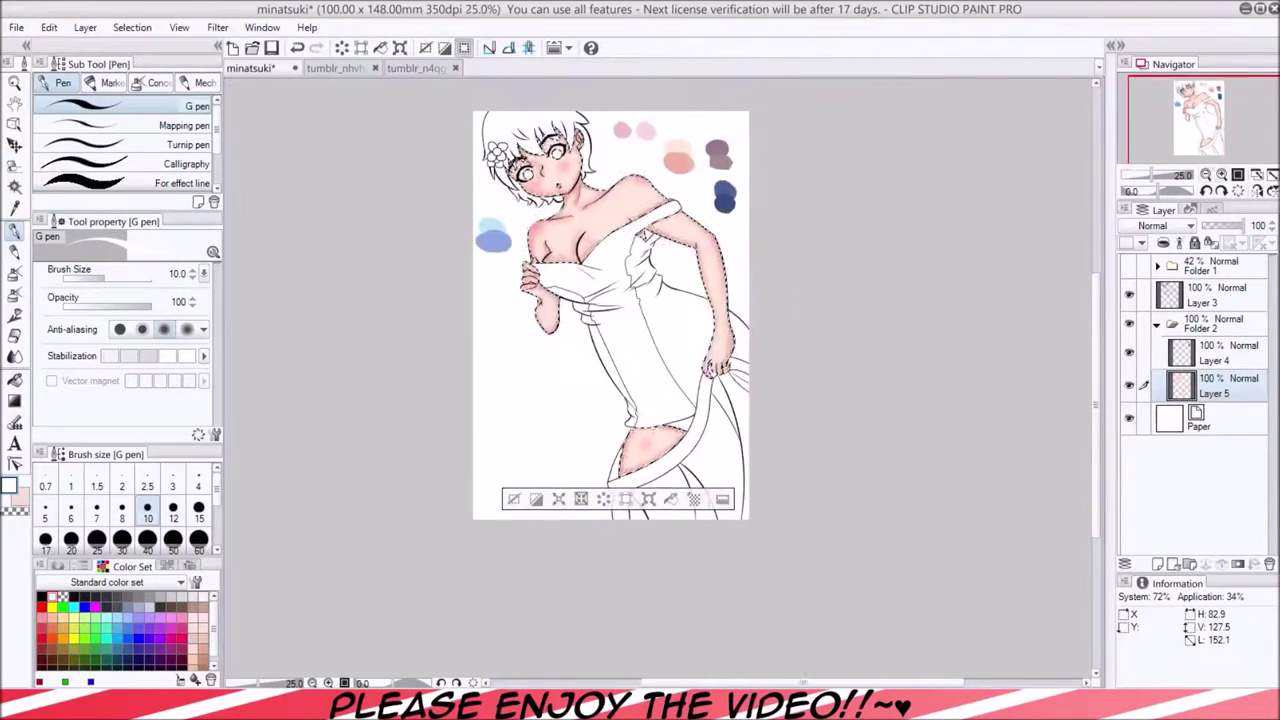
# Clear the selection, add a new layer below the skin layer, then auto-select the dress body and strap and fill them with dark blue.
pyautogui.hotkey('ctrl', 'd')
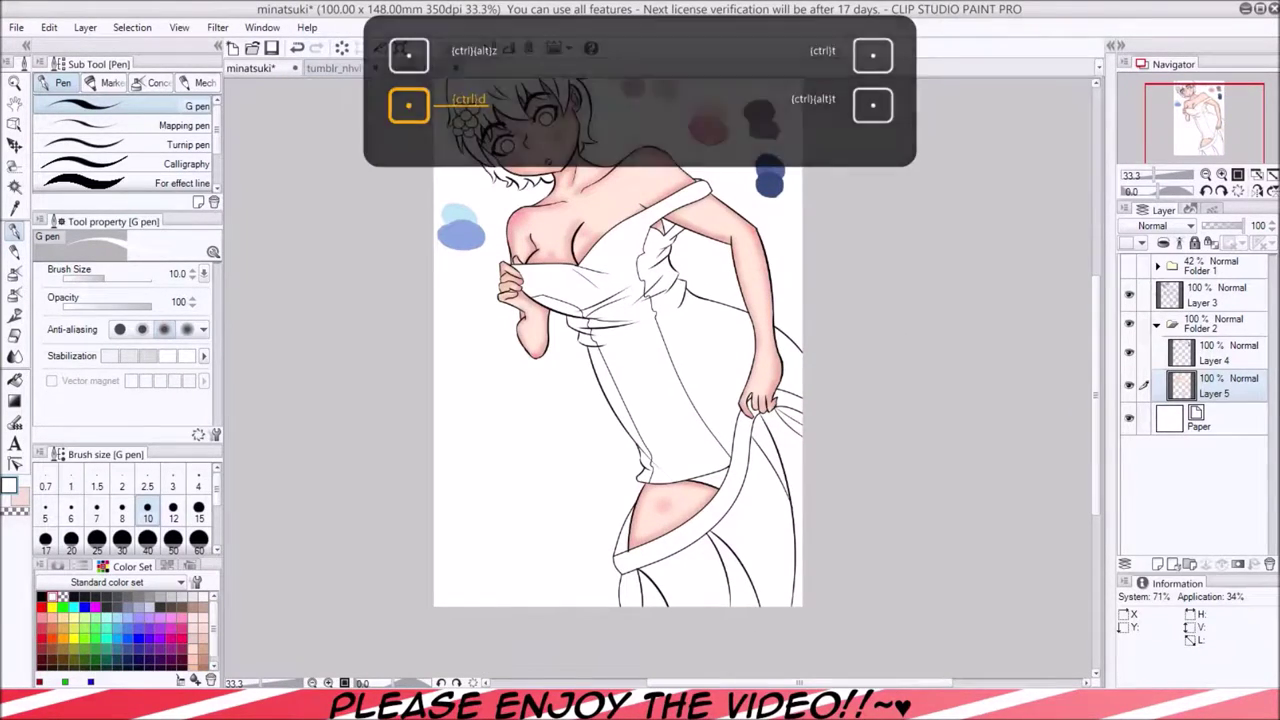
pyautogui.hotkey('ctrl', 'shift', 'n')
pyautogui.press('w')
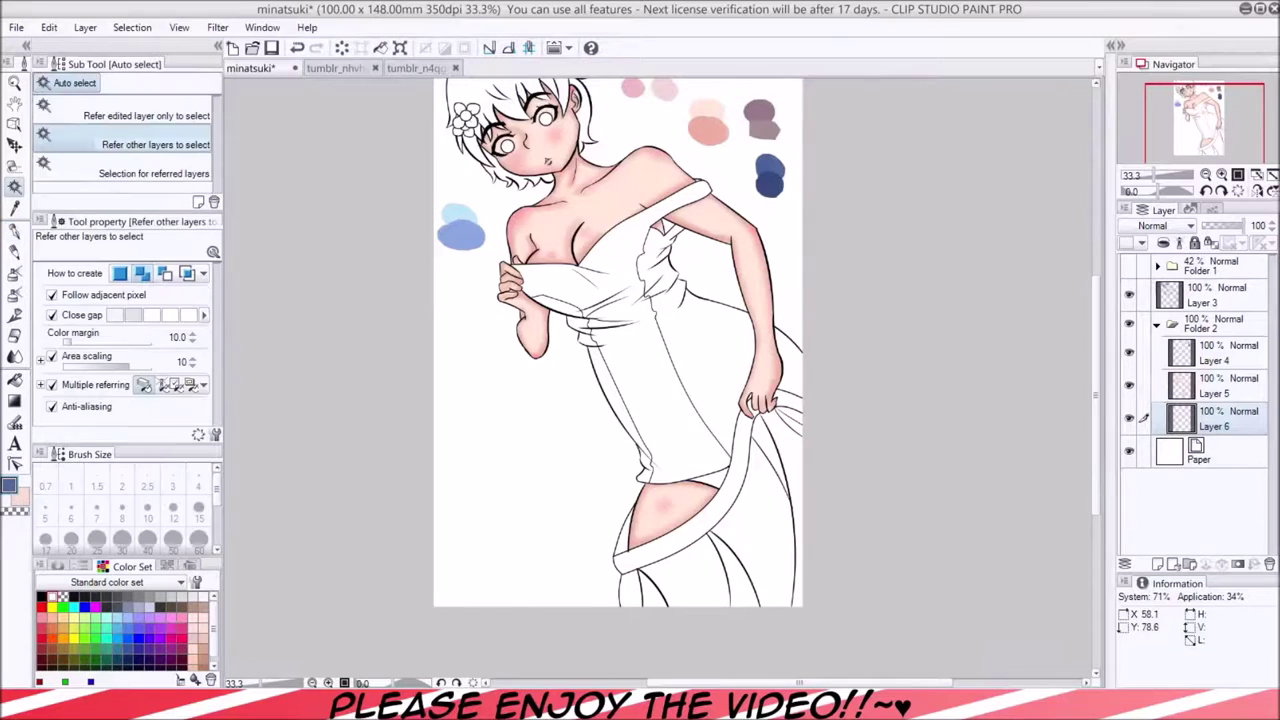
pyautogui.click(650, 380)
pyautogui.hotkey('ctrl', '+')
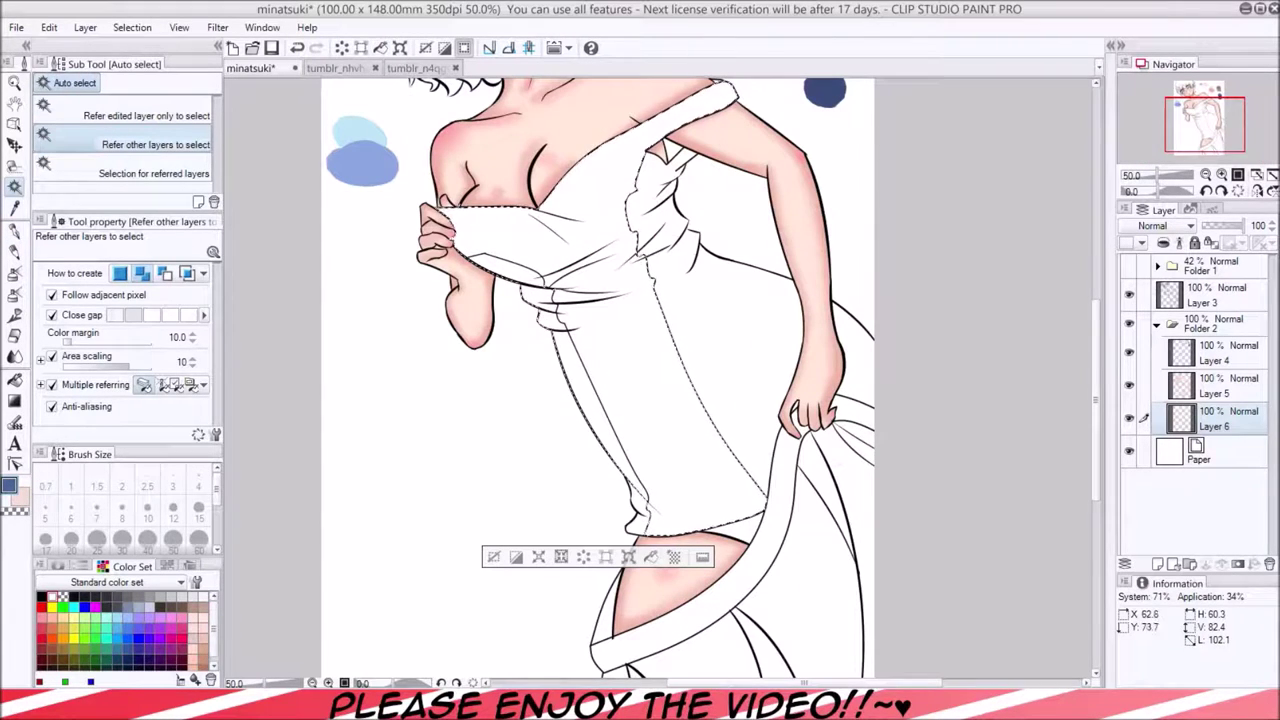
pyautogui.keyDown('shift'); pyautogui.click(730, 340); pyautogui.keyUp('shift')
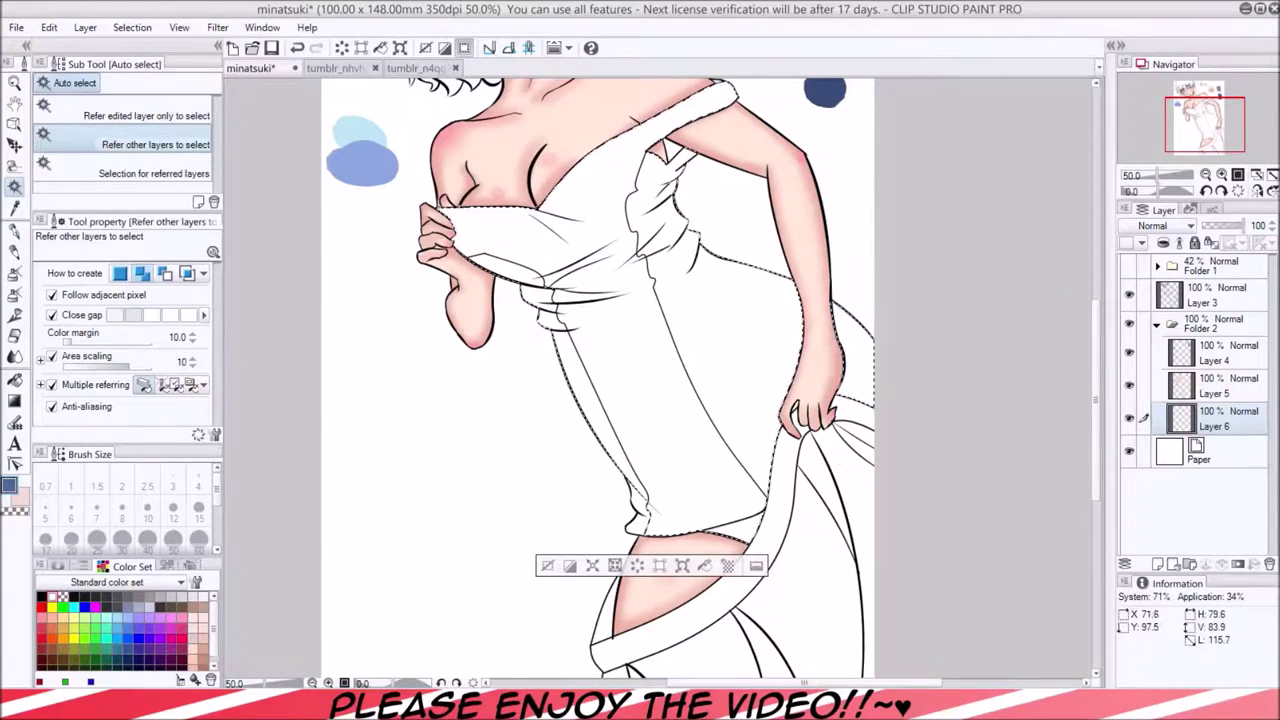
pyautogui.hotkey('ctrl', '-')
pyautogui.hotkey('alt', 'BackSpace')
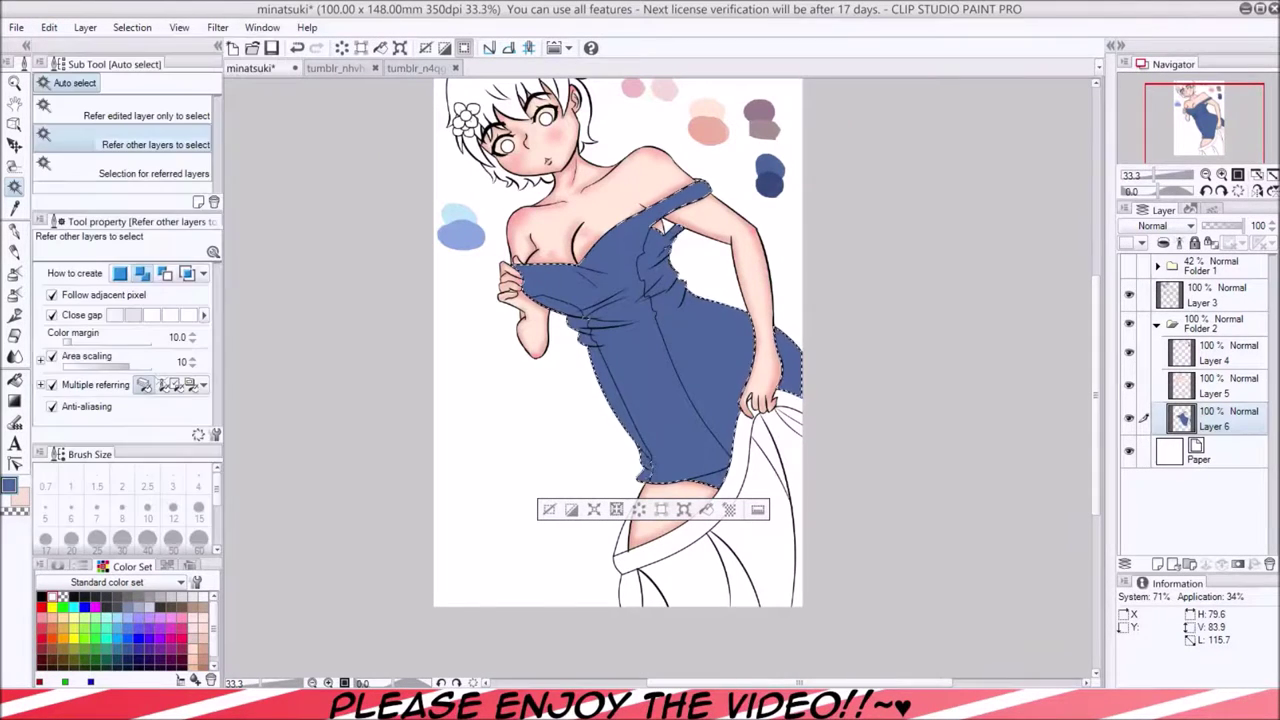
# Paint darker blue fold shadows on the gathered bodice with the Flat brush at size 20.
pyautogui.press('b')
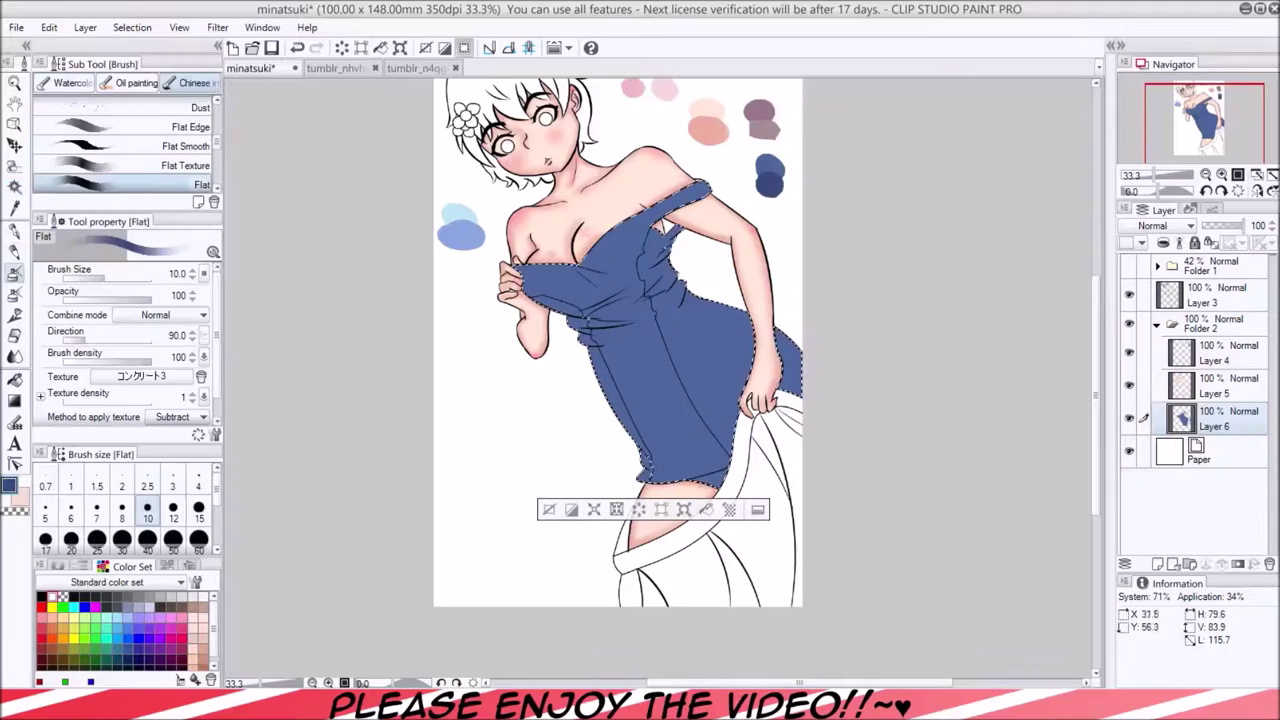
pyautogui.hotkey('ctrl', 'alt', '0')
pyautogui.press('-')
pyautogui.press('-')
pyautogui.press('-')
pyautogui.press('-')
pyautogui.moveTo(470, 180)
pyautogui.mouseDown()
pyautogui.moveTo(500, 390)
pyautogui.moveTo(565, 500)
pyautogui.mouseUp()
pyautogui.moveTo(470, 260); pyautogui.dragTo(510, 440)
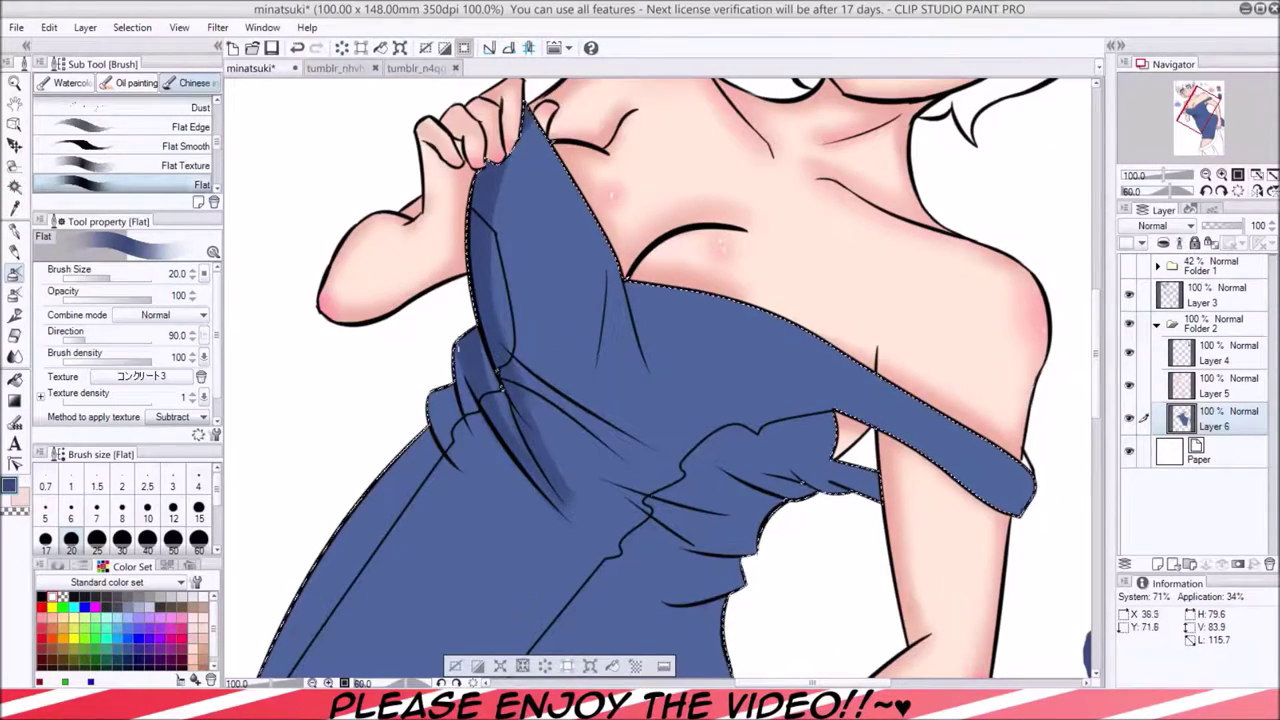
pyautogui.moveTo(440, 290); pyautogui.dragTo(470, 470)
pyautogui.moveTo(600, 340)
pyautogui.mouseDown()
pyautogui.moveTo(505, 425)
pyautogui.moveTo(625, 450)
pyautogui.mouseUp()
pyautogui.moveTo(610, 245); pyautogui.dragTo(650, 370)
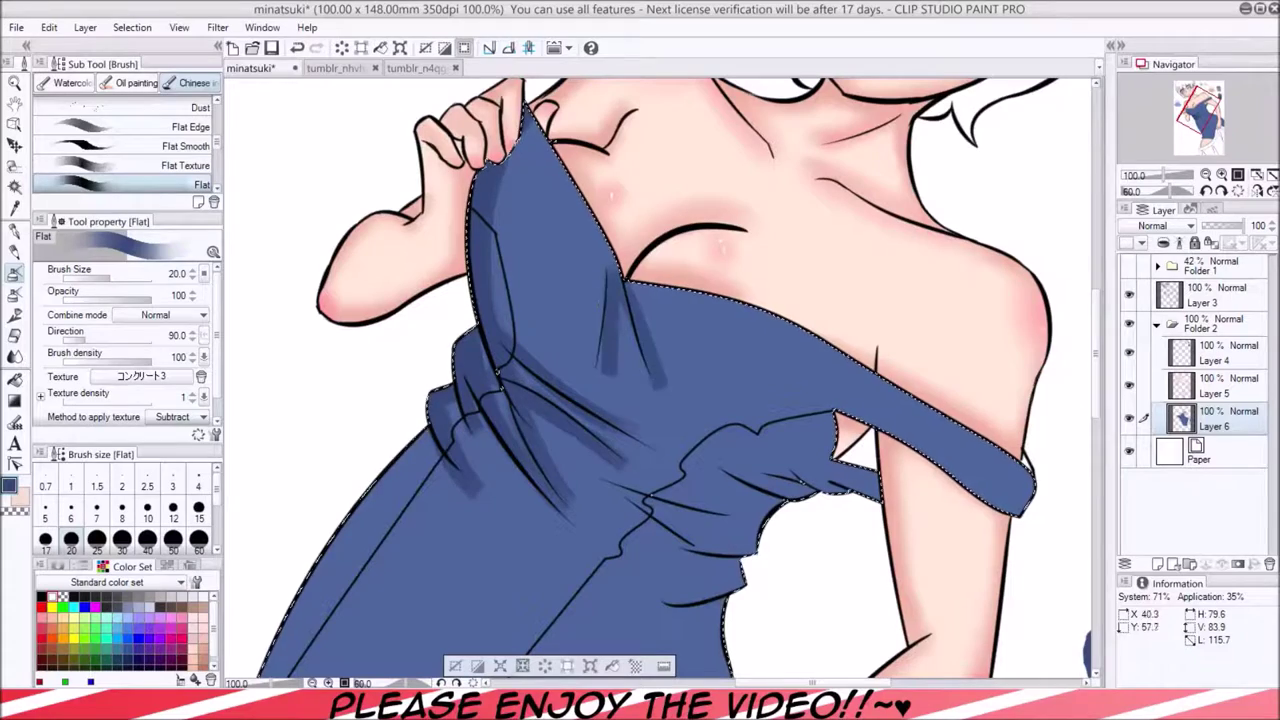
# Shade the neckline, the shoulder strap and the folds under the arm with darker blue strokes.
pyautogui.press('^')
pyautogui.press('^')
pyautogui.press('^')
pyautogui.press('^')
pyautogui.moveTo(372, 362); pyautogui.dragTo(548, 368)
pyautogui.moveTo(600, 330)
pyautogui.mouseDown()
pyautogui.moveTo(820, 160)
pyautogui.moveTo(940, 110)
pyautogui.moveTo(940, 145)
pyautogui.mouseUp()
pyautogui.press('w')
pyautogui.press('b')
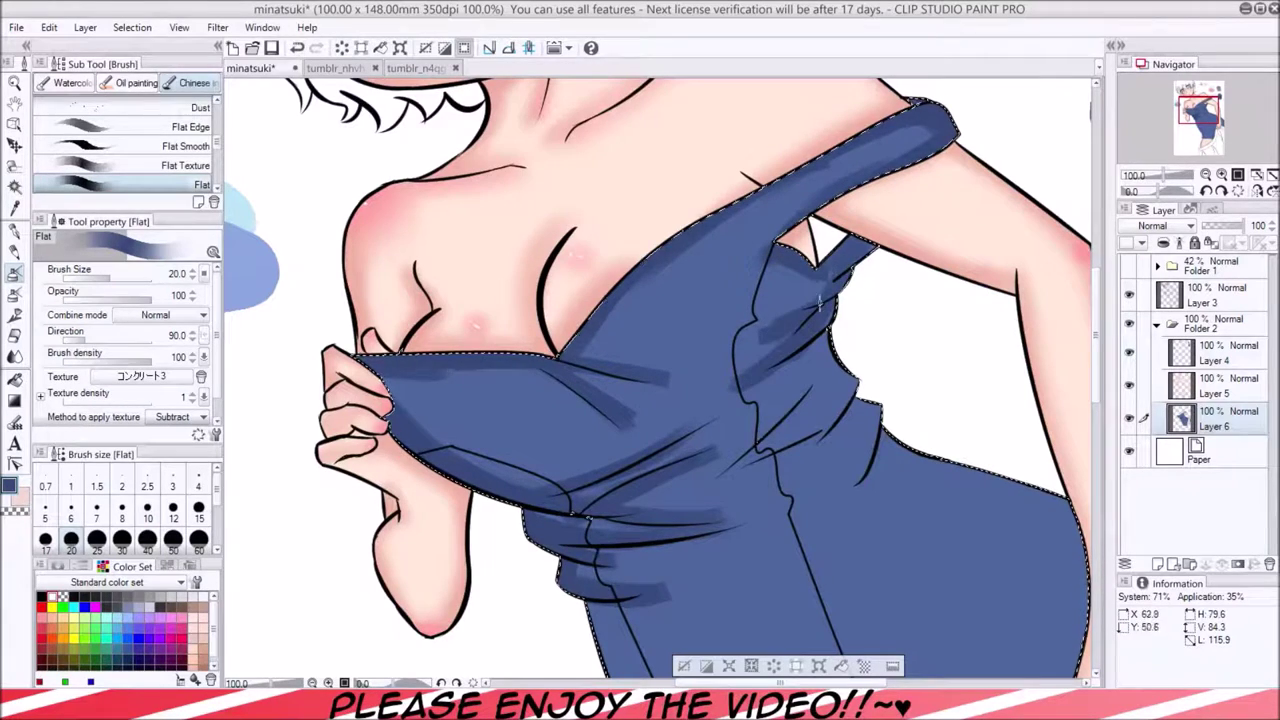
pyautogui.moveTo(820, 300); pyautogui.dragTo(725, 465)
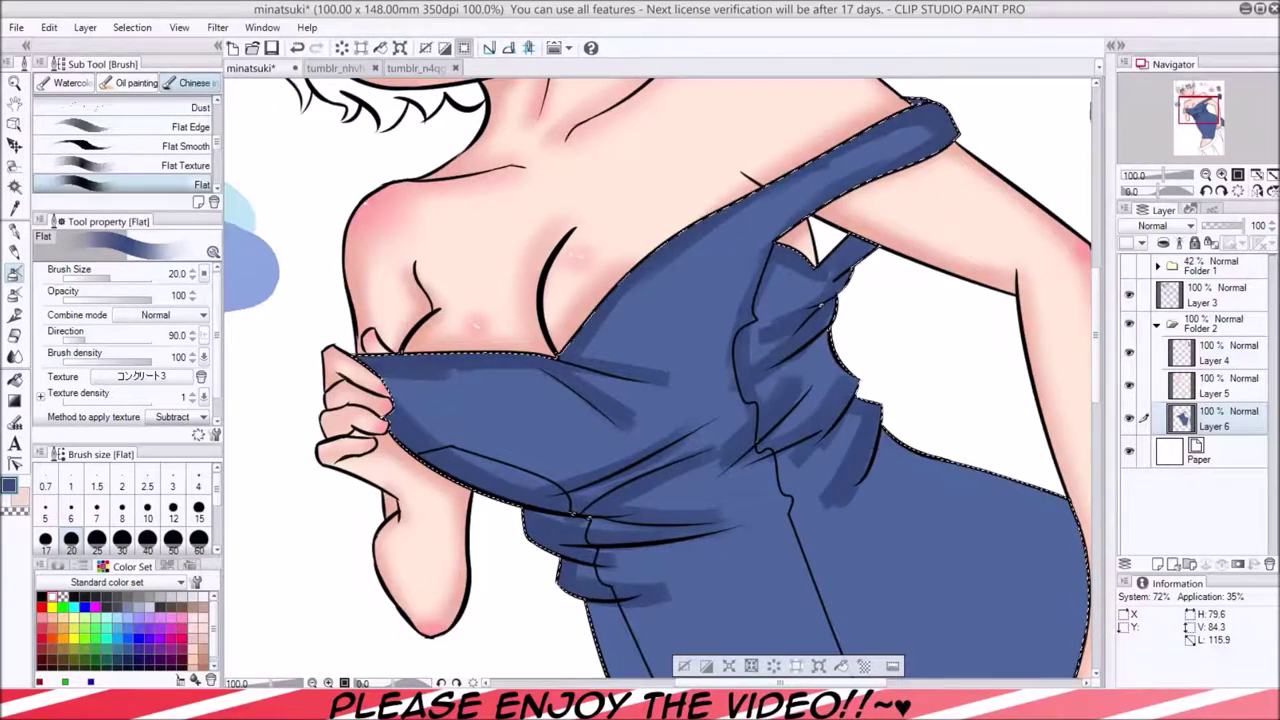
# Paint darker blue shading along the outer side edge and the hem of the dress.
pyautogui.scroll(-10, 662, 380)
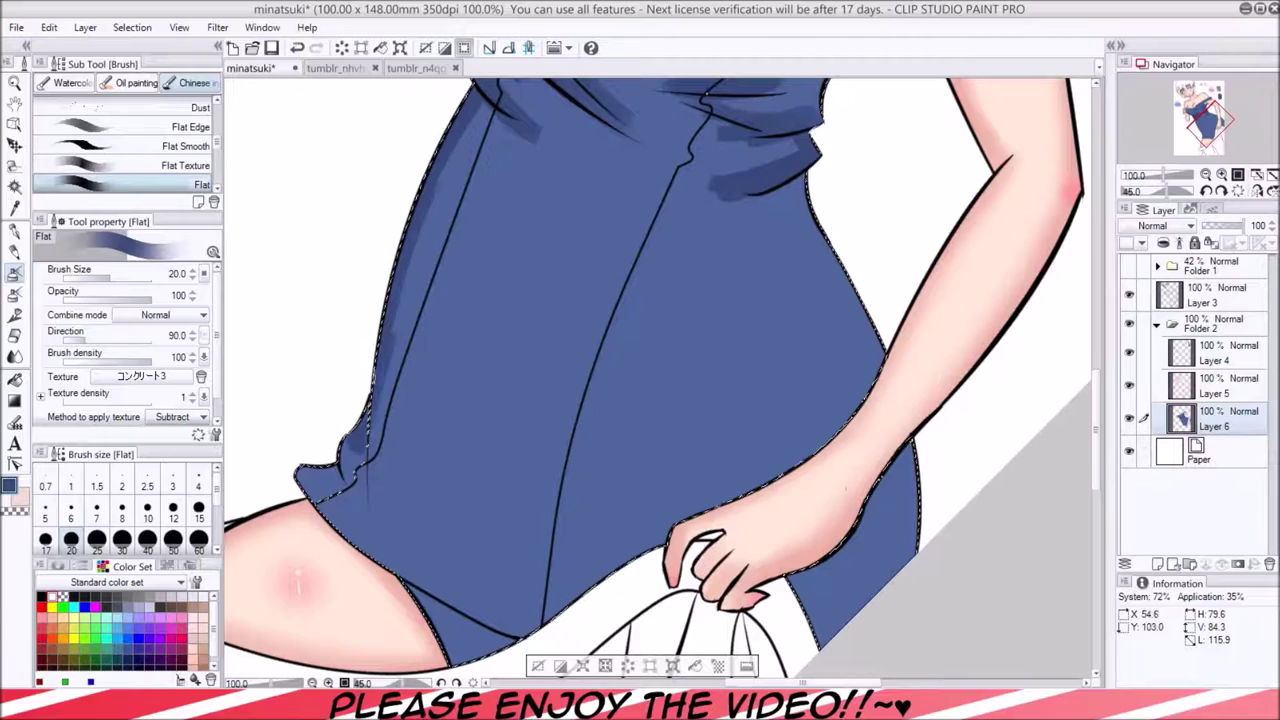
pyautogui.moveTo(305, 475); pyautogui.dragTo(515, 618)
pyautogui.press('h')
pyautogui.press('w')
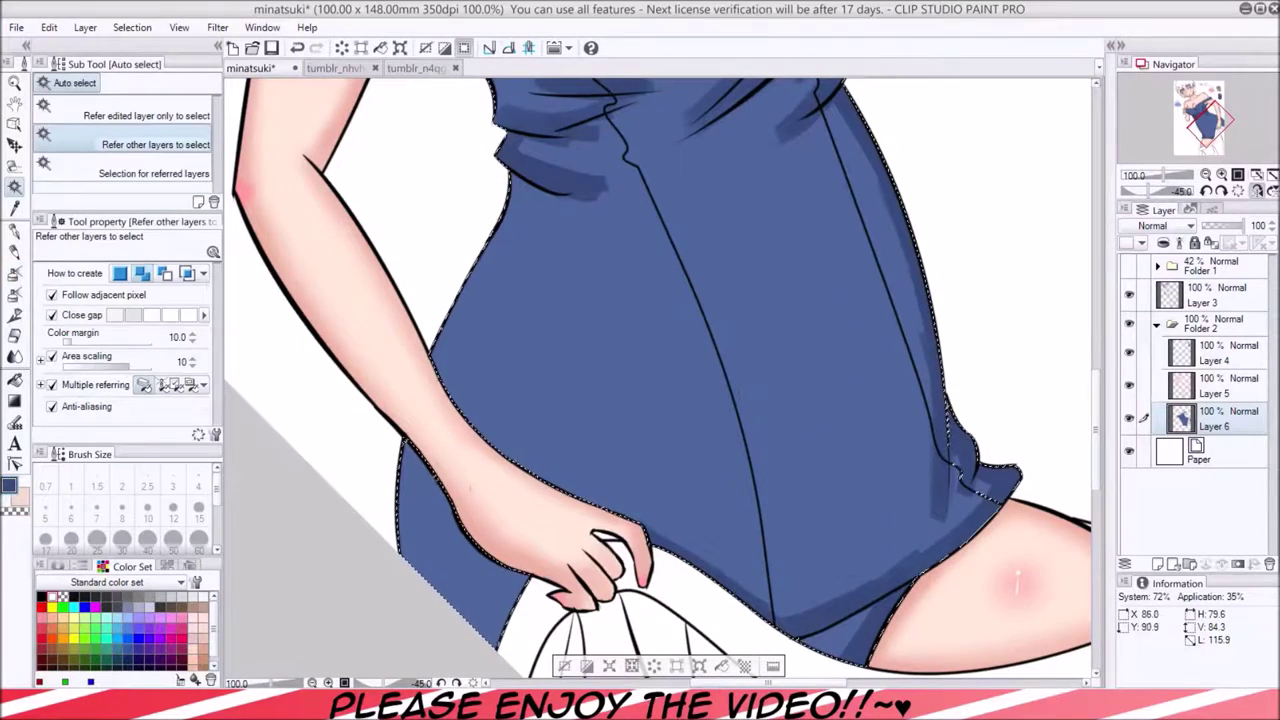
# Shade the dress beside the lowered arm, the seams and the piece behind the arm, and lock the layer's transparent pixels.
pyautogui.press('b')
pyautogui.moveTo(468, 487); pyautogui.dragTo(436, 515)
pyautogui.press('h')
pyautogui.press('h')
pyautogui.press('h')
pyautogui.press('h')
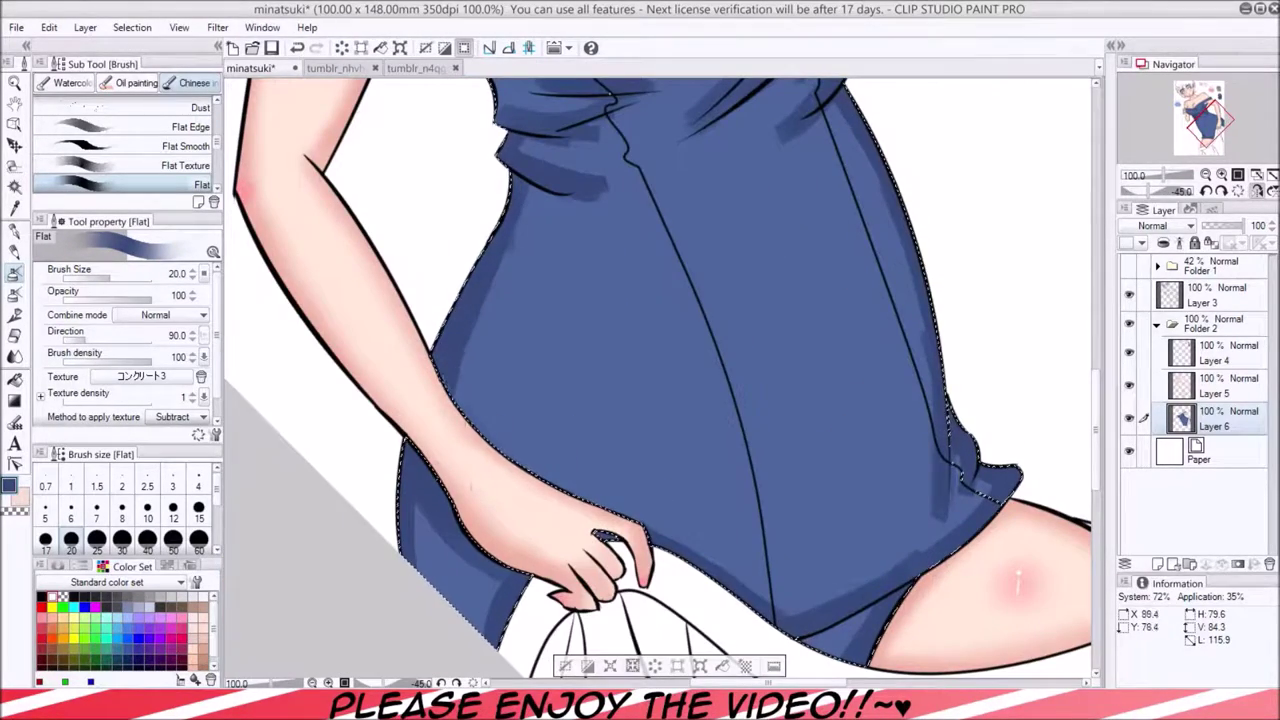
pyautogui.press('h')
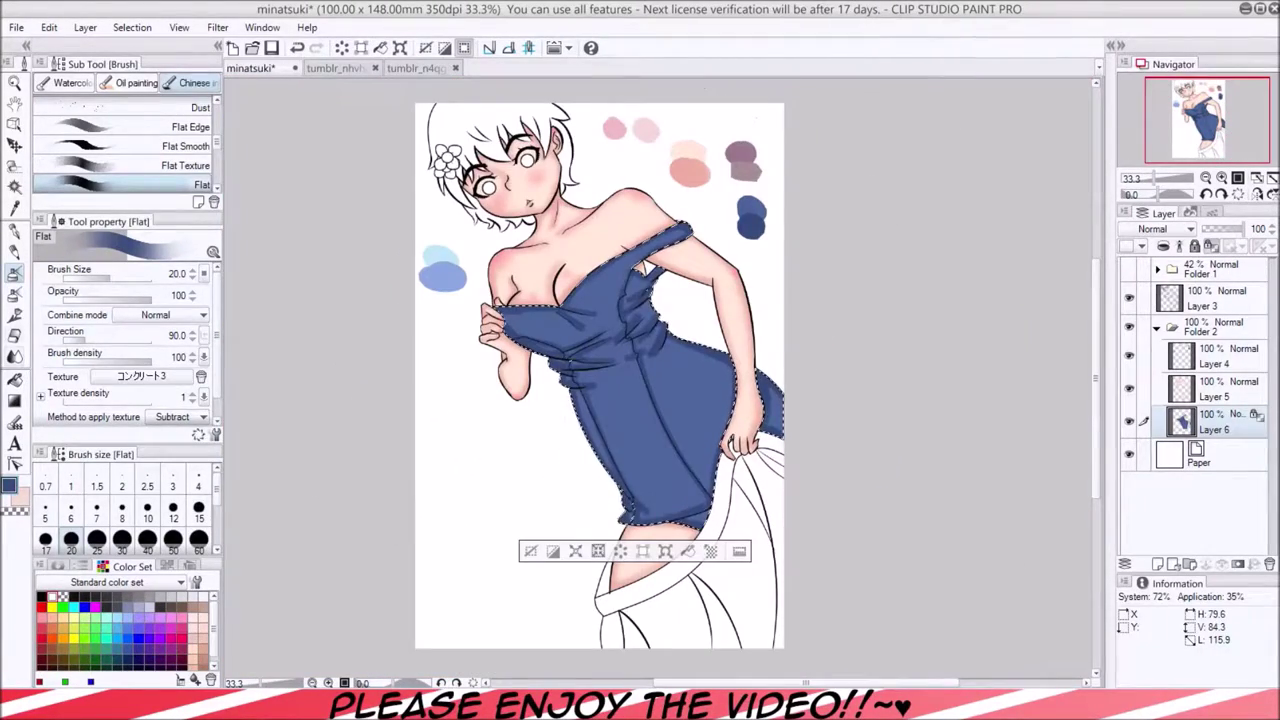
# Blend the shading on the bodice, strap and waist folds with the Blurring tool at sizes 25 and 30.
pyautogui.press('j')
pyautogui.hotkey('ctrl', 'alt', '0')
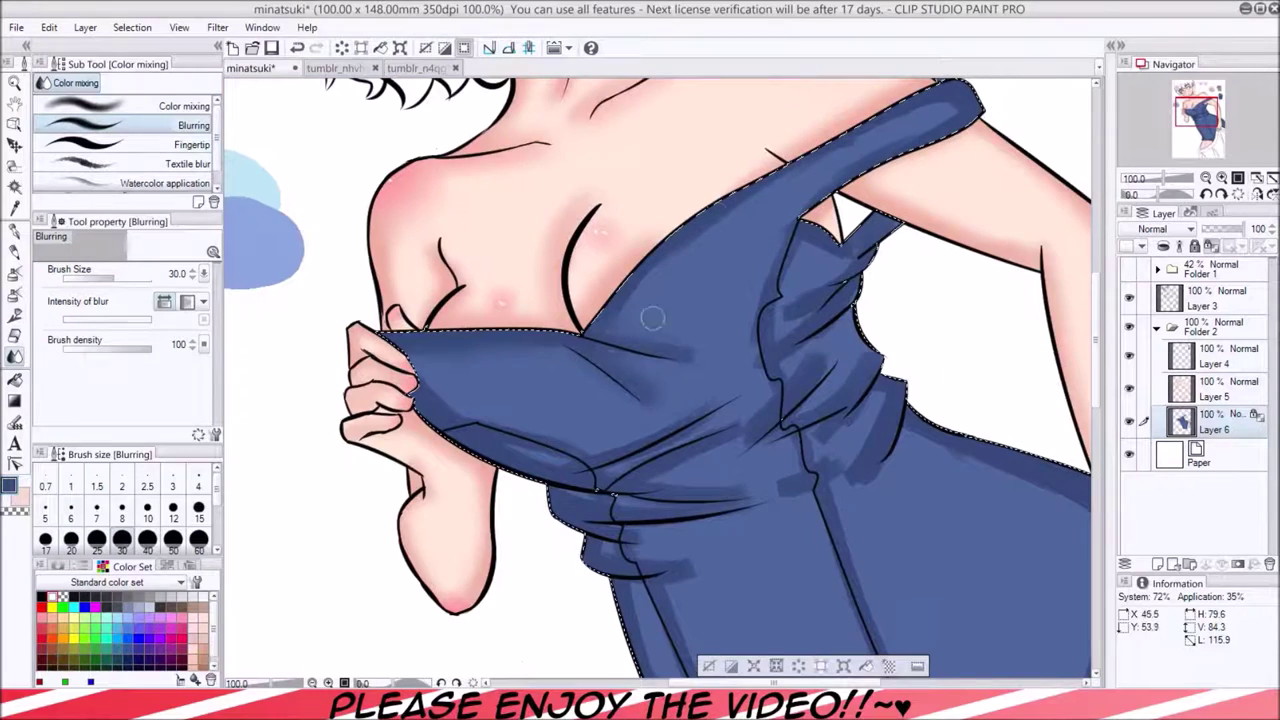
pyautogui.moveTo(866, 249); pyautogui.dragTo(600, 320)
pyautogui.press('[')
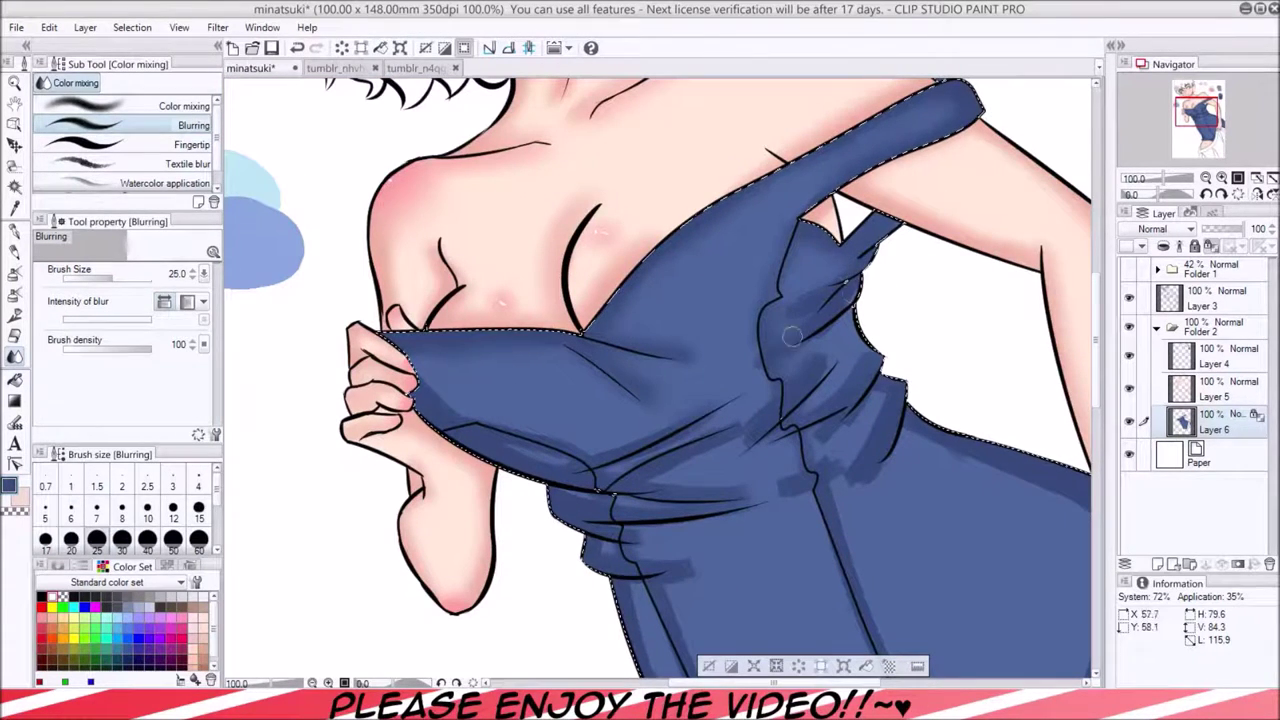
pyautogui.press(']')
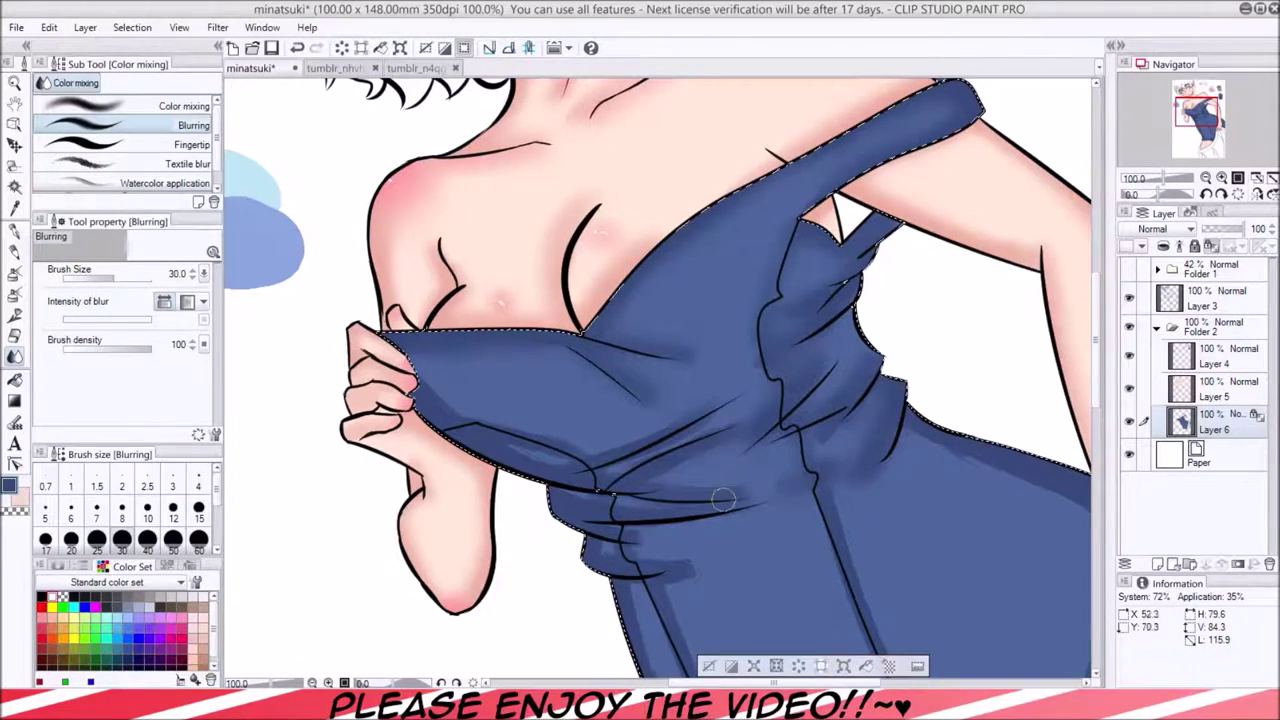
# Blend the shading on the lower dress, hem and piece behind the arm with the Blurring tool at size 30, and clear the selection.
pyautogui.scroll(-5, 762, 452)
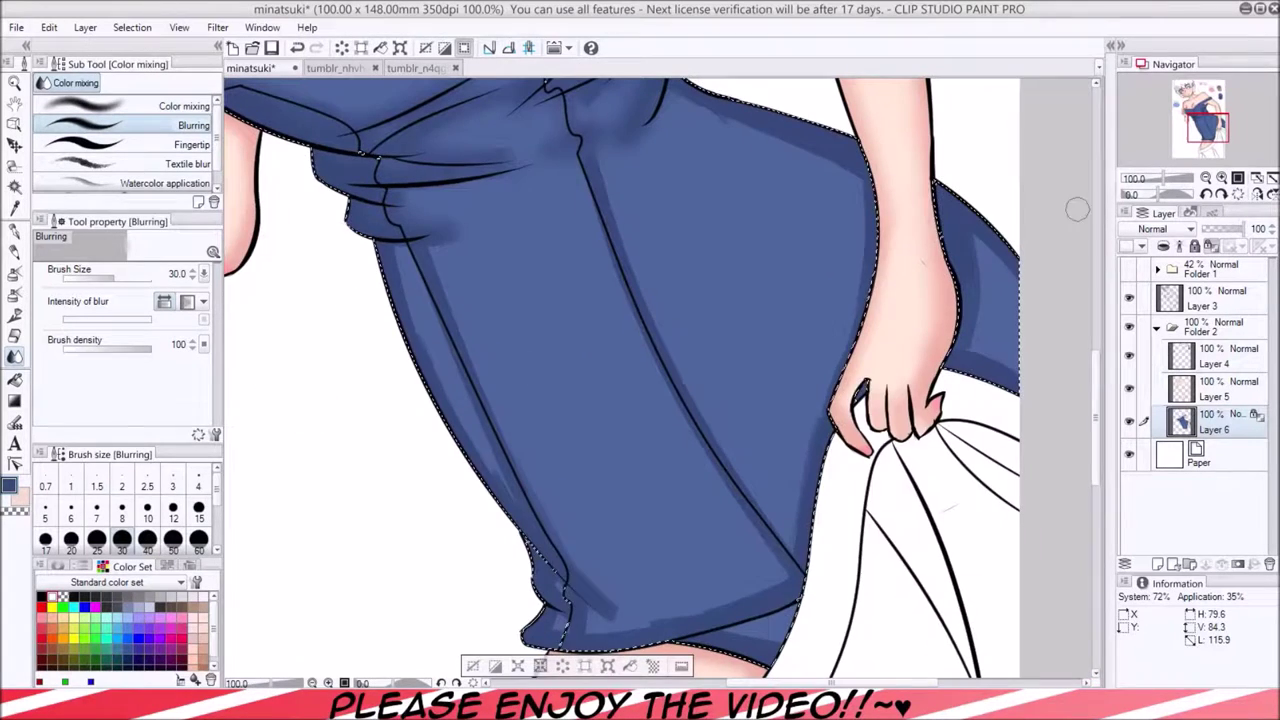
pyautogui.moveTo(622, 632)
pyautogui.mouseDown()
pyautogui.moveTo(770, 596)
pyautogui.moveTo(799, 573)
pyautogui.moveTo(793, 458)
pyautogui.mouseUp()
pyautogui.moveTo(703, 112); pyautogui.dragTo(967, 247)
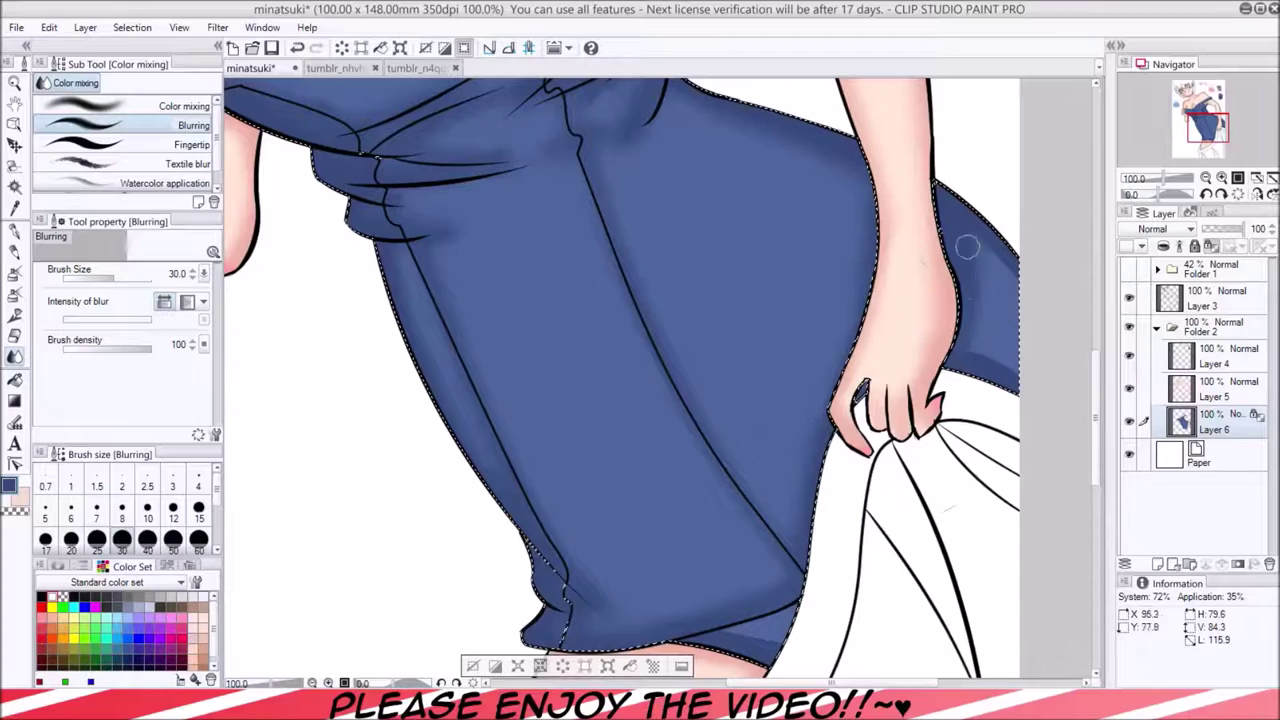
pyautogui.scroll(-3, 663, 380)
pyautogui.scroll(8, 663, 380)
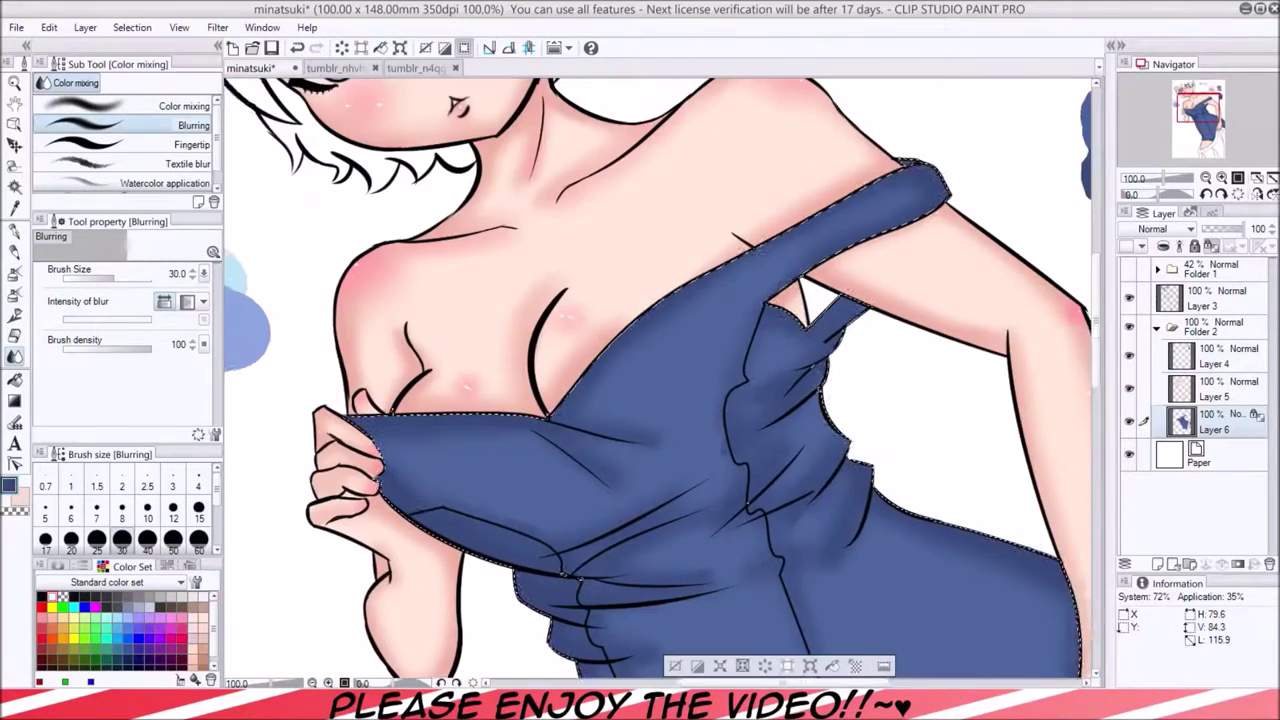
pyautogui.press('h')
pyautogui.press('h')
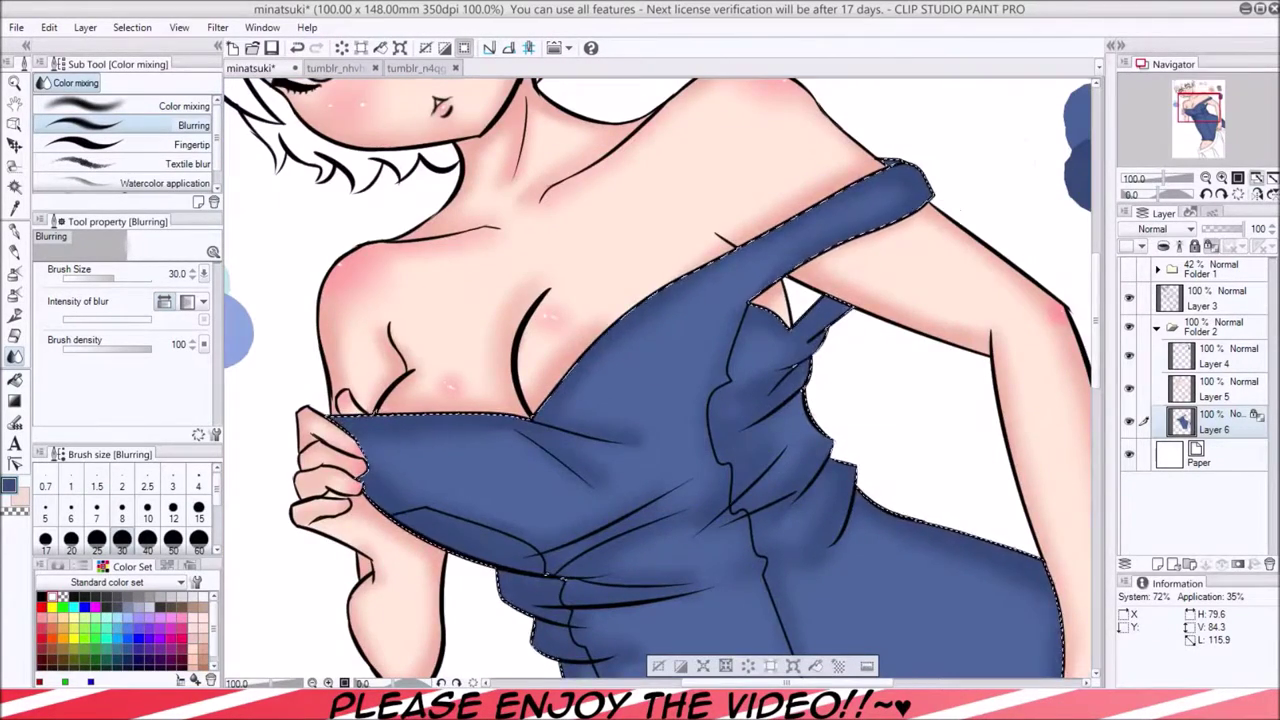
pyautogui.scroll(-5, 739, 453)
pyautogui.hotkey('ctrl', 'd')
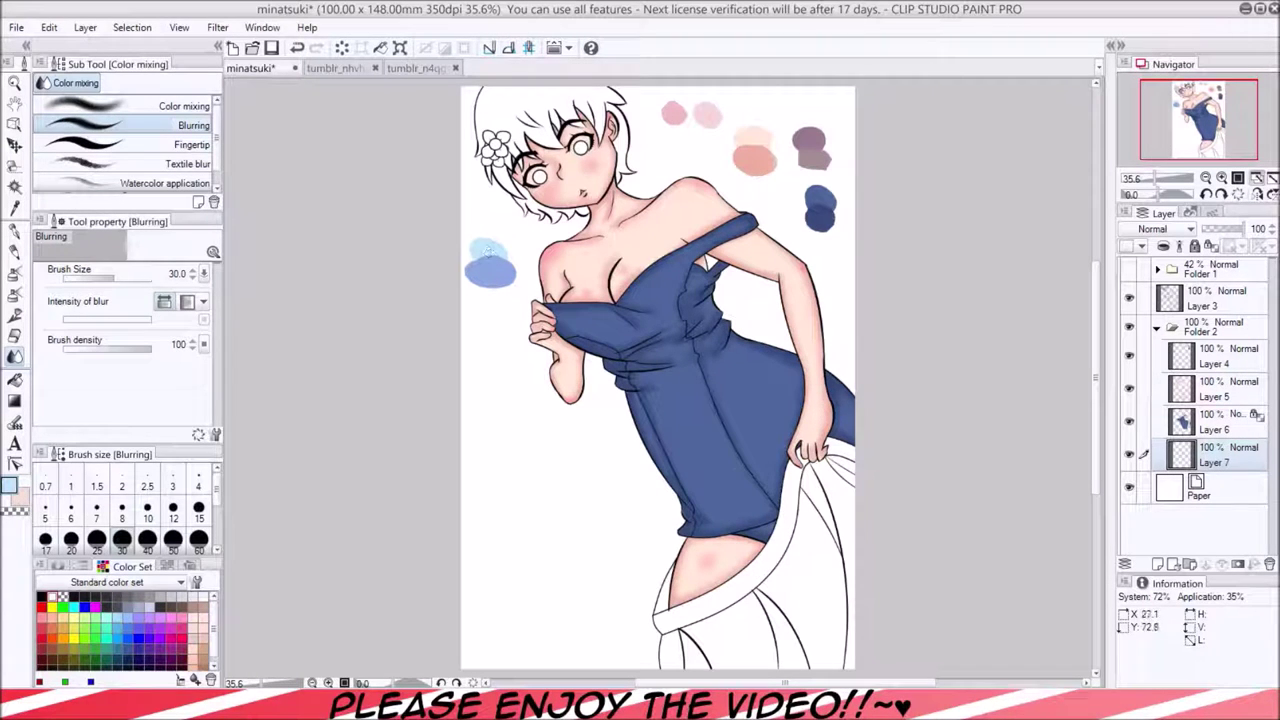
# Select the draped cloth below the dress with Auto select and fill it with light blue on Layer 7.
pyautogui.press('w')
pyautogui.click(790, 560)
pyautogui.scroll(-2, 660, 380)
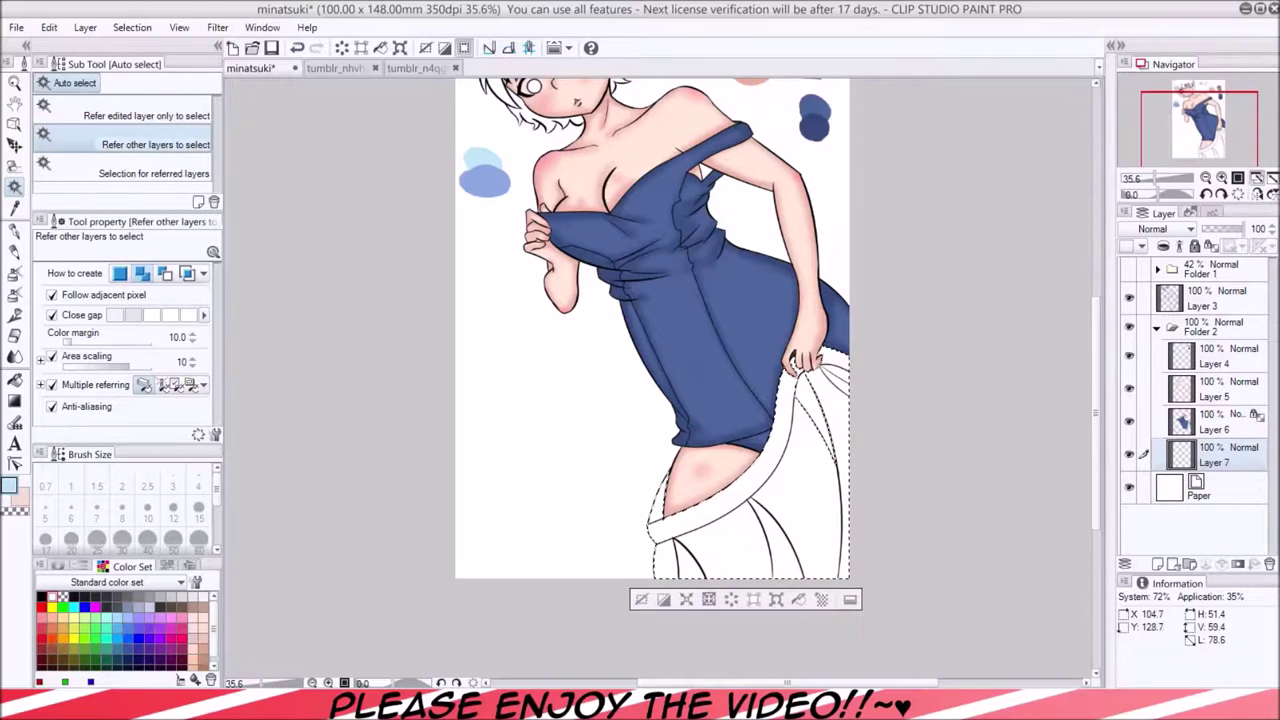
pyautogui.hotkey('alt', 'l')
pyautogui.press('Escape')
pyautogui.hotkey('alt', 'BackSpace')
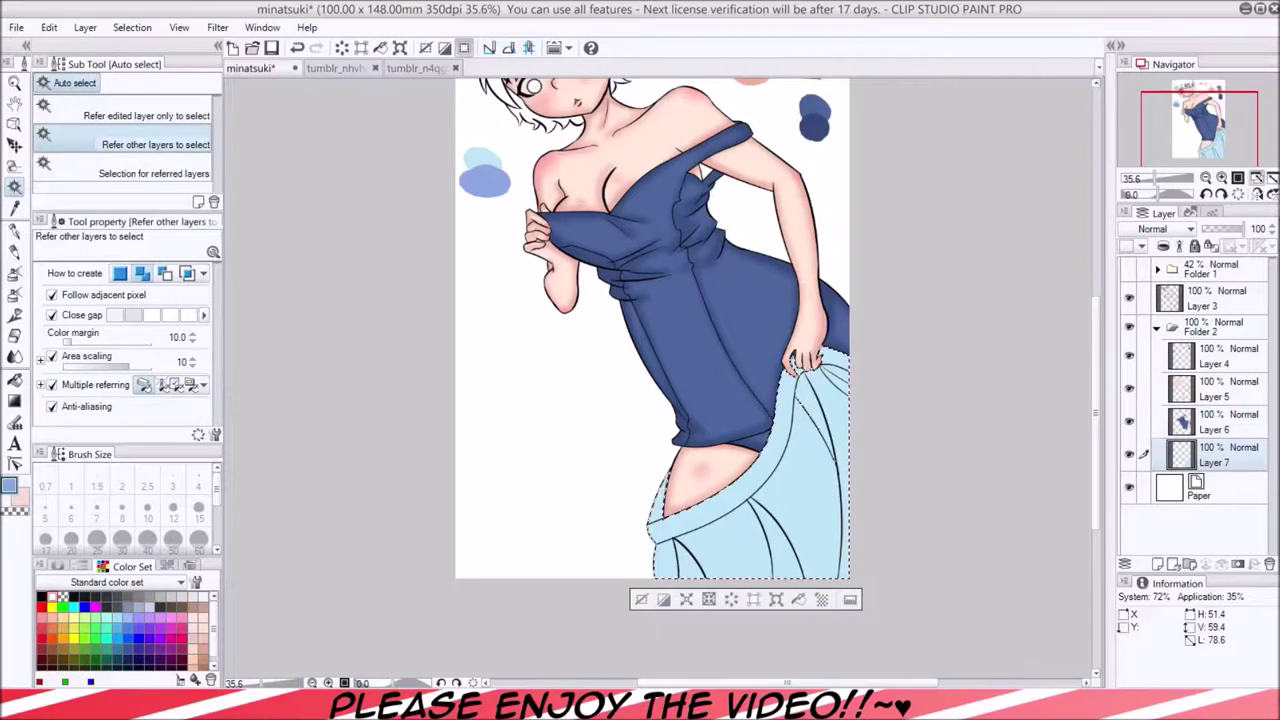
# Paint periwinkle shading along the cloth's upper edge and around the gripping hand with the Flat brush at size 20.
pyautogui.press('b')
pyautogui.hotkey('ctrl', '+')
pyautogui.hotkey('ctrl', '+')
pyautogui.moveTo(510, 265)
pyautogui.mouseDown()
pyautogui.moveTo(485, 400)
pyautogui.moveTo(454, 373)
pyautogui.moveTo(470, 450)
pyautogui.mouseUp()
pyautogui.moveTo(462, 395); pyautogui.dragTo(490, 465)
pyautogui.press('h')
pyautogui.moveTo(800, 385); pyautogui.dragTo(650, 305)
pyautogui.moveTo(750, 370); pyautogui.dragTo(560, 250)
pyautogui.moveTo(835, 300); pyautogui.dragTo(850, 440)
pyautogui.moveTo(560, 240); pyautogui.dragTo(500, 100)
pyautogui.moveTo(600, 300); pyautogui.dragTo(660, 605)
pyautogui.moveTo(520, 265); pyautogui.dragTo(550, 395)
pyautogui.moveTo(420, 215); pyautogui.dragTo(342, 235)
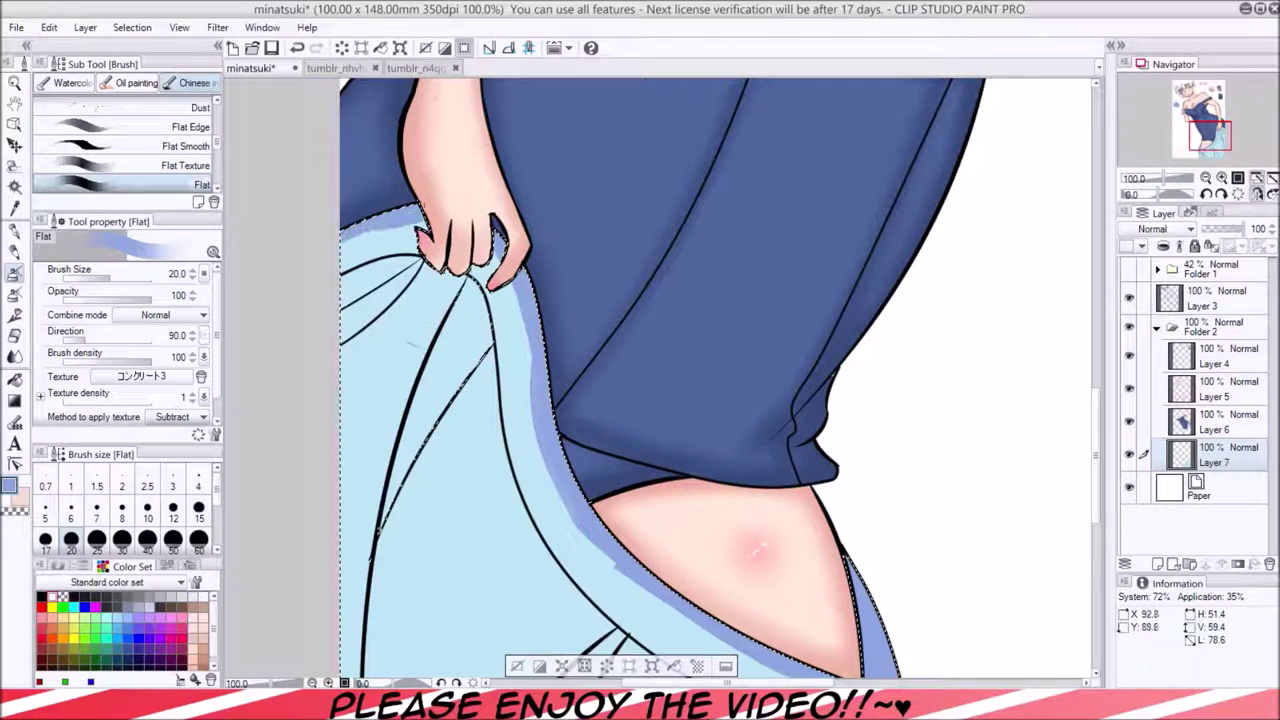
pyautogui.moveTo(560, 430); pyautogui.dragTo(635, 560)
pyautogui.moveTo(670, 590); pyautogui.dragTo(830, 675)
# Shade the insides of the cloth's lower folds, the narrow fold under the hand and the long outer fold line in periwinkle.
pyautogui.press('h')
pyautogui.hotkey('ctrl', '-')
pyautogui.hotkey('ctrl', '+')
pyautogui.moveTo(610, 265)
pyautogui.mouseDown()
pyautogui.moveTo(430, 365)
pyautogui.moveTo(390, 535)
pyautogui.mouseUp()
pyautogui.moveTo(450, 425)
pyautogui.mouseDown()
pyautogui.moveTo(530, 535)
pyautogui.moveTo(505, 535)
pyautogui.mouseUp()
pyautogui.moveTo(660, 315)
pyautogui.mouseDown()
pyautogui.moveTo(780, 535)
pyautogui.moveTo(500, 535)
pyautogui.mouseUp()
pyautogui.press('h')
pyautogui.moveTo(600, 370); pyautogui.dragTo(525, 535)
pyautogui.scroll(3, 735, 305)
pyautogui.hotkey('ctrl', '-')
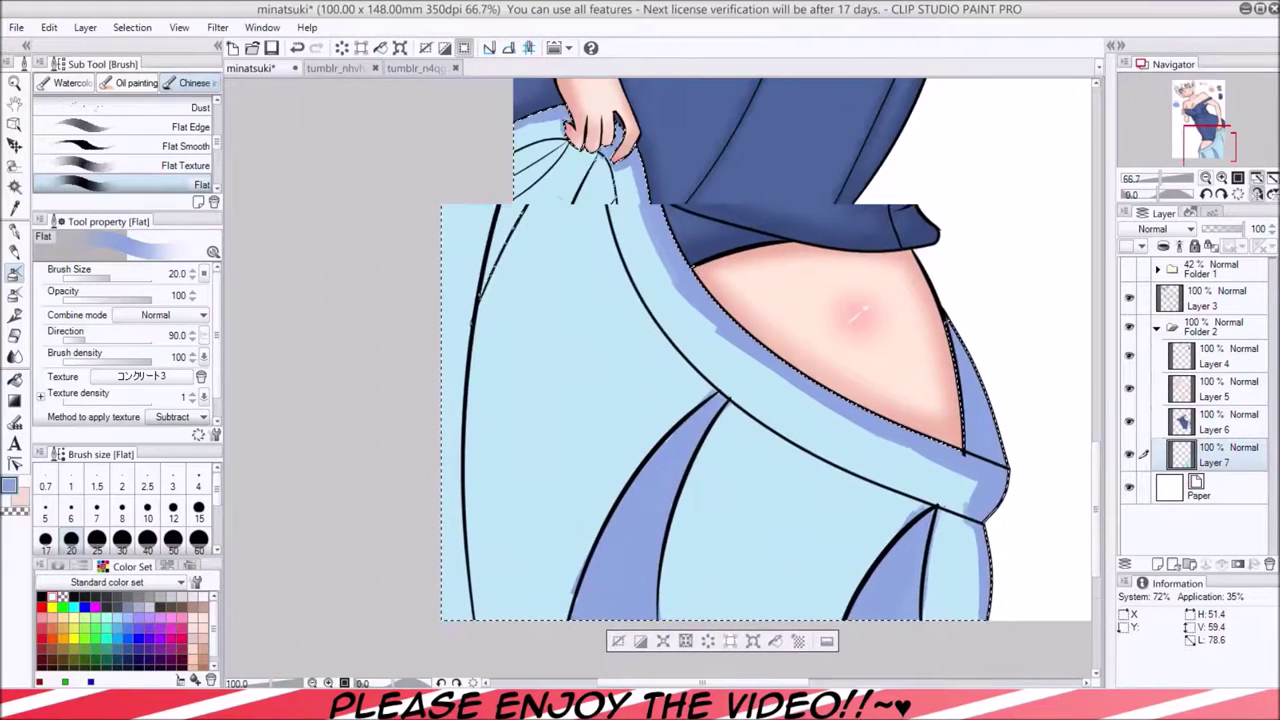
pyautogui.moveTo(615, 180); pyautogui.dragTo(545, 305)
pyautogui.moveTo(600, 150)
pyautogui.mouseDown()
pyautogui.moveTo(535, 315)
pyautogui.moveTo(530, 540)
pyautogui.mouseUp()
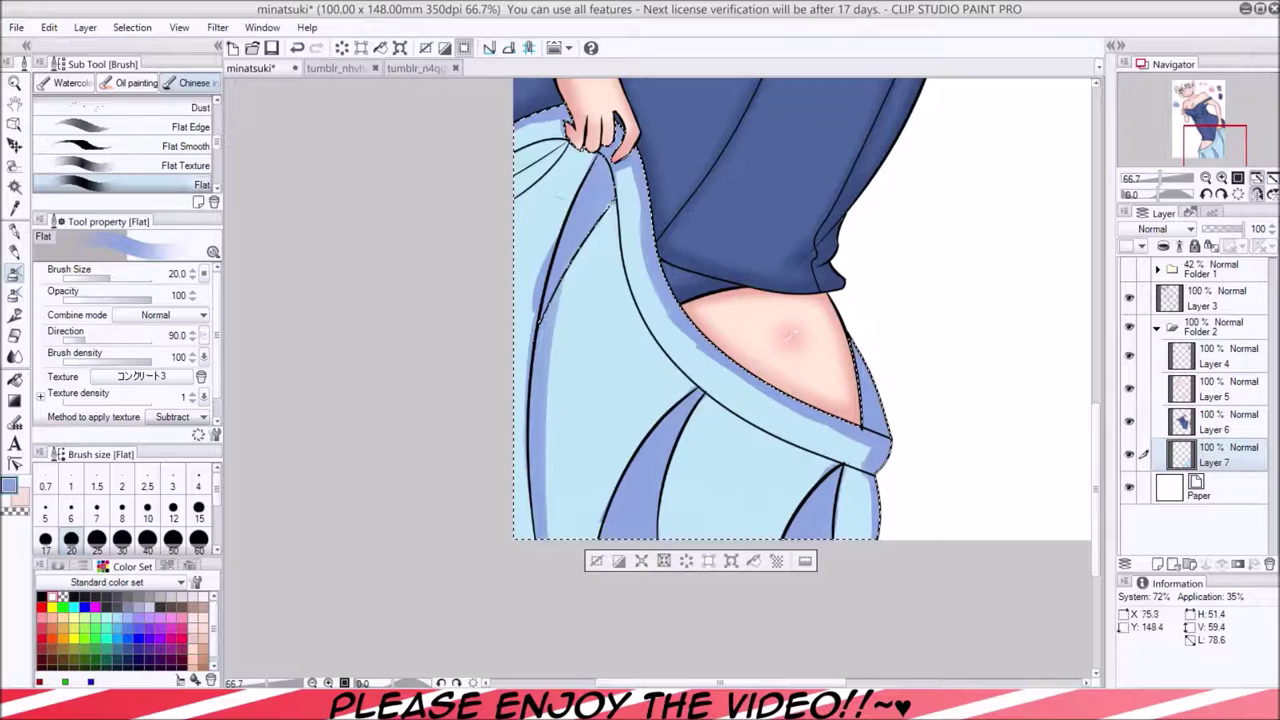
# Add periwinkle crease streaks between the folds and beneath the cloth's waistband, and lock the layer's transparent pixels.
pyautogui.scroll(5, 660, 380)
pyautogui.press('h')
pyautogui.scroll(-5, 660, 380)
pyautogui.moveTo(750, 240); pyautogui.dragTo(800, 295)
pyautogui.moveTo(785, 215); pyautogui.dragTo(800, 280)
pyautogui.moveTo(710, 305); pyautogui.dragTo(640, 505)
pyautogui.moveTo(676, 428); pyautogui.dragTo(612, 516)
pyautogui.scroll(-3, 640, 400)
pyautogui.press('h')
pyautogui.moveTo(720, 188)
pyautogui.mouseDown()
pyautogui.moveTo(600, 304)
pyautogui.moveTo(805, 397)
pyautogui.mouseUp()
pyautogui.moveTo(700, 300)
pyautogui.mouseDown()
pyautogui.moveTo(588, 345)
pyautogui.moveTo(534, 417)
pyautogui.mouseUp()
pyautogui.press('h')
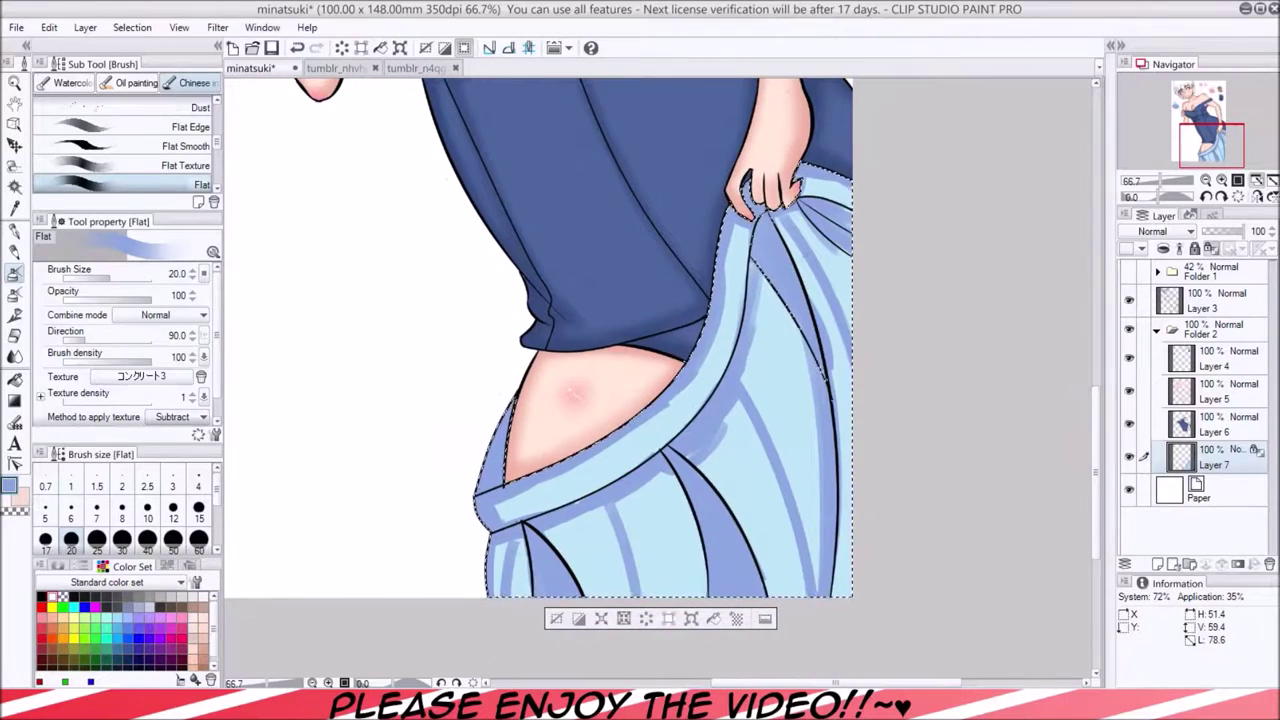
# Blend the periwinkle shading on the cloth's folds, creases and band with the Blurring tool, mainly at size 30.
pyautogui.press('j')
pyautogui.press(']')
pyautogui.press(']')
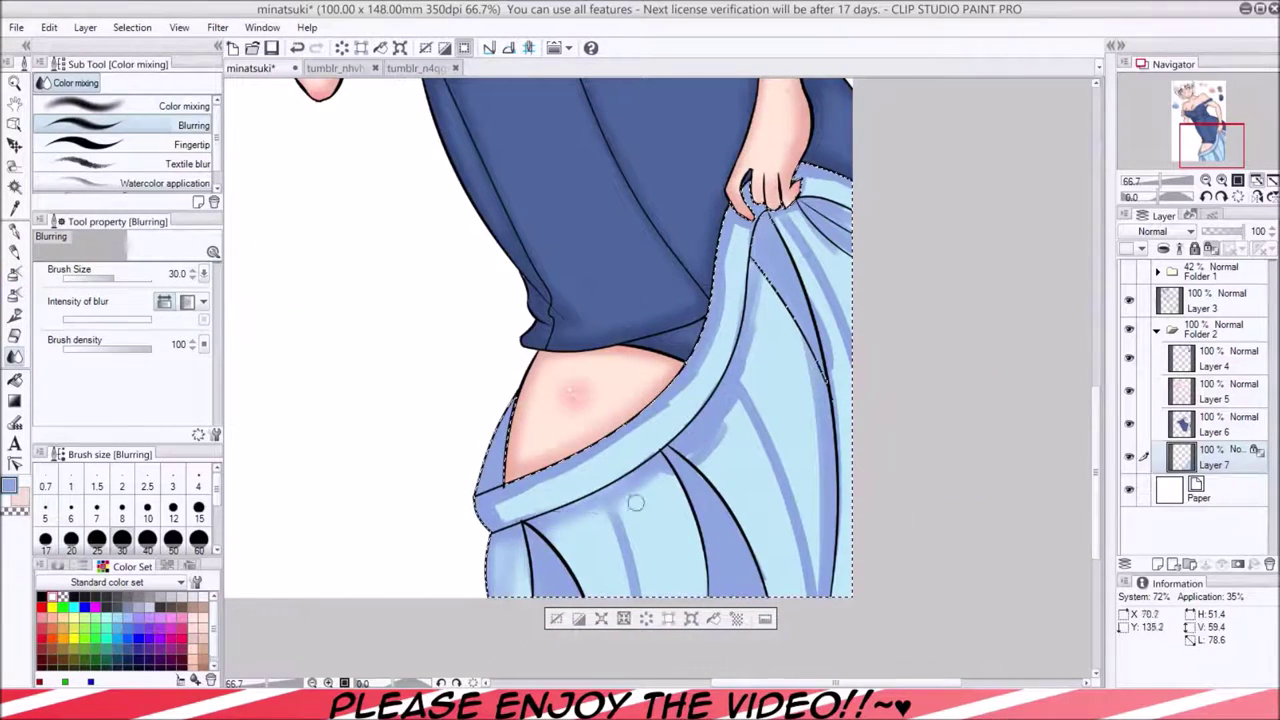
pyautogui.moveTo(736, 403)
pyautogui.mouseDown()
pyautogui.moveTo(745, 330)
pyautogui.moveTo(845, 365)
pyautogui.moveTo(878, 226)
pyautogui.moveTo(812, 384)
pyautogui.moveTo(815, 580)
pyautogui.mouseUp()
pyautogui.press(']')
pyautogui.moveTo(775, 420)
pyautogui.mouseDown()
pyautogui.moveTo(842, 572)
pyautogui.moveTo(612, 490)
pyautogui.moveTo(535, 595)
pyautogui.mouseUp()
pyautogui.moveTo(716, 551)
pyautogui.mouseDown()
pyautogui.moveTo(761, 324)
pyautogui.moveTo(805, 207)
pyautogui.mouseUp()
pyautogui.press('[')
pyautogui.moveTo(511, 524); pyautogui.dragTo(498, 497)
pyautogui.moveTo(712, 365); pyautogui.dragTo(745, 228)
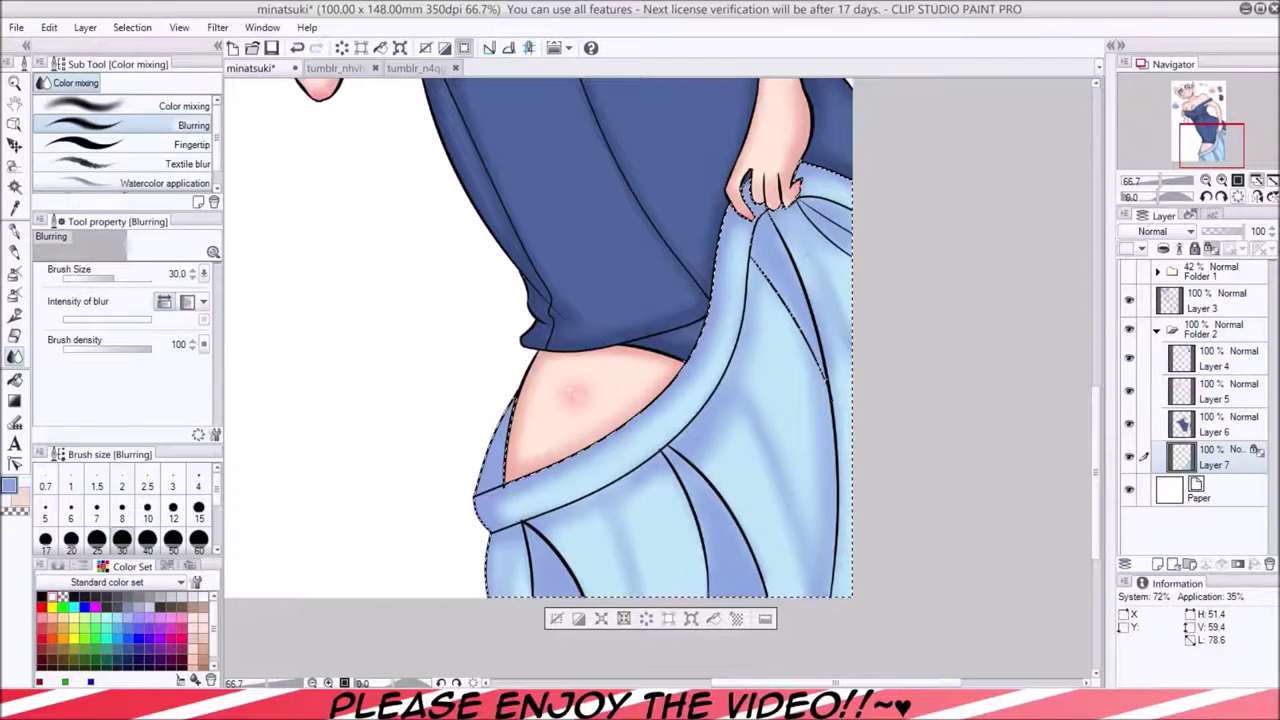
# Add a new layer below Layer 7, and clean the skin colour out of the eyes on Layer 5 with the Hard eraser at size 10.
pyautogui.hotkey('ctrl', '0')
pyautogui.hotkey('ctrl', 'shift', 'n')
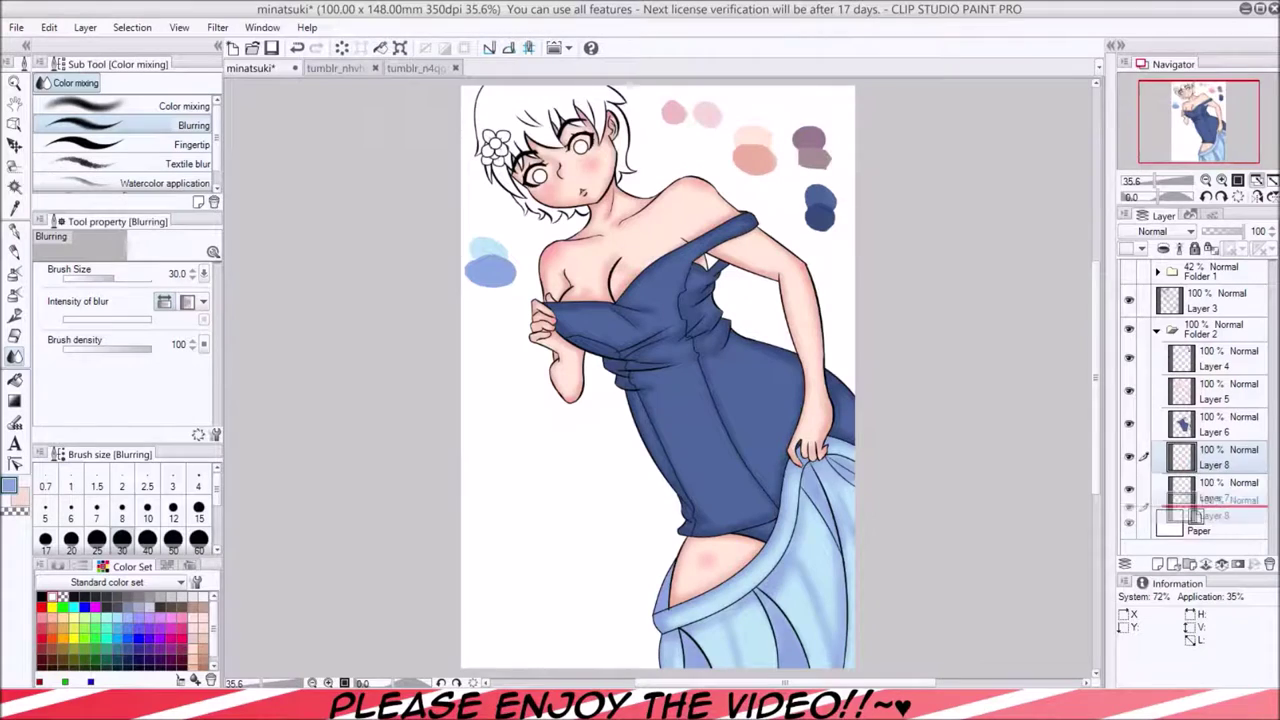
pyautogui.click(1215, 358)
pyautogui.scroll(5, 525, 110)
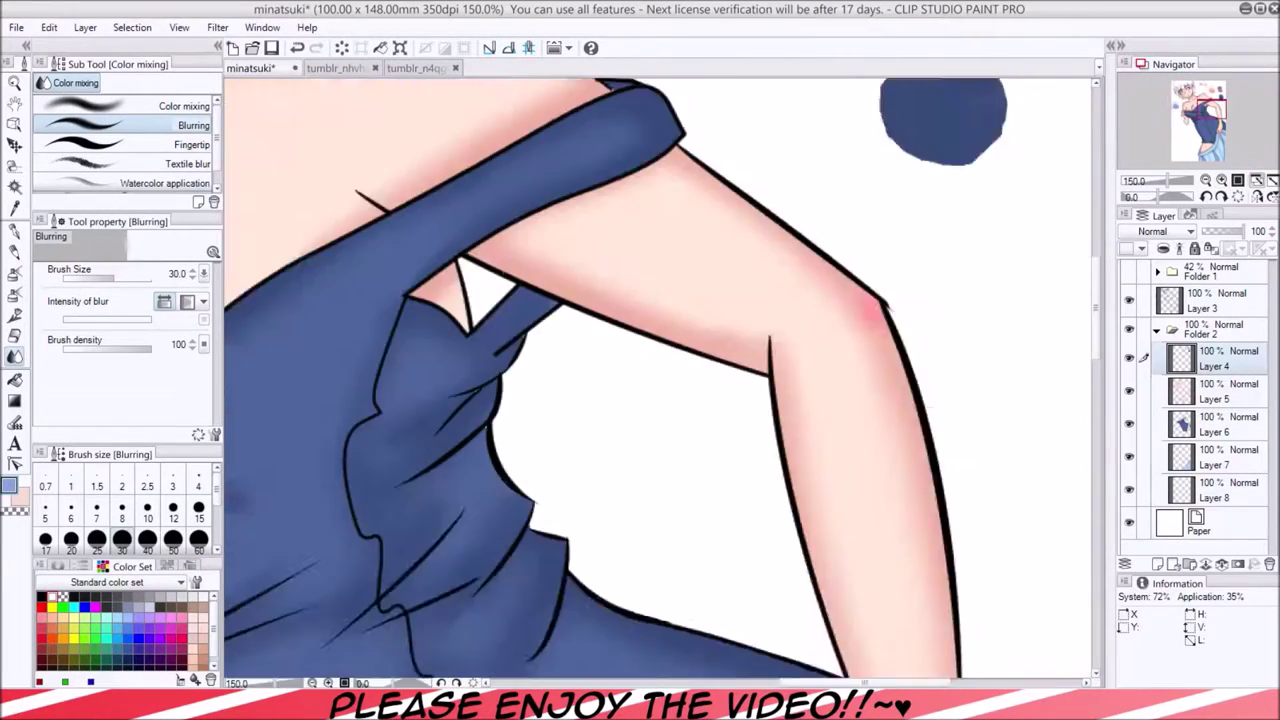
pyautogui.press('e')
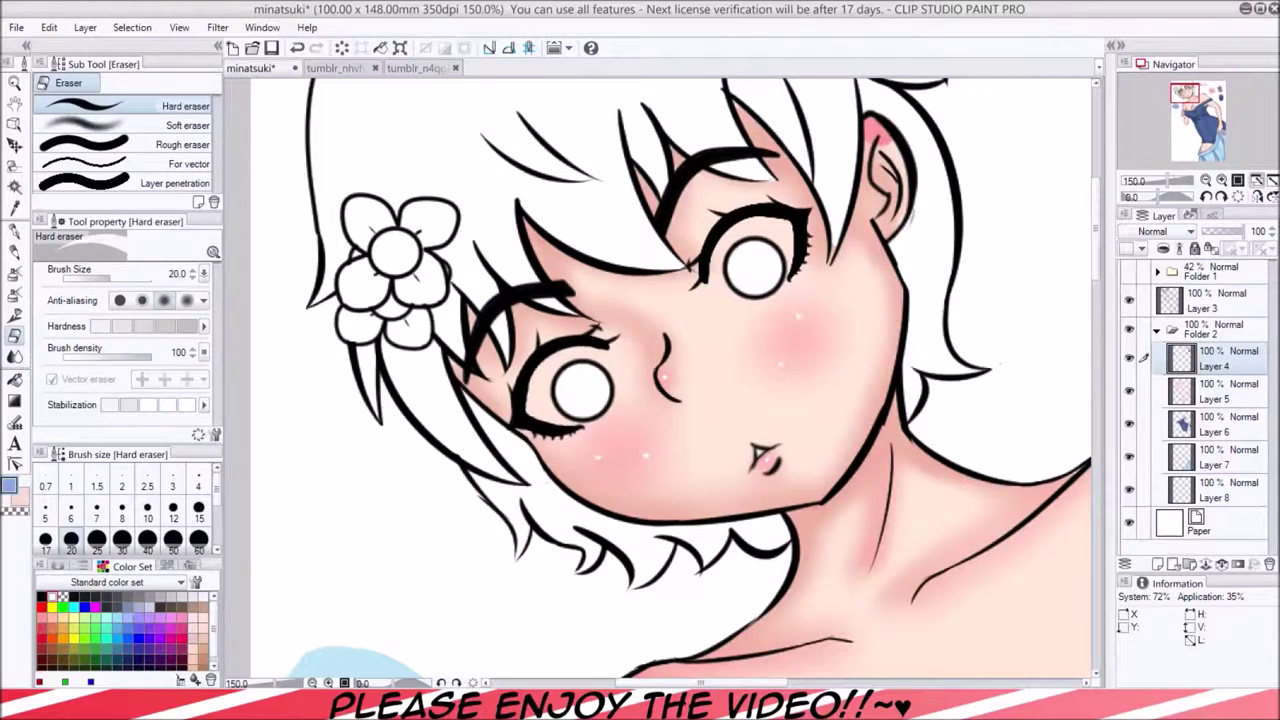
pyautogui.click(1215, 391)
pyautogui.press('[')
pyautogui.press('[')
pyautogui.press('[')
pyautogui.press('[')
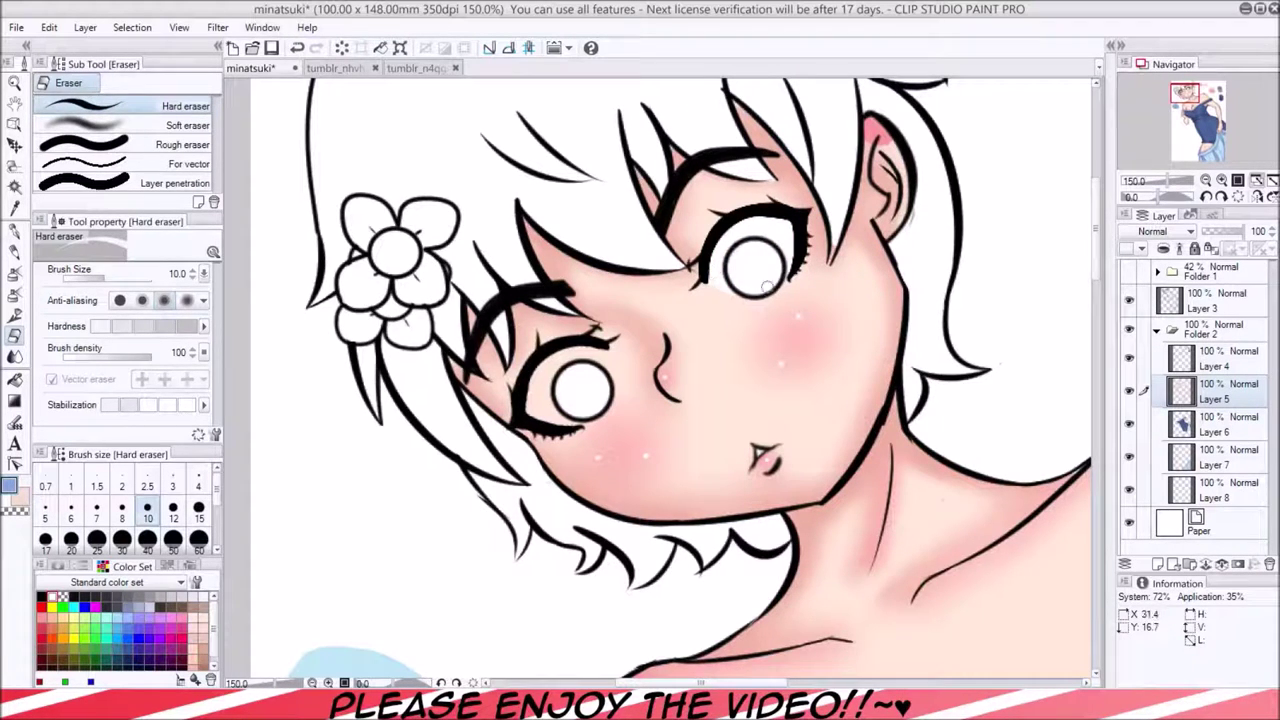
# Select both eye whites on Layer 8 and paint light grey shading under the upper lashes with the Flat brush at size 20.
pyautogui.hotkey('alt', '[')
pyautogui.hotkey('alt', '[')
pyautogui.hotkey('alt', '[')
pyautogui.press('w')
pyautogui.click(592, 380)
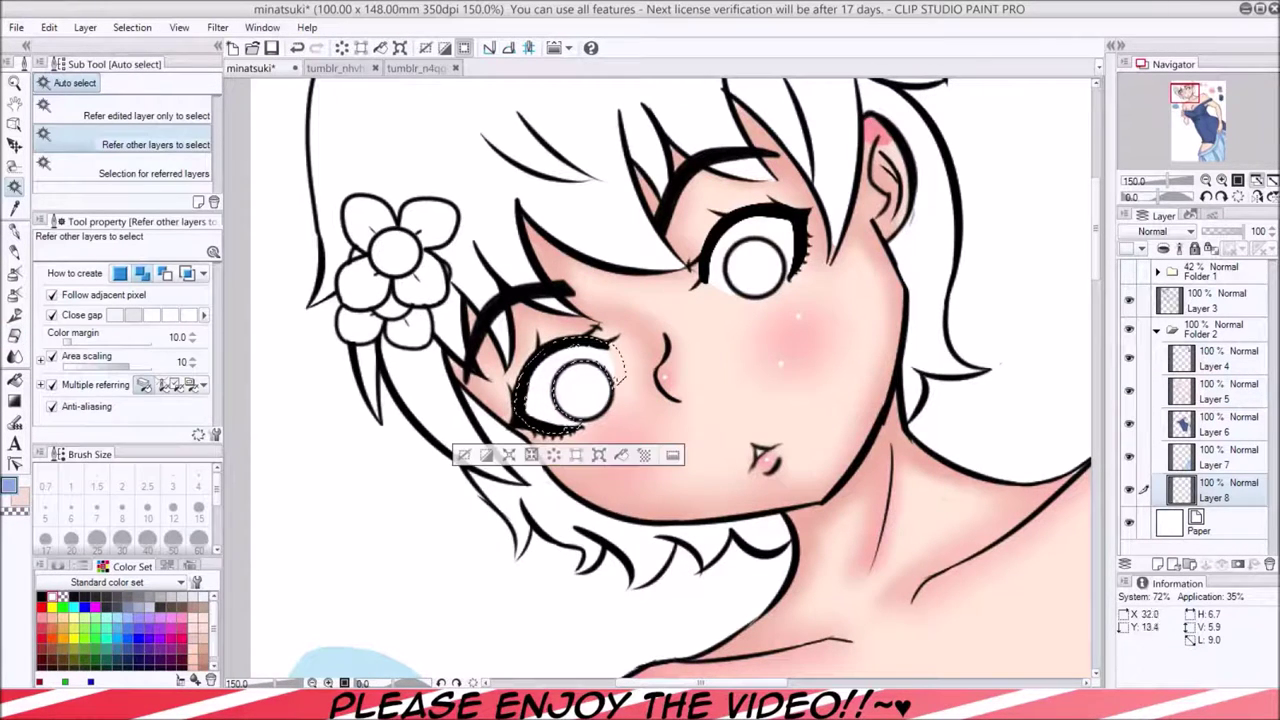
pyautogui.keyDown('shift'); pyautogui.click(733, 290); pyautogui.keyUp('shift')
pyautogui.hotkey('alt', 'l')
pyautogui.press('Escape')
pyautogui.click(203, 597)
pyautogui.press('b')
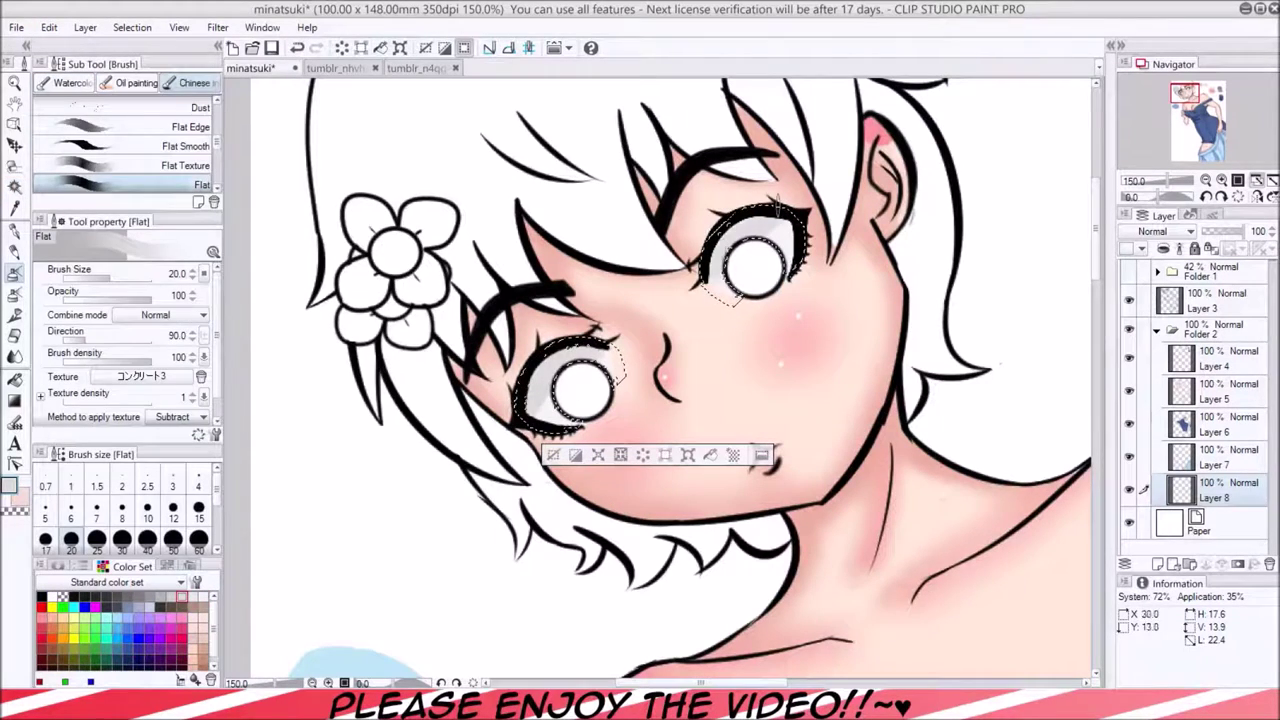
# Blend the grey shading in the eye whites with the Blurring tool at size 30 and clear the selection.
pyautogui.press('j')
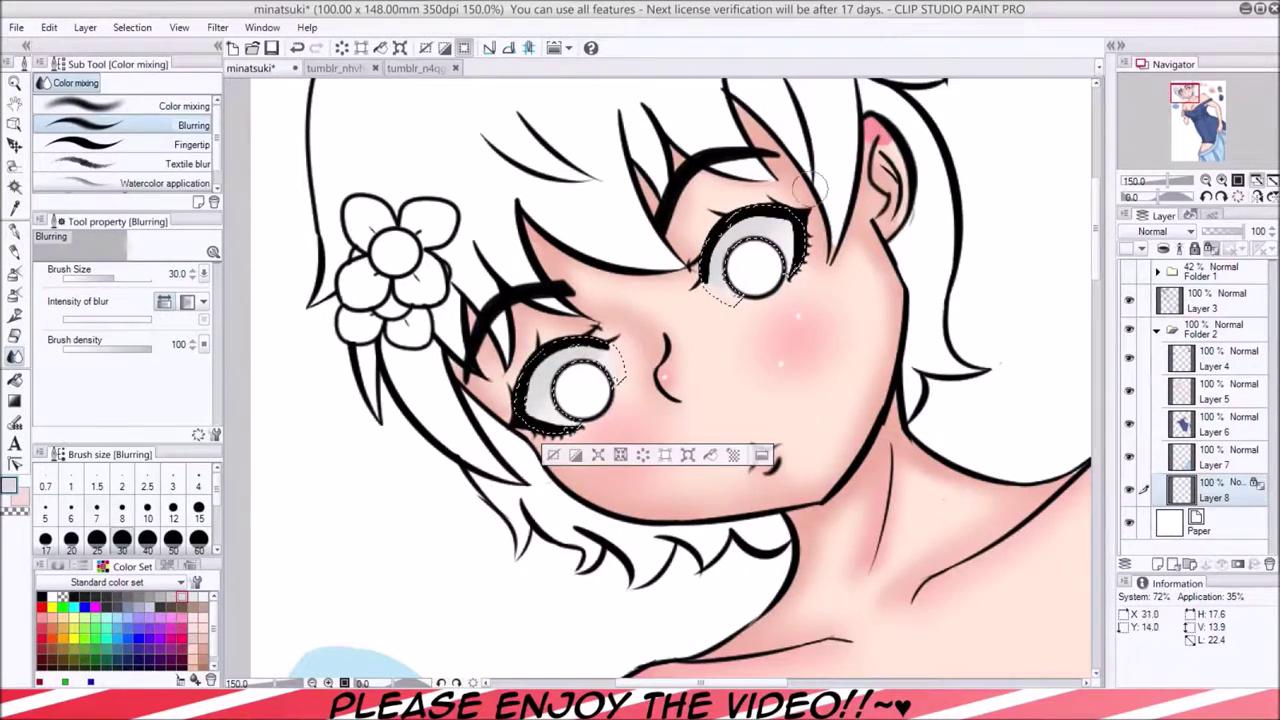
pyautogui.hotkey('ctrl', 'd')
pyautogui.keyDown('ctrl'); pyautogui.keyDown('shift'); pyautogui.click(594, 352); pyautogui.keyUp('shift'); pyautogui.keyUp('ctrl')
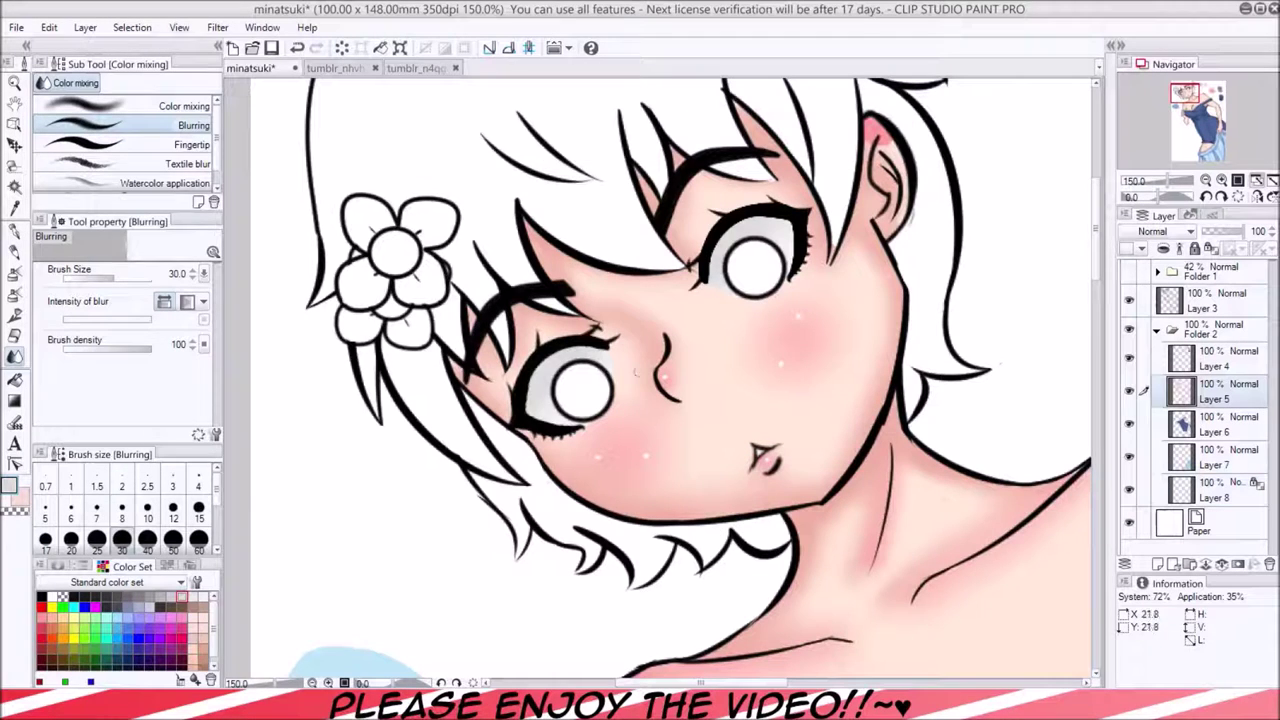
# Select both irises with Auto select and fill them on Layer 8 with muted mauve, hue 352, saturation 13, value 64.
pyautogui.click(1215, 490)
pyautogui.press('w')
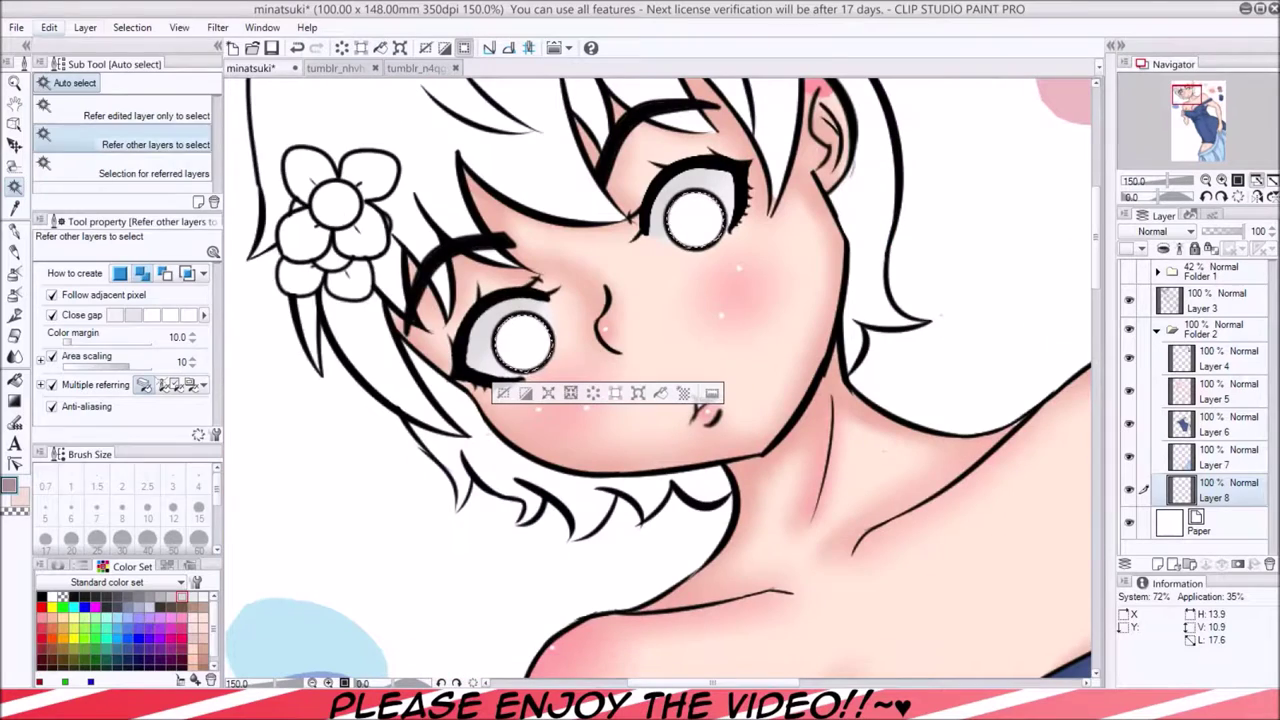
pyautogui.click(49, 27)
pyautogui.click(188, 340)
# Shade the irises with a darker mauve (352, 18, 39) using the Flat brush at size 10, and blend the strokes at blur size 10.
pyautogui.click(57, 566)
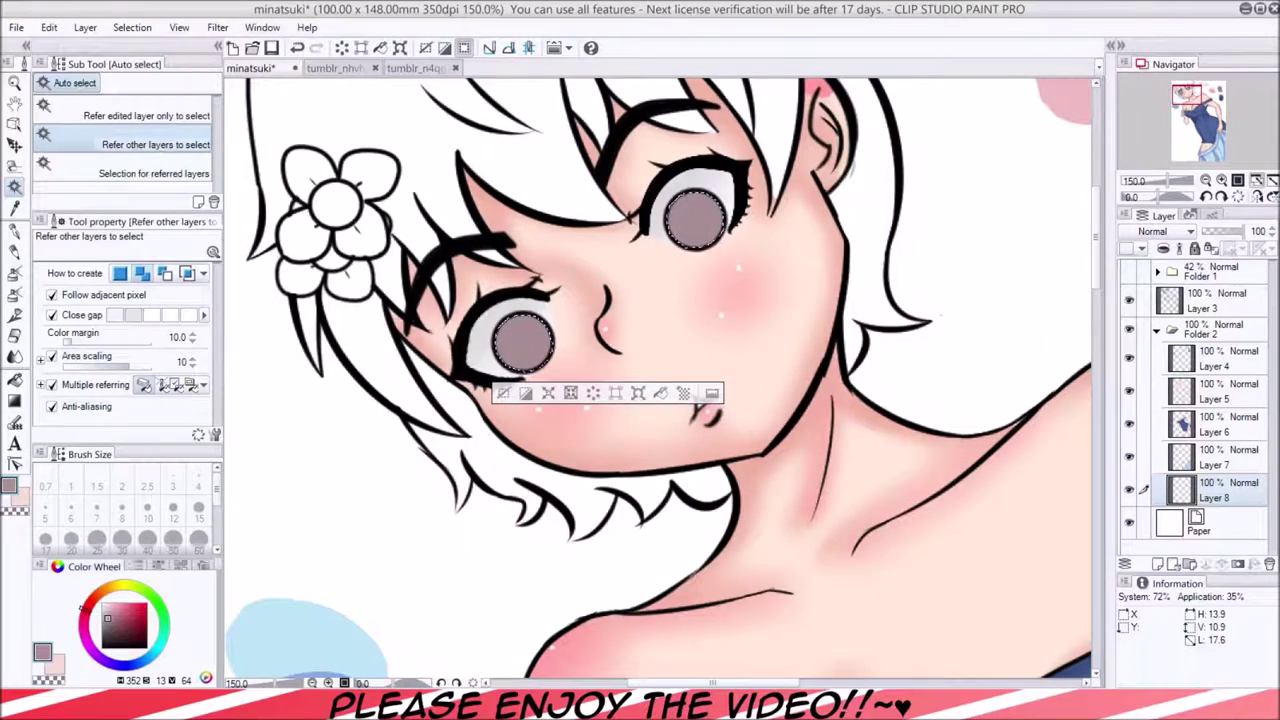
pyautogui.press('b')
pyautogui.moveTo(505, 325); pyautogui.dragTo(535, 330)
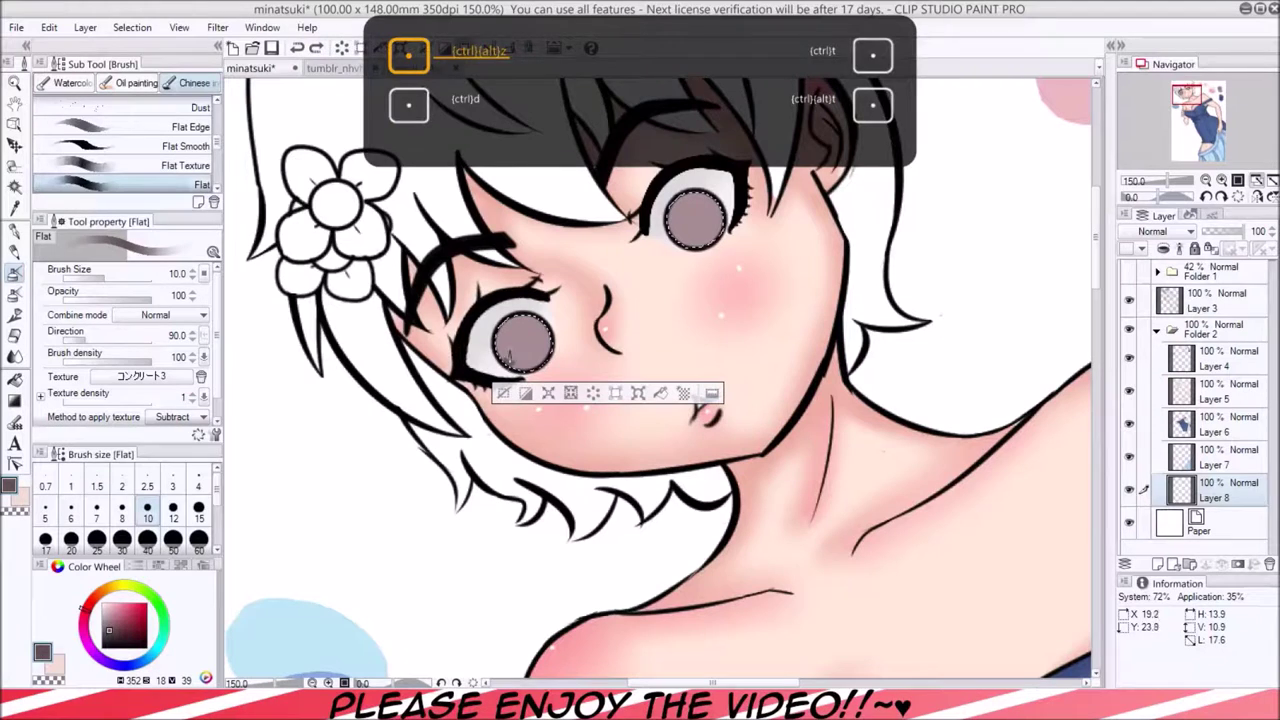
pyautogui.moveTo(532, 345); pyautogui.dragTo(546, 356)
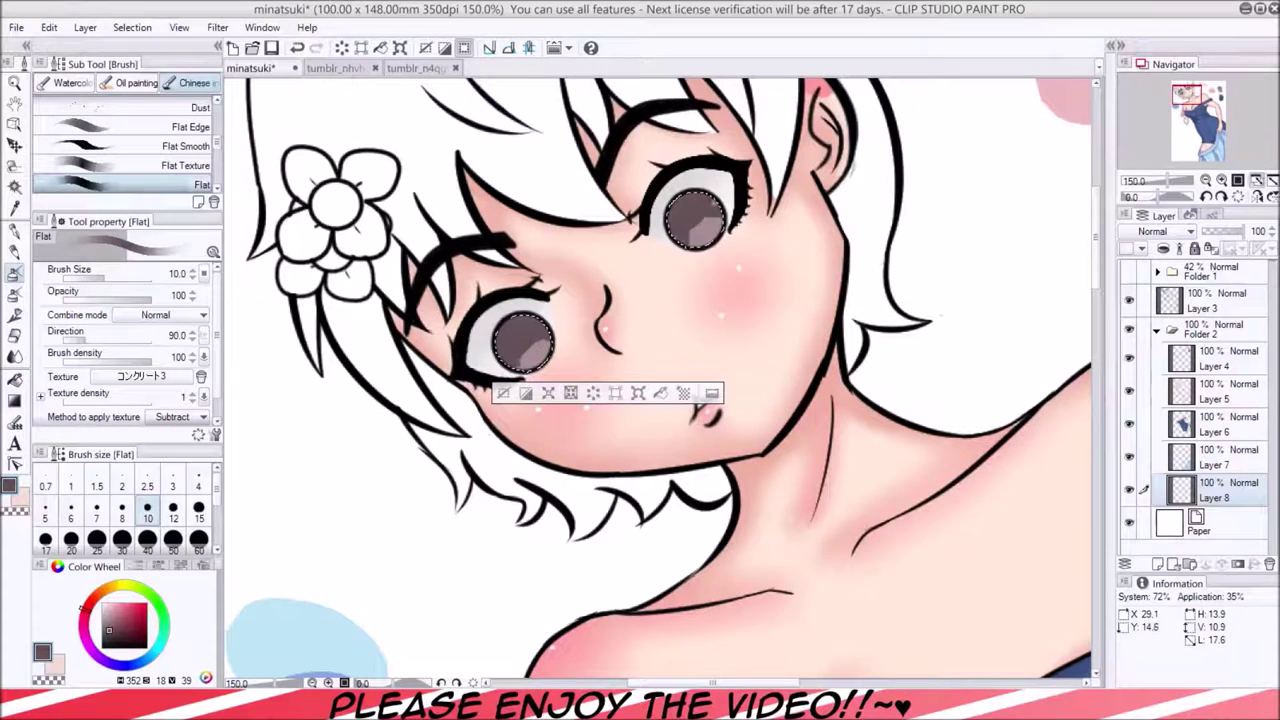
pyautogui.press('j')
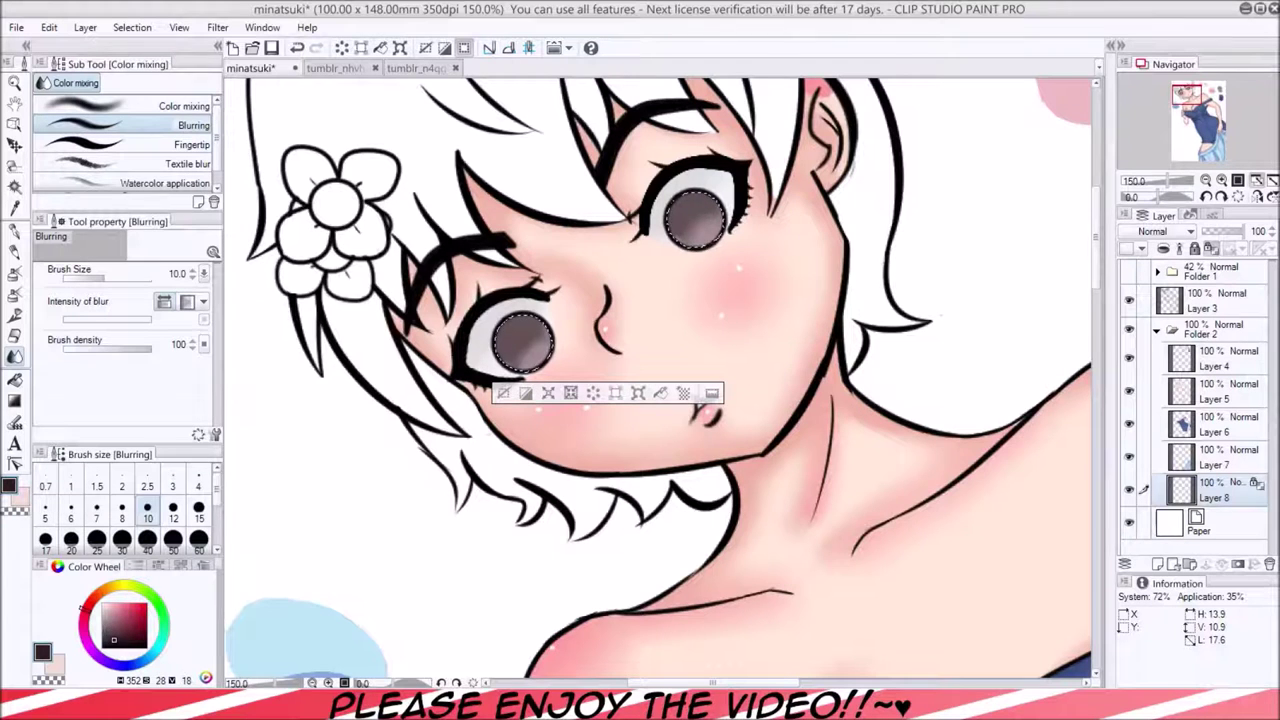
# Paint a near-black tone (352, 28, 18) around the iris edges and blend it with the Blurring tool at sizes 20 and 15.
pyautogui.press('b')
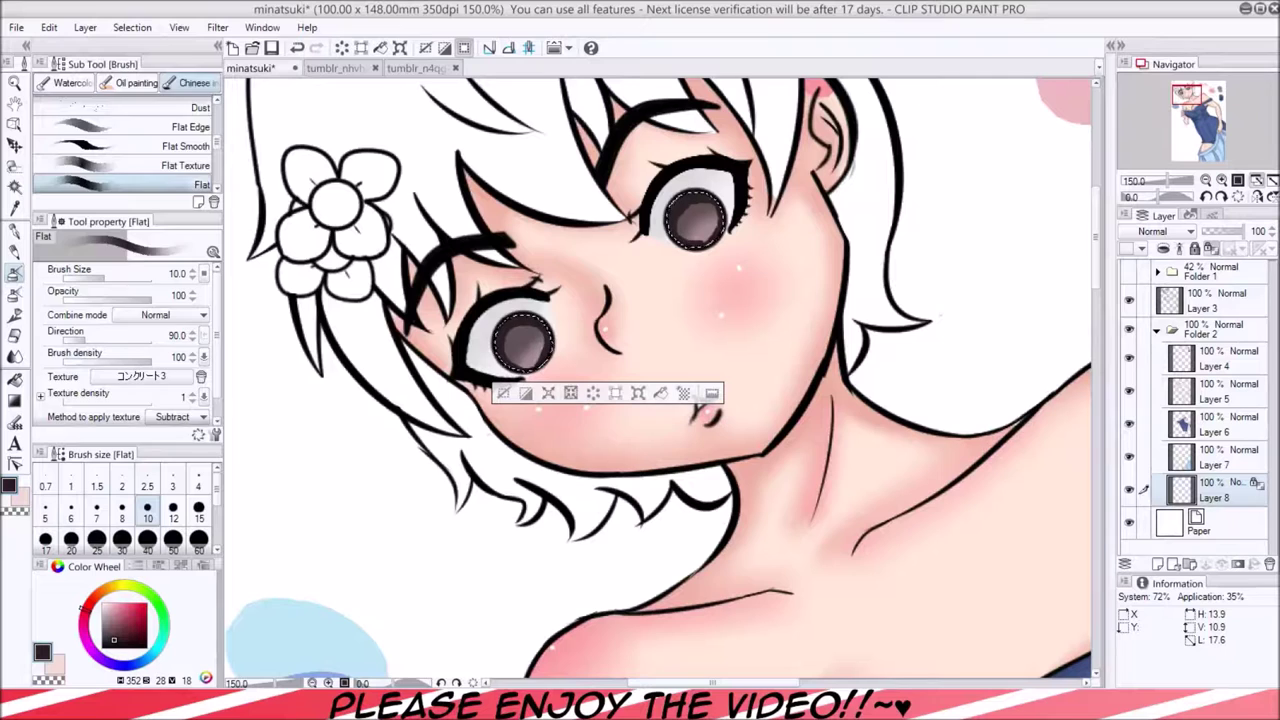
pyautogui.press('j')
pyautogui.press(']')
pyautogui.press(']')
pyautogui.press(']')
pyautogui.press(']')
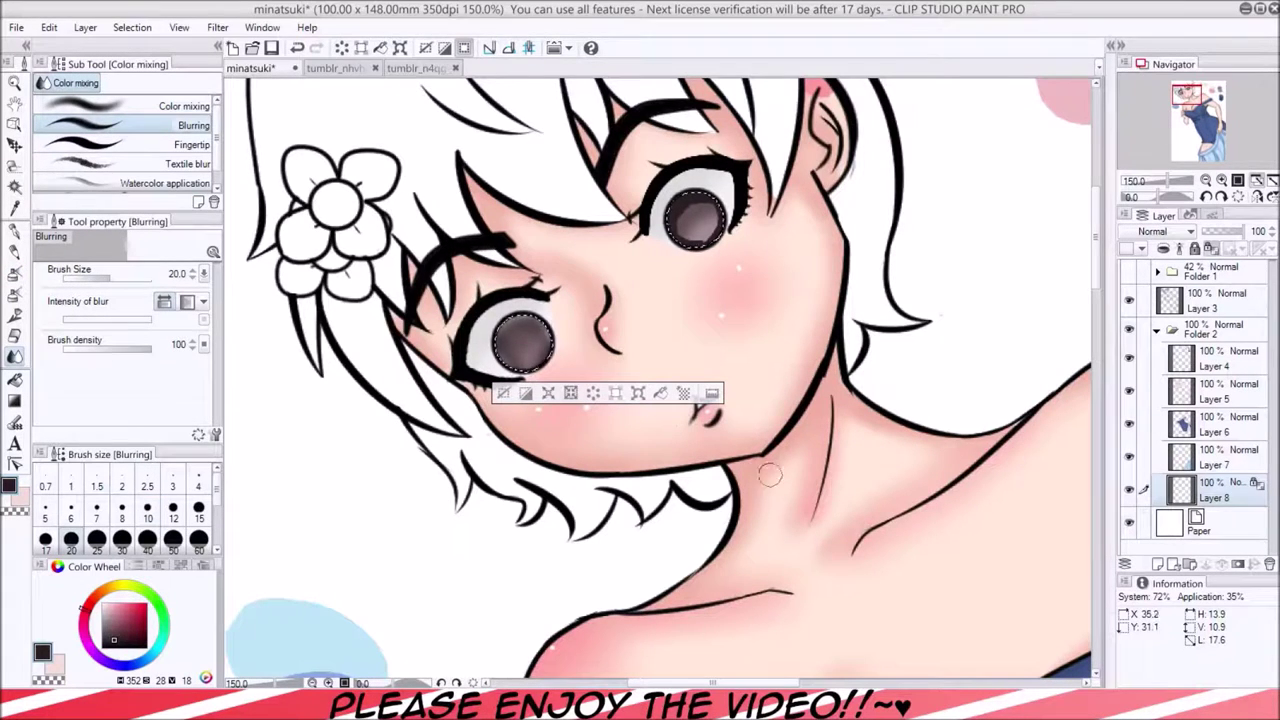
pyautogui.press('[')
pyautogui.press('[')
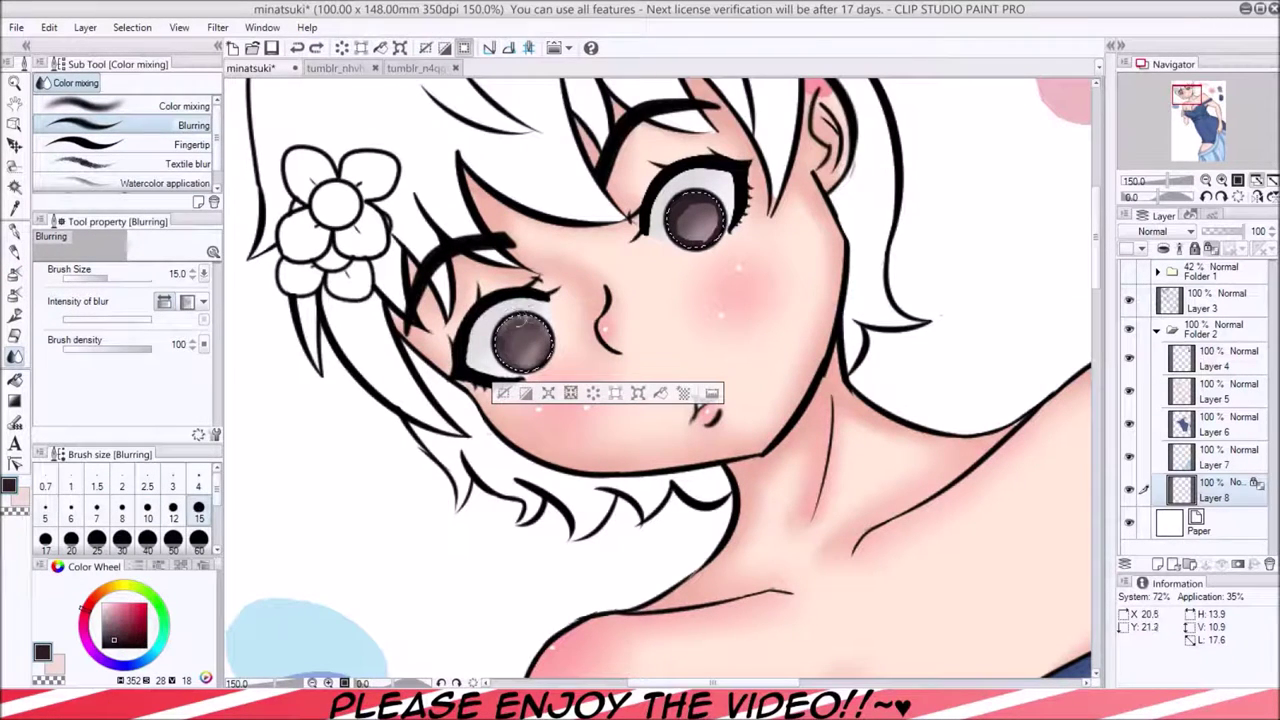
# Smooth the remaining hard shading edges inside both irises with the Blurring tool at size 10.
pyautogui.hotkey('ctrl', '+')
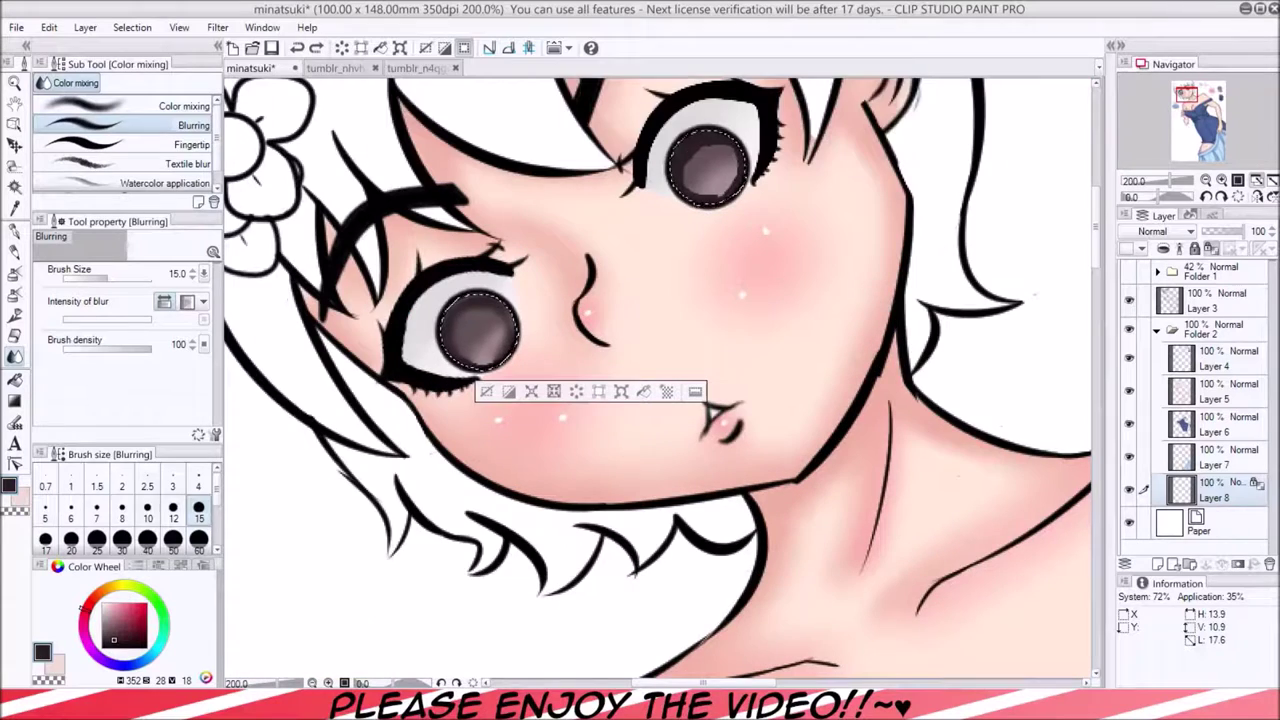
pyautogui.press('[')
pyautogui.press('[')
pyautogui.moveTo(712, 145); pyautogui.dragTo(738, 182)
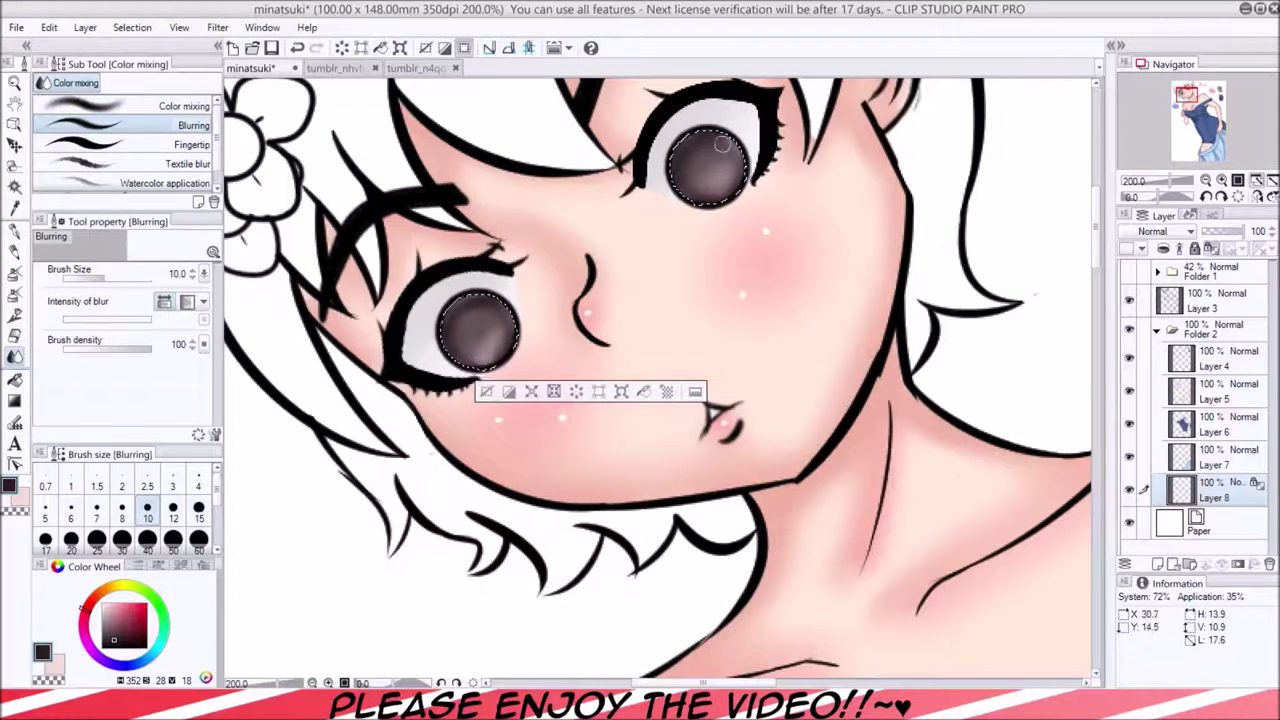
pyautogui.hotkey('ctrl', '-')
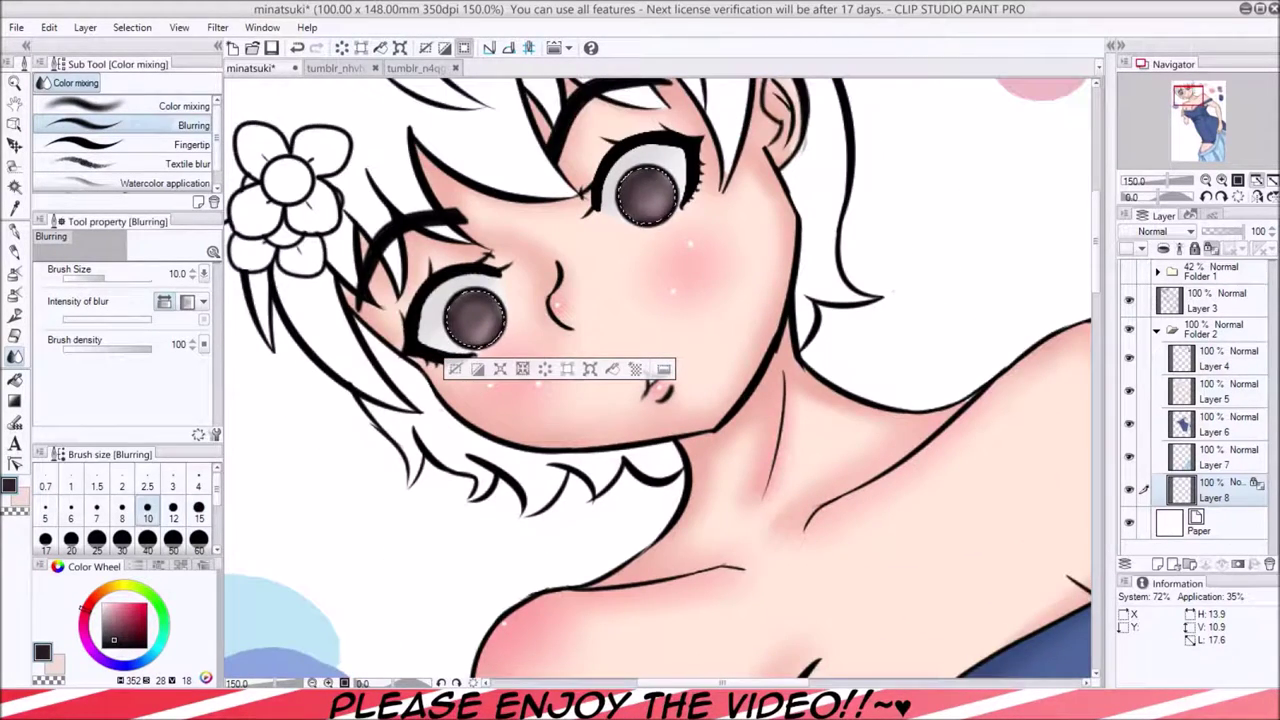
# Draw black pupils with the G pen at size 10, surround them with pale mauve rays (352, 12, 82), and clear the selection.
pyautogui.press('p')
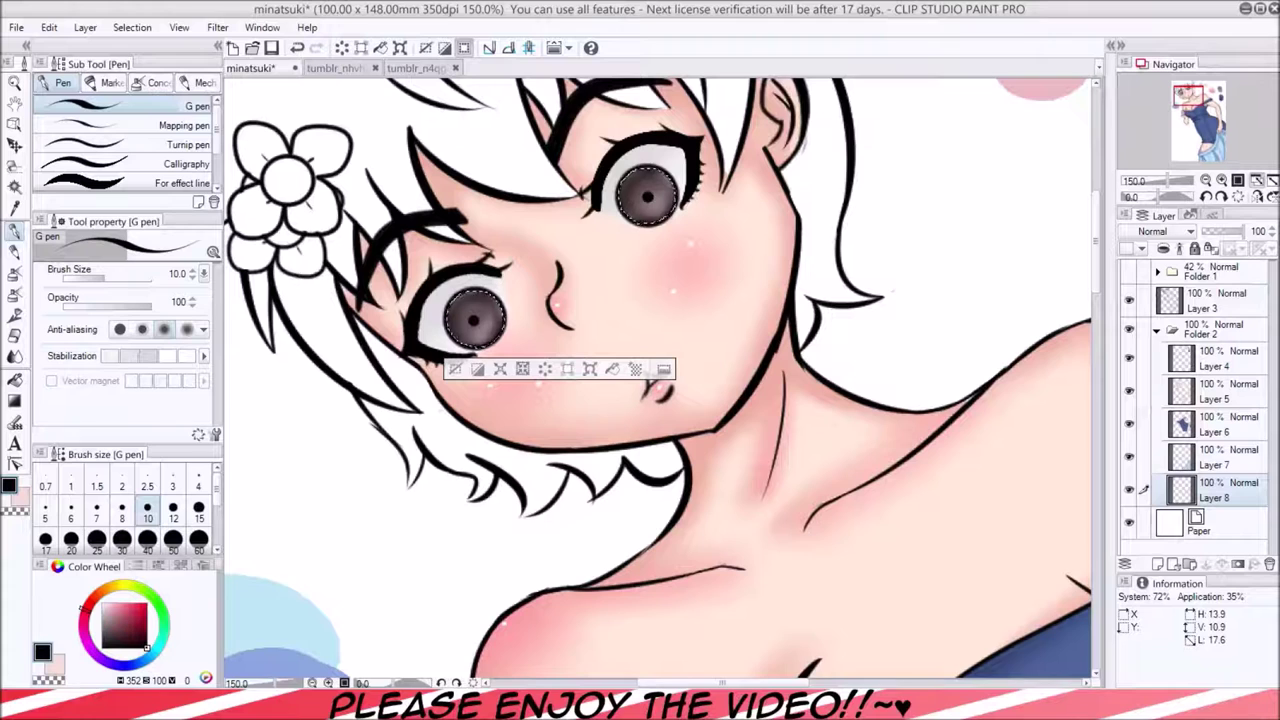
pyautogui.click(107, 610)
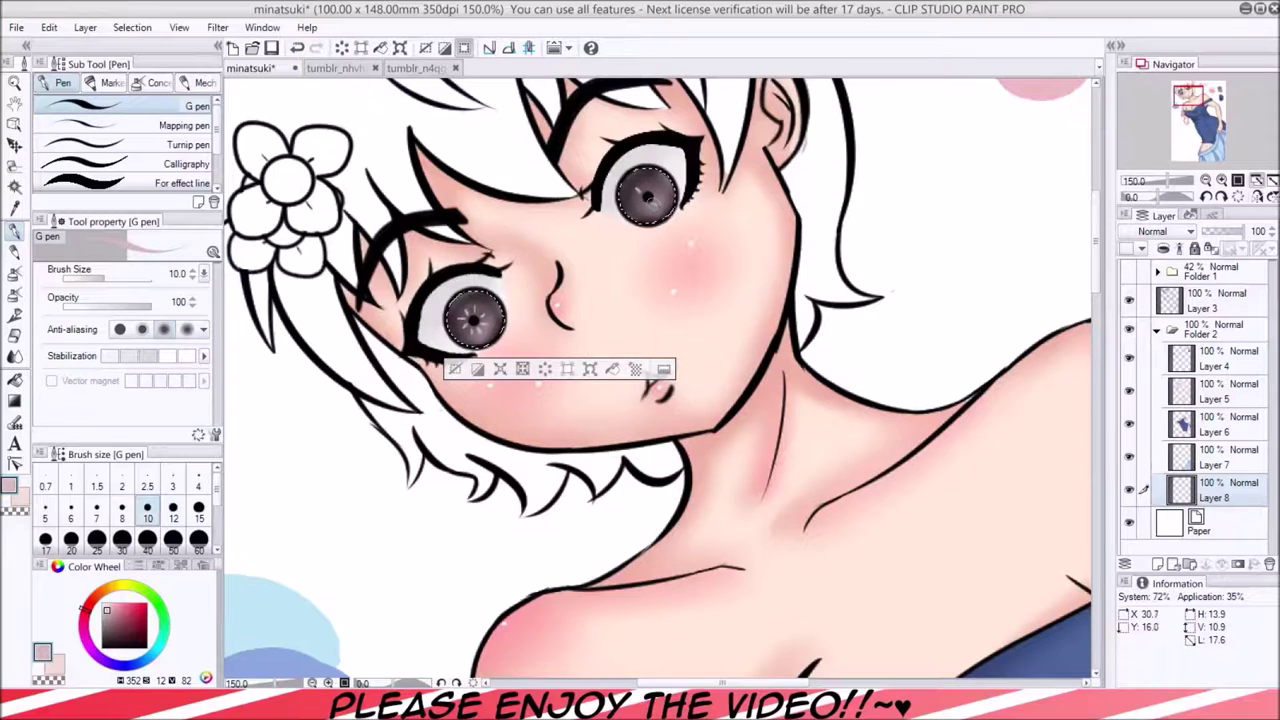
pyautogui.hotkey('ctrl', 'alt', 'z')
pyautogui.click(100, 601)
pyautogui.hotkey('ctrl', 'd')
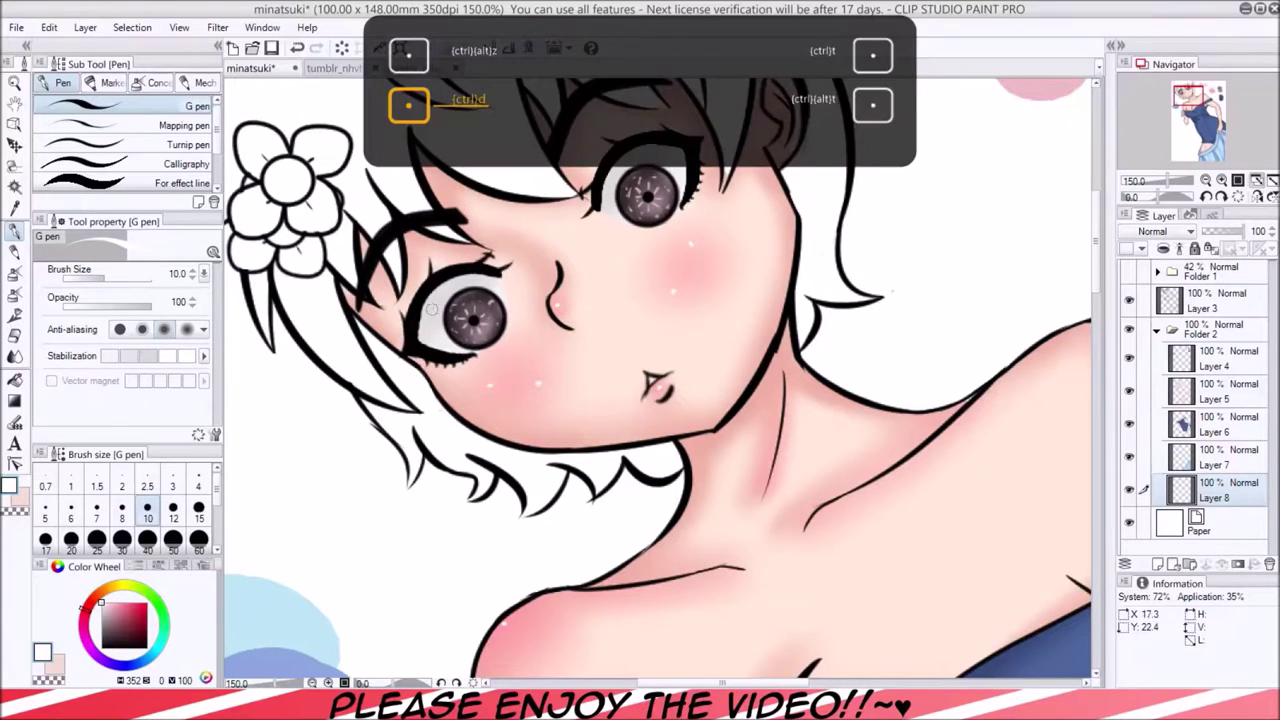